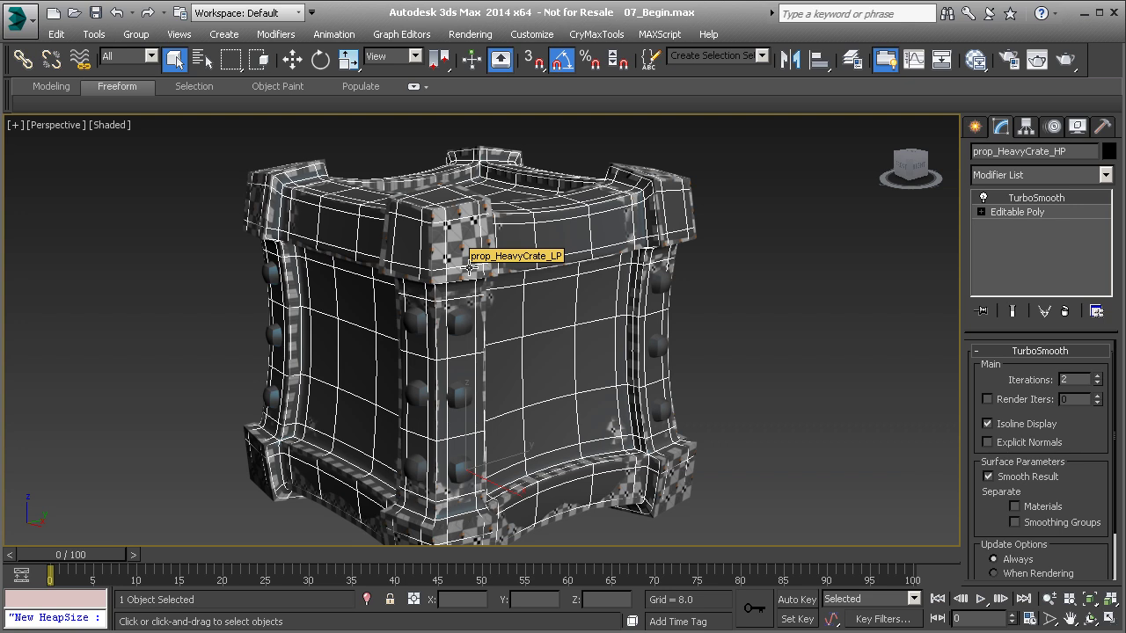
- Select the low-poly crate prop_HeavyCrate_LP and hide all unselected objects
click(468, 262)
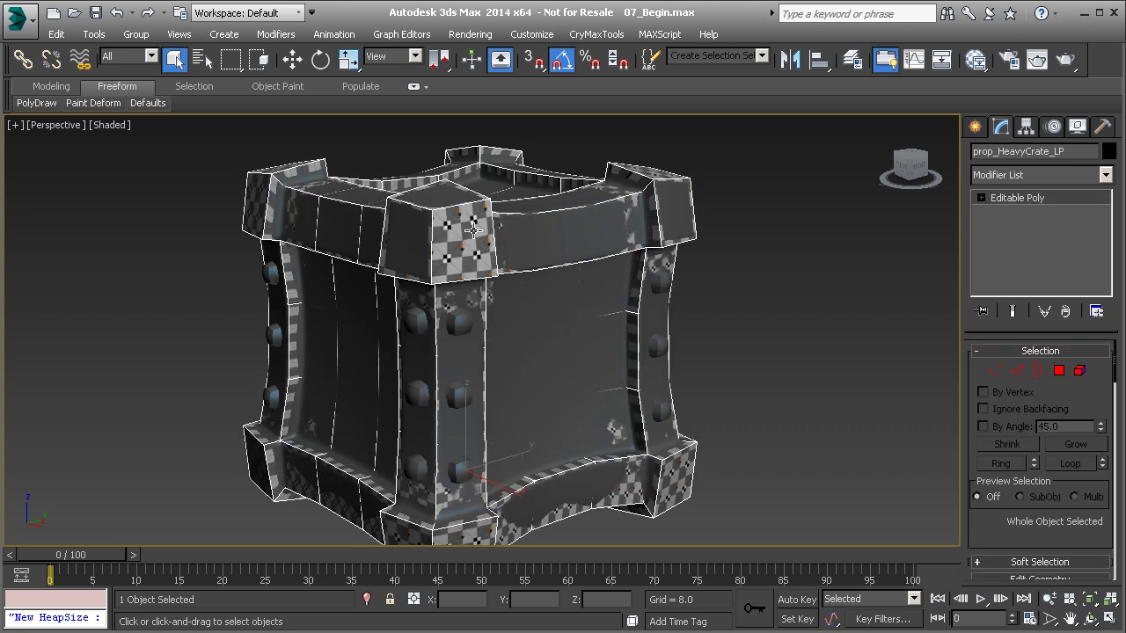
right_click(468, 227)
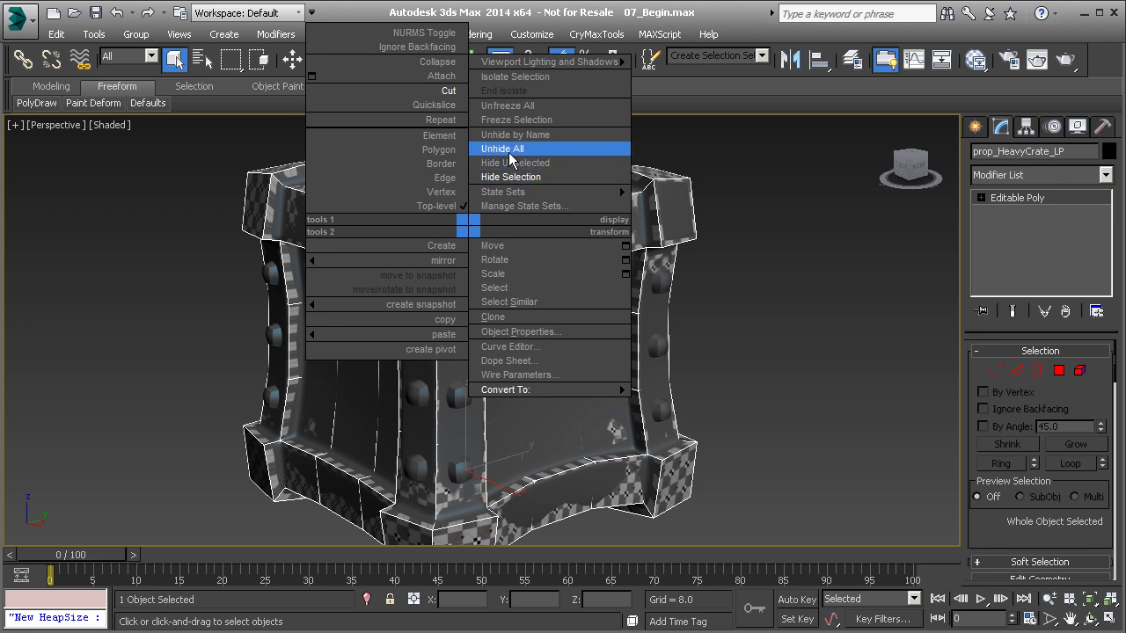
click(514, 165)
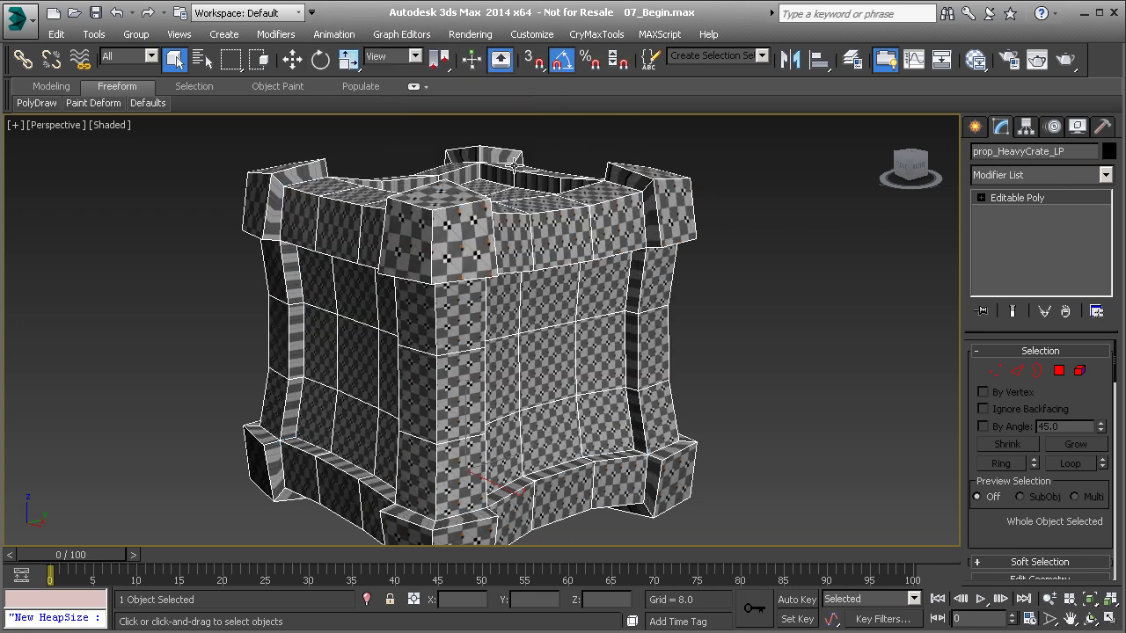
- Examine the checker pattern and shading on the low-poly crate's recessed top and sides
alt+middle_drag(572, 294, 432, 308)
scroll(433, 308, up, 5)
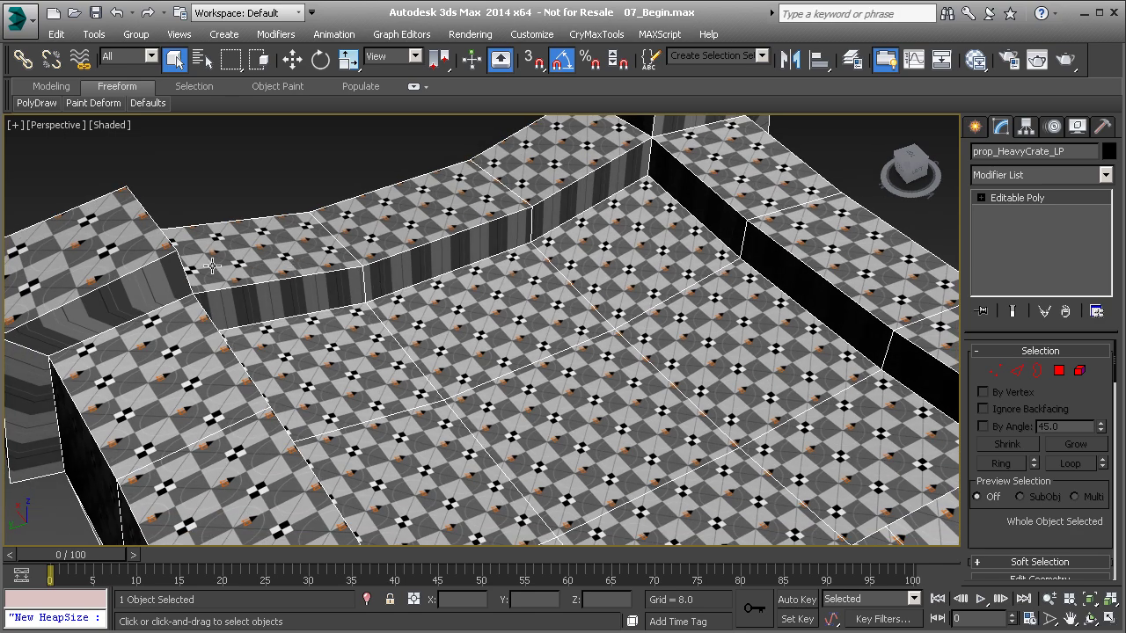
alt+middle_drag(567, 273, 662, 237)
alt+middle_drag(539, 236, 660, 204)
alt+middle_drag(537, 281, 647, 261)
scroll(541, 338, down, 5)
middle_drag(540, 338, 517, 311)
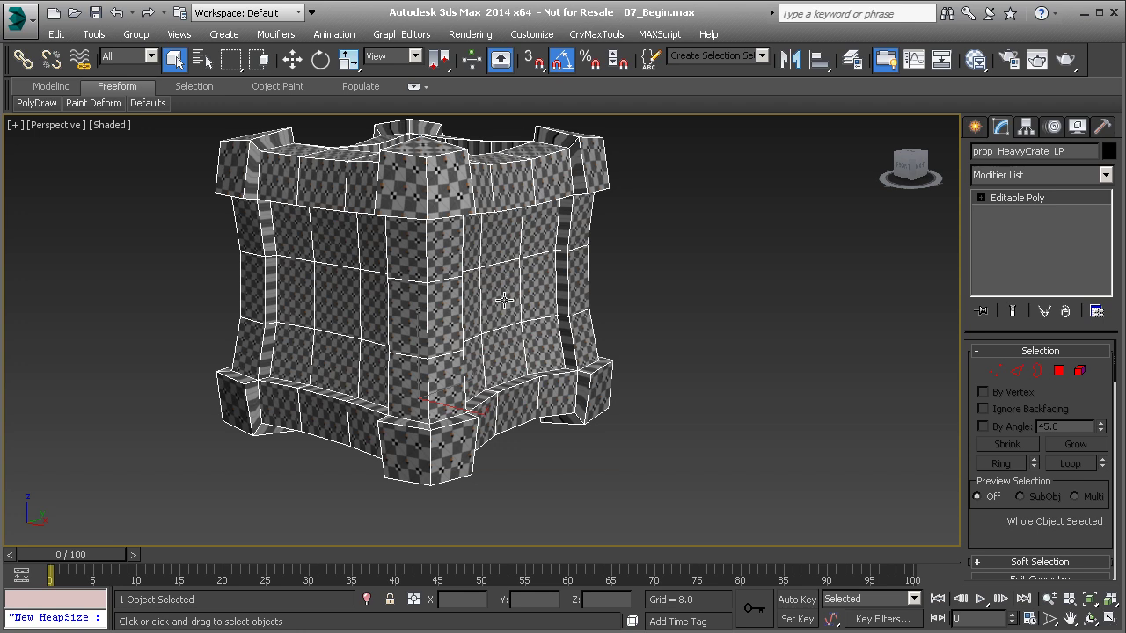
alt+middle_drag(548, 276, 565, 329)
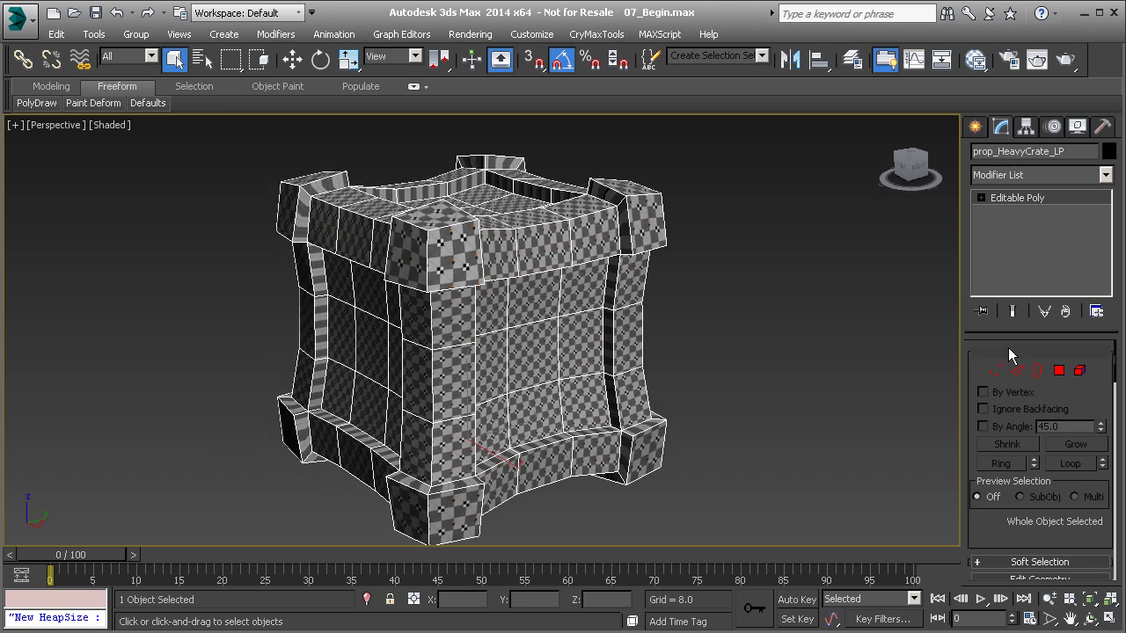
- Select the crate's whole mesh as an element and clear all its smoothing groups
click(1080, 371)
click(568, 267)
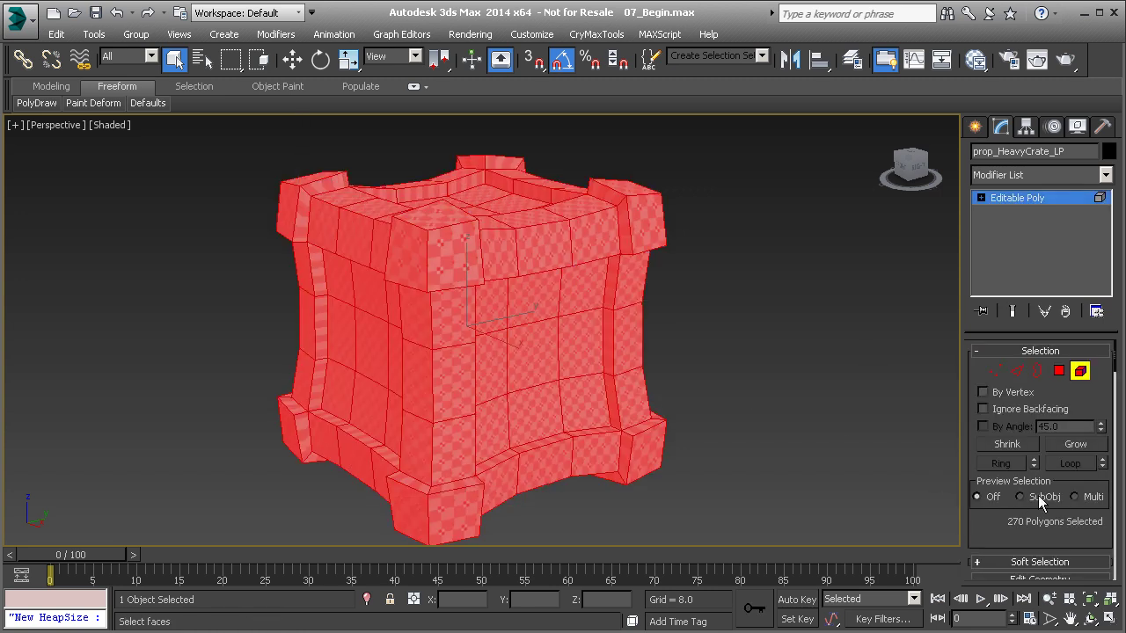
scroll(1003, 396, down, 15)
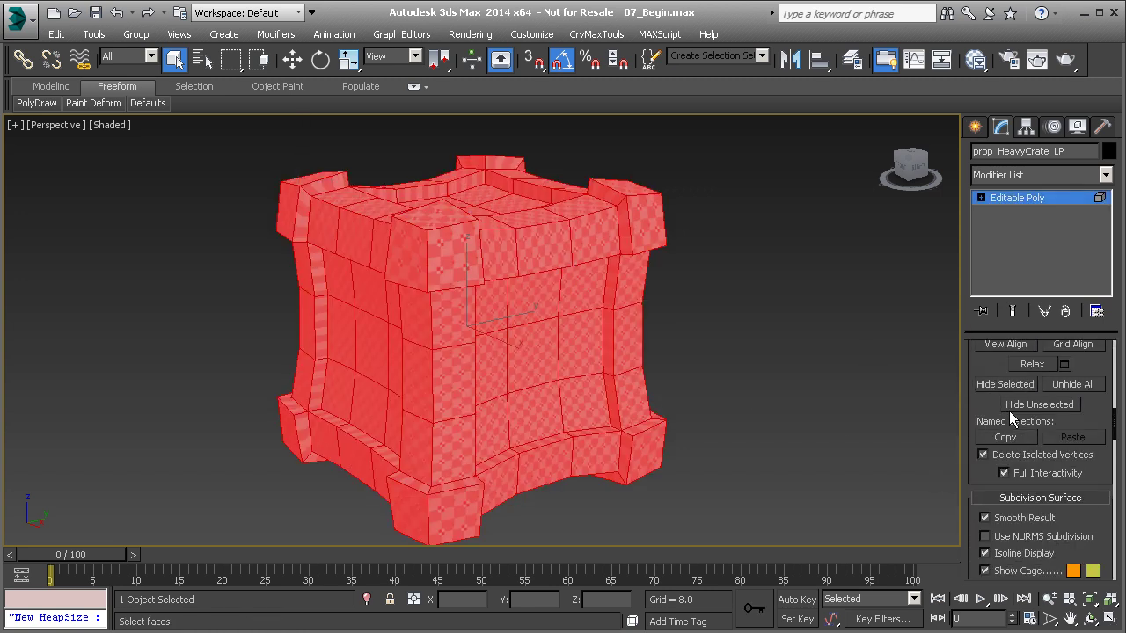
scroll(1009, 409, down, 10)
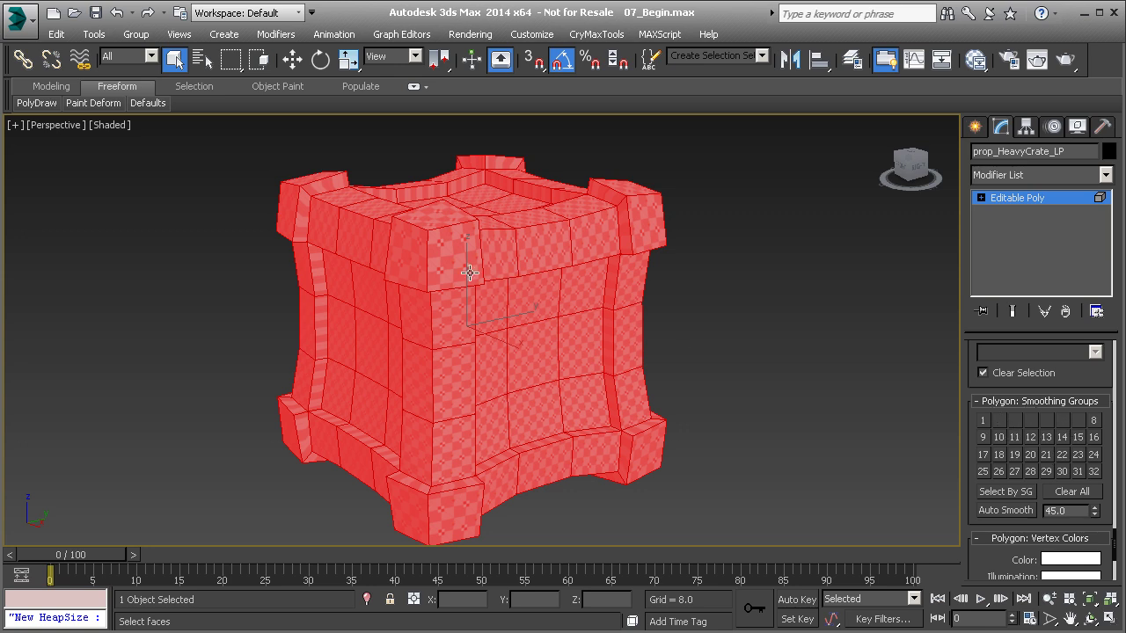
click(1070, 491)
- Start a polygon selection with the top and outer faces of the three top-rail segments on one side
scroll(985, 437, up, 10)
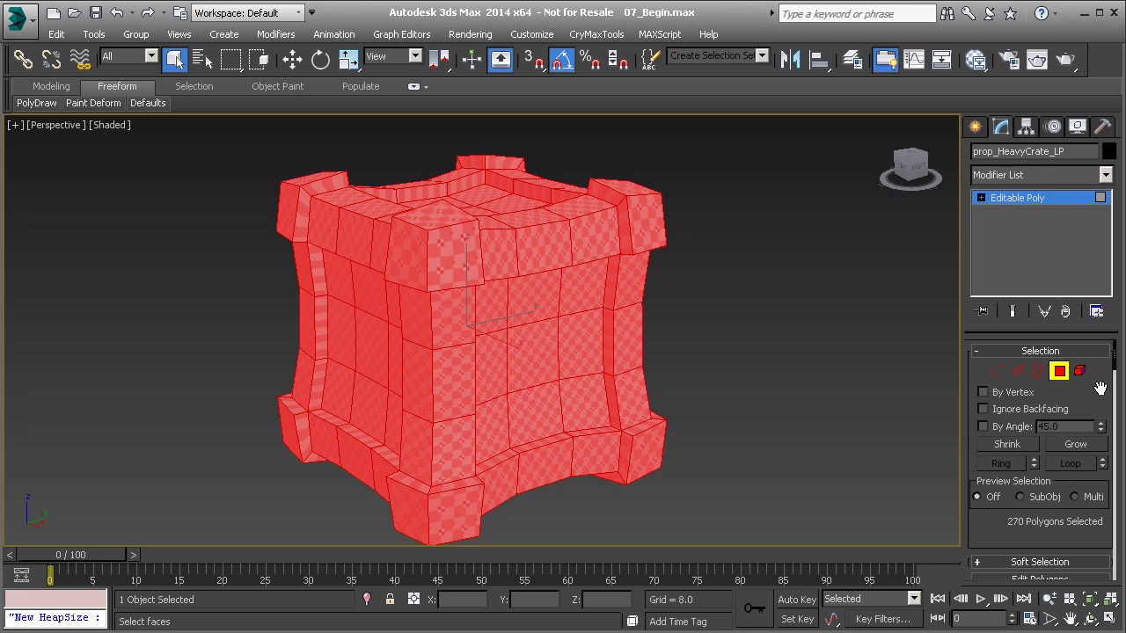
scroll(1095, 427, down, 10)
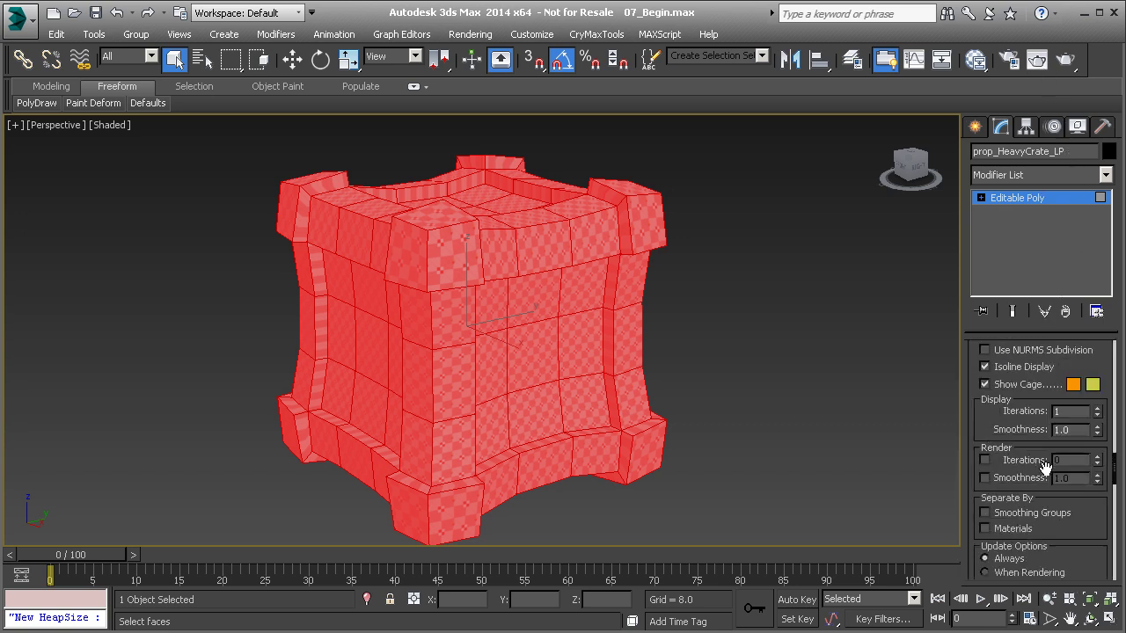
scroll(1046, 467, down, 10)
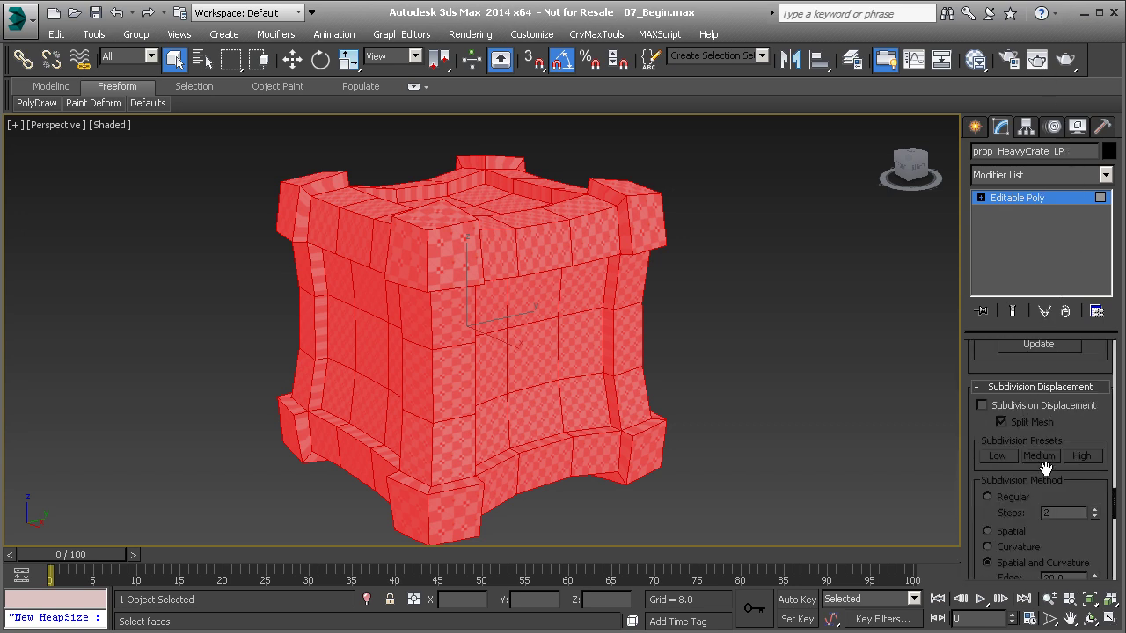
click(680, 289)
alt+middle_drag(679, 289, 595, 315)
scroll(528, 294, up, 3)
middle_drag(482, 277, 475, 322)
click(419, 237)
ctrl+click(418, 264)
ctrl+click(511, 240)
ctrl+click(505, 282)
ctrl+click(611, 239)
ctrl+click(606, 287)
- Add the top and outer faces of the top rail on the adjacent second side to the selection
alt+middle_drag(606, 287, 731, 321)
ctrl+click(760, 279)
ctrl+click(773, 317)
ctrl+click(814, 265)
ctrl+click(858, 294)
ctrl+click(893, 252)
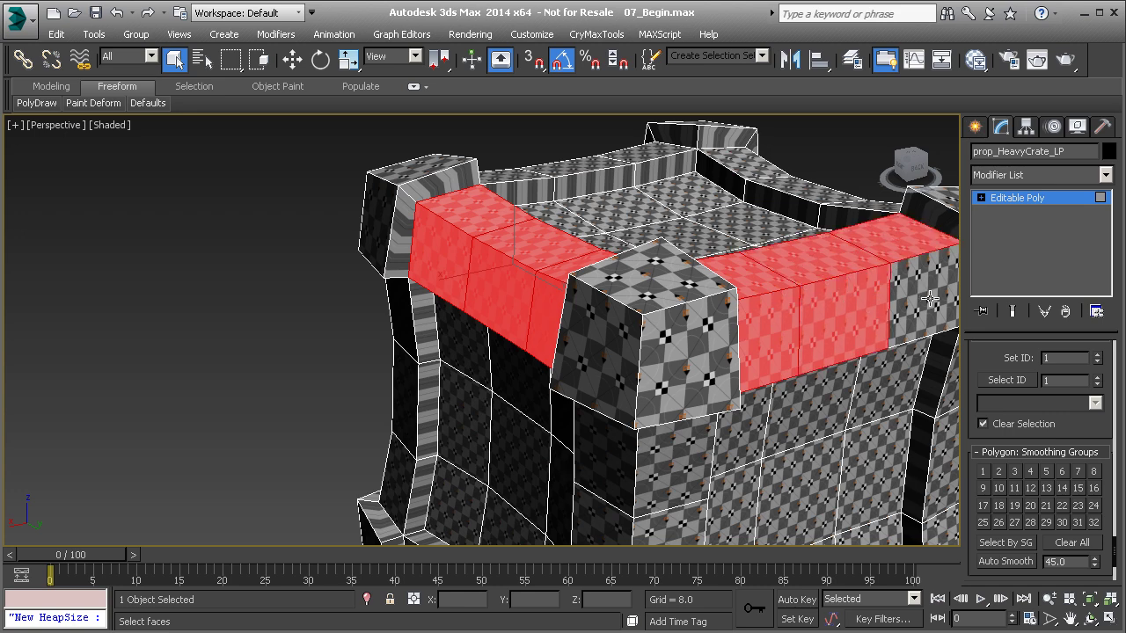
ctrl+click(923, 295)
- Add the top and outer faces of the top rail on the crate's left side to the selection
alt+middle_drag(923, 294, 596, 317)
ctrl+click(596, 315)
ctrl+click(635, 295)
ctrl+click(691, 347)
ctrl+click(757, 248)
ctrl+click(774, 312)
alt+middle_drag(774, 311, 666, 370)
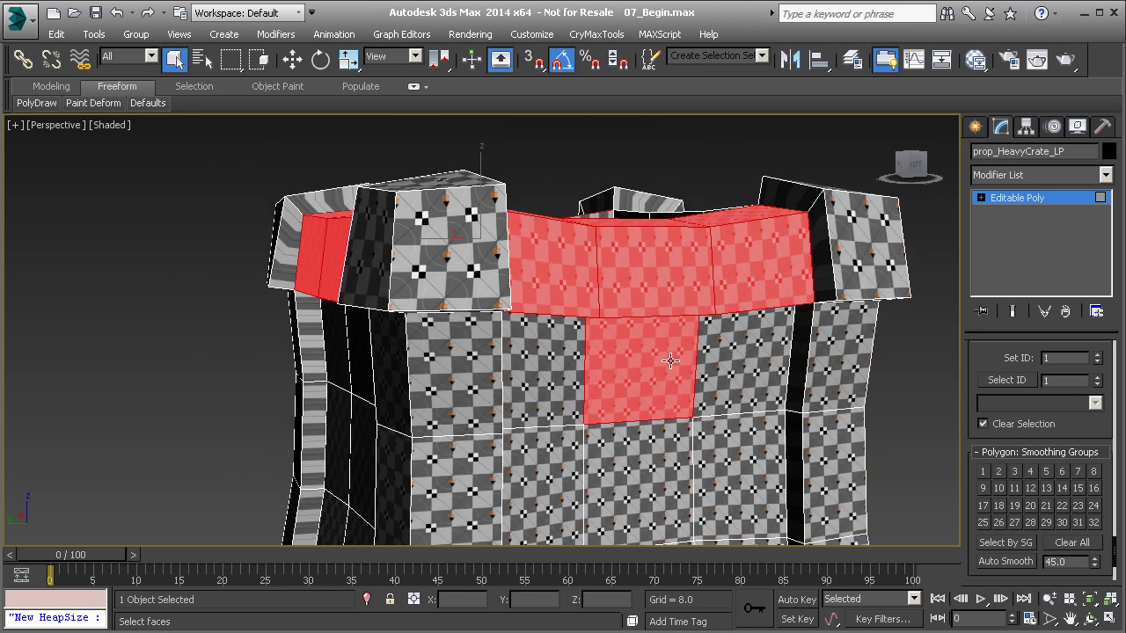
- Add the top and outer faces of the top rail on the crate's front side to the selection
alt+middle_drag(746, 331, 553, 410)
ctrl+click(553, 414)
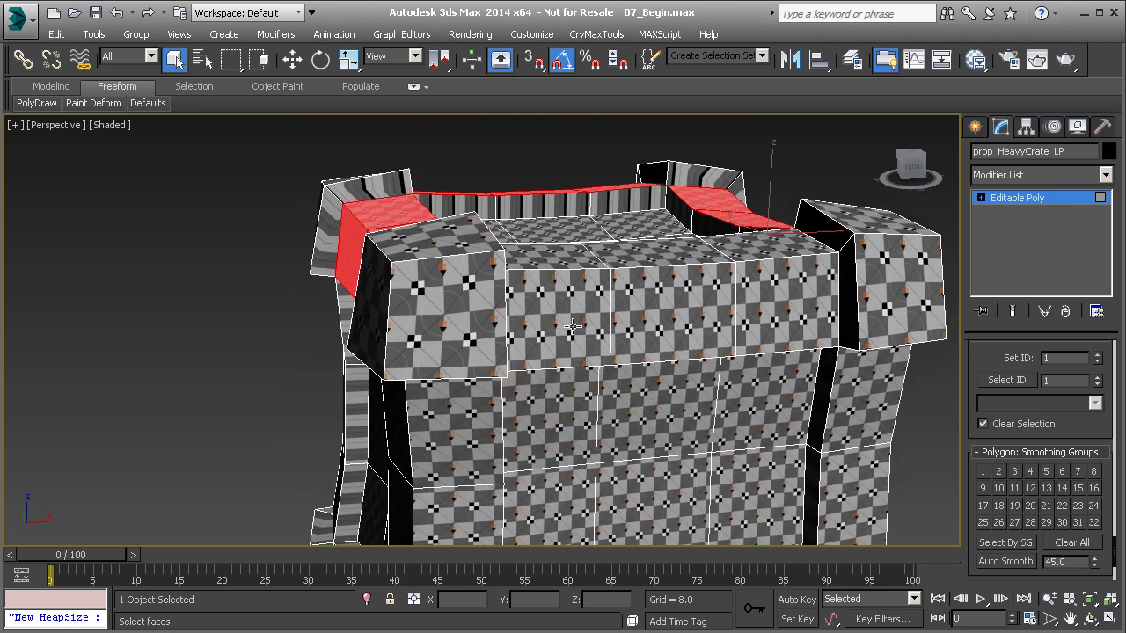
ctrl+click(565, 268)
ctrl+click(581, 304)
ctrl+click(648, 310)
ctrl+click(757, 304)
- Add the outer and underside faces of the three bottom-rail segments on one side to the selection
alt+middle_drag(756, 303, 560, 253)
scroll(666, 290, down, 6)
scroll(562, 259, up, 6)
ctrl+click(572, 269)
ctrl+click(573, 289)
ctrl+click(686, 295)
ctrl+click(721, 352)
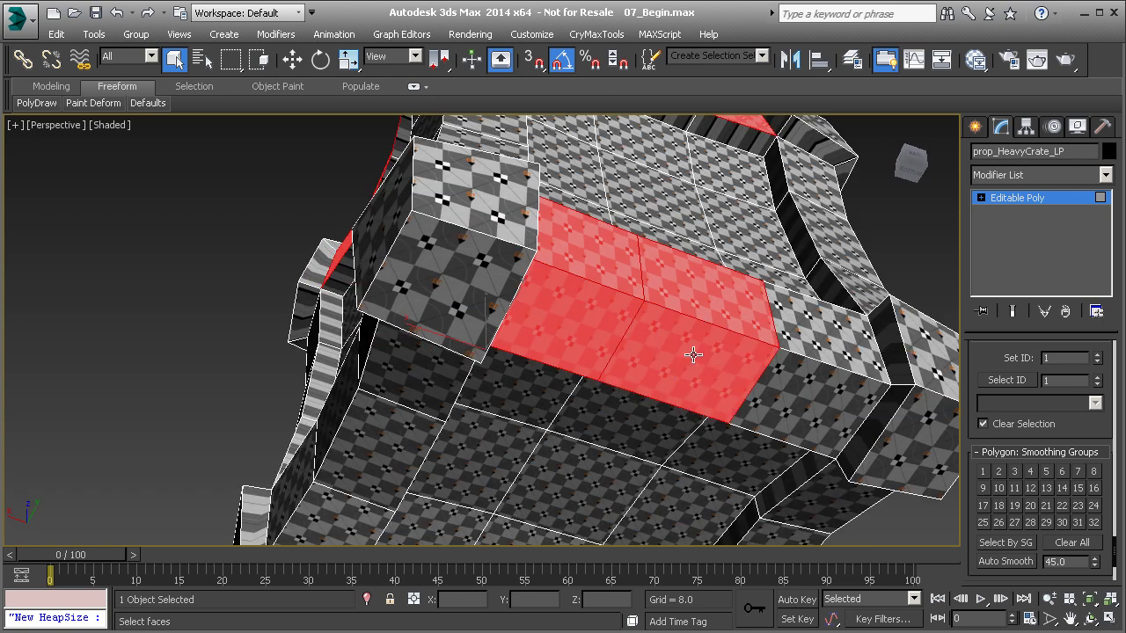
ctrl+click(821, 349)
ctrl+click(803, 398)
- Add the outer and underside faces of the bottom rail on the second side to the selection
alt+middle_drag(790, 400, 557, 430)
ctrl+click(544, 358)
ctrl+click(541, 417)
ctrl+click(659, 380)
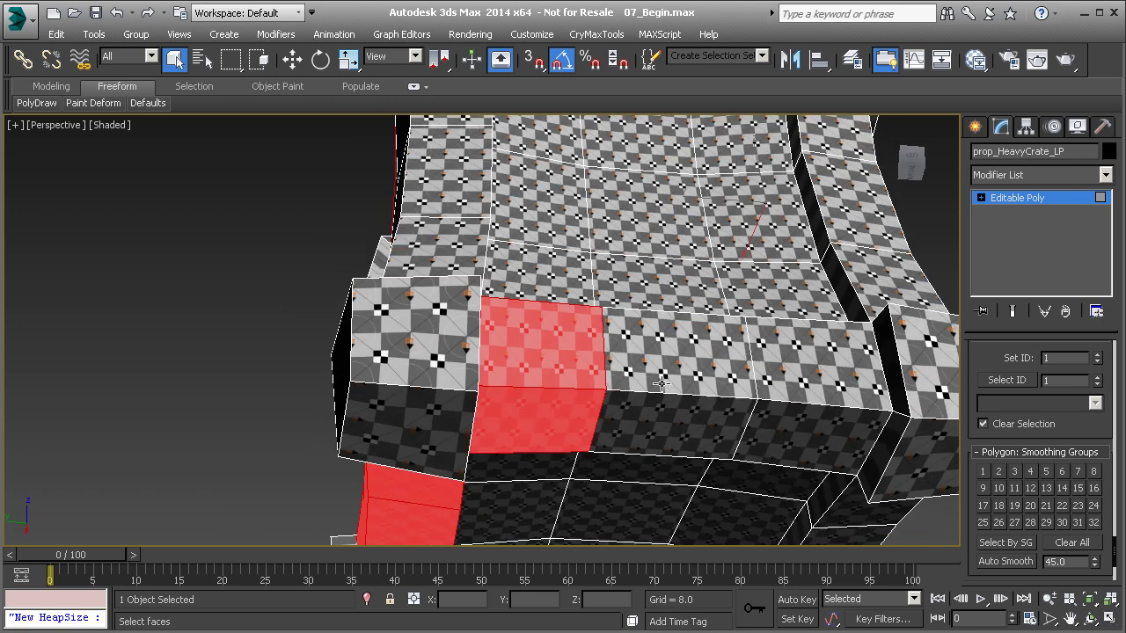
ctrl+click(669, 422)
ctrl+click(817, 383)
ctrl+click(812, 445)
- Add the third side's bottom-rail faces and deselect the stray panel polygon above that rail
alt+middle_drag(812, 448, 621, 395)
ctrl+click(769, 413)
ctrl+click(760, 452)
ctrl+click(856, 425)
ctrl+click(850, 473)
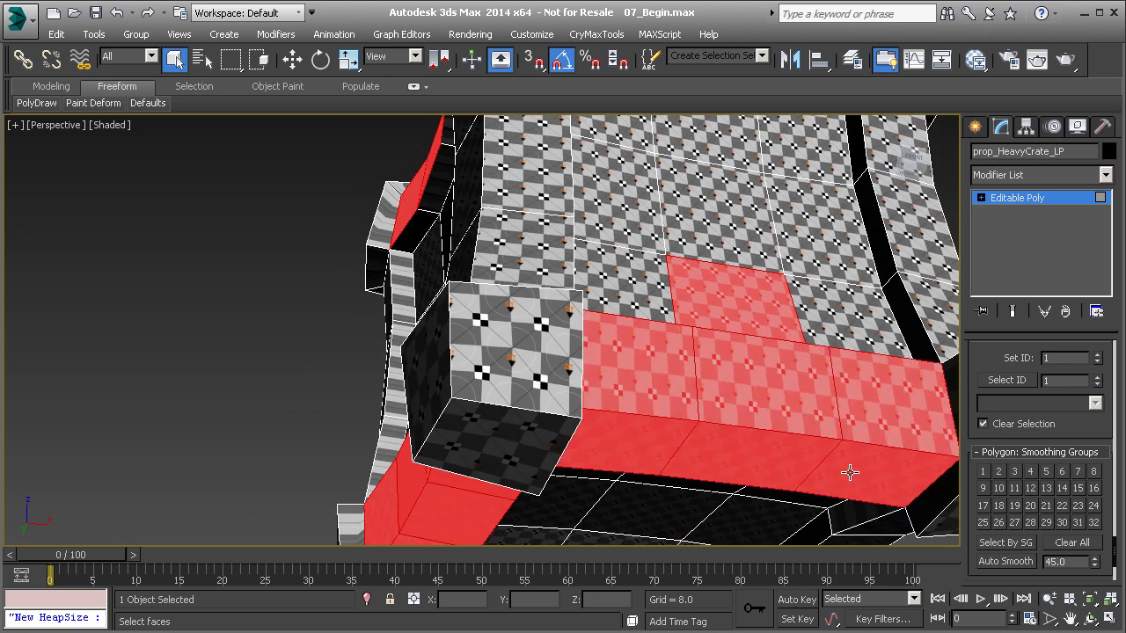
alt+click(744, 307)
- Complete the selection with the last side's bottom-rail faces and assign all selected rail polygons to smoothing group 1
alt+middle_drag(745, 307, 695, 378)
scroll(695, 379, down, 3)
alt+middle_drag(792, 400, 701, 417)
alt+click(702, 417)
alt+click(743, 367)
alt+click(798, 363)
alt+middle_drag(798, 363, 747, 342)
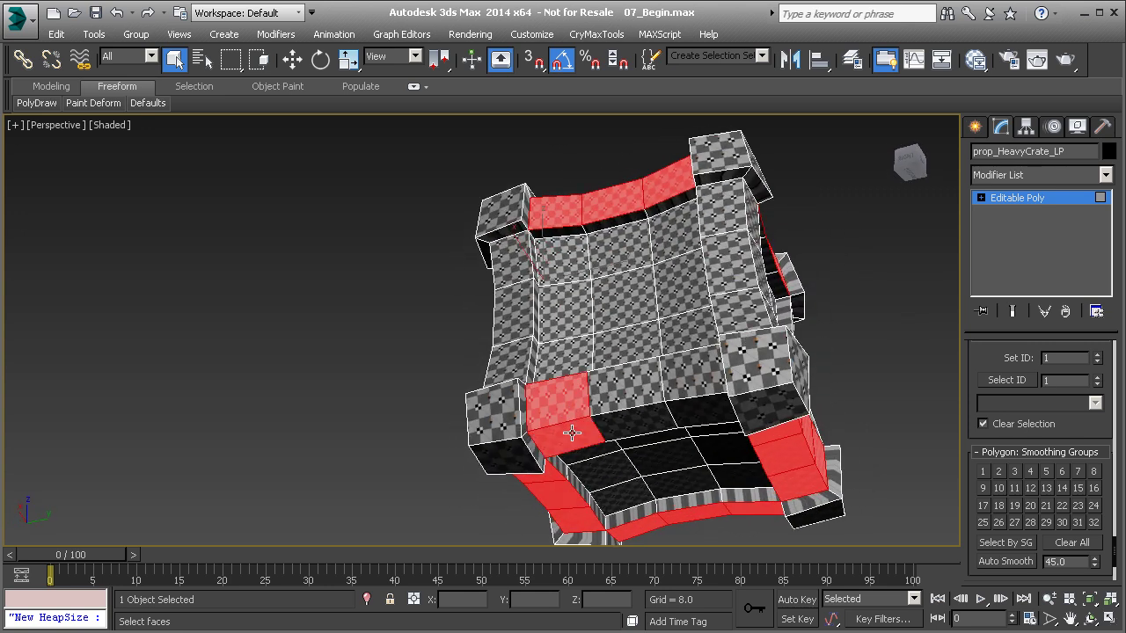
alt+middle_drag(683, 417, 813, 404)
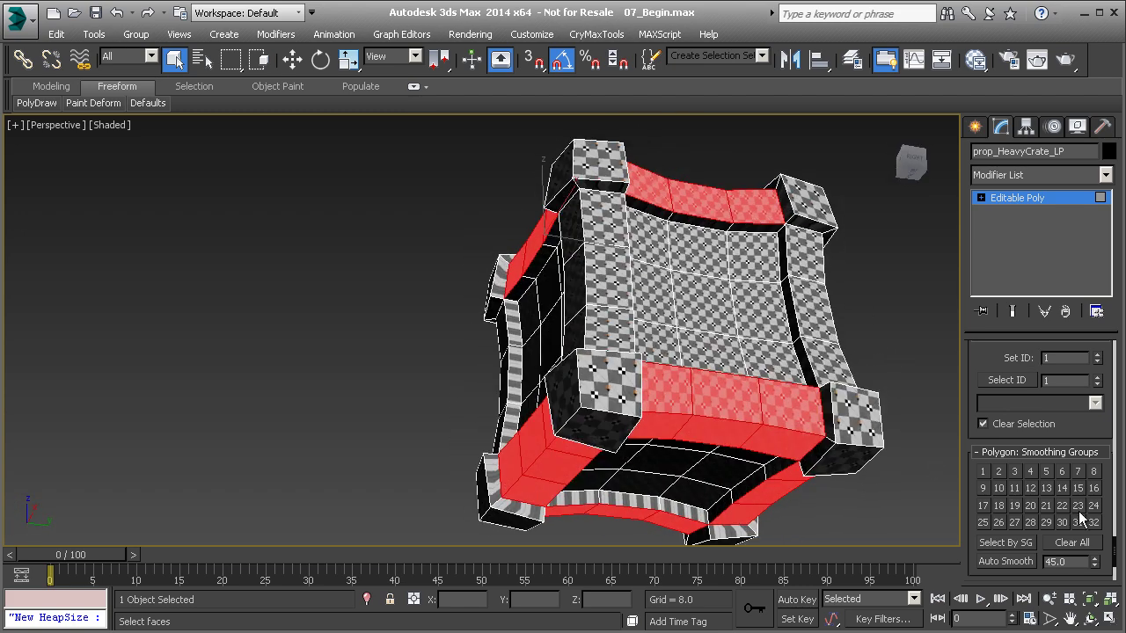
click(983, 473)
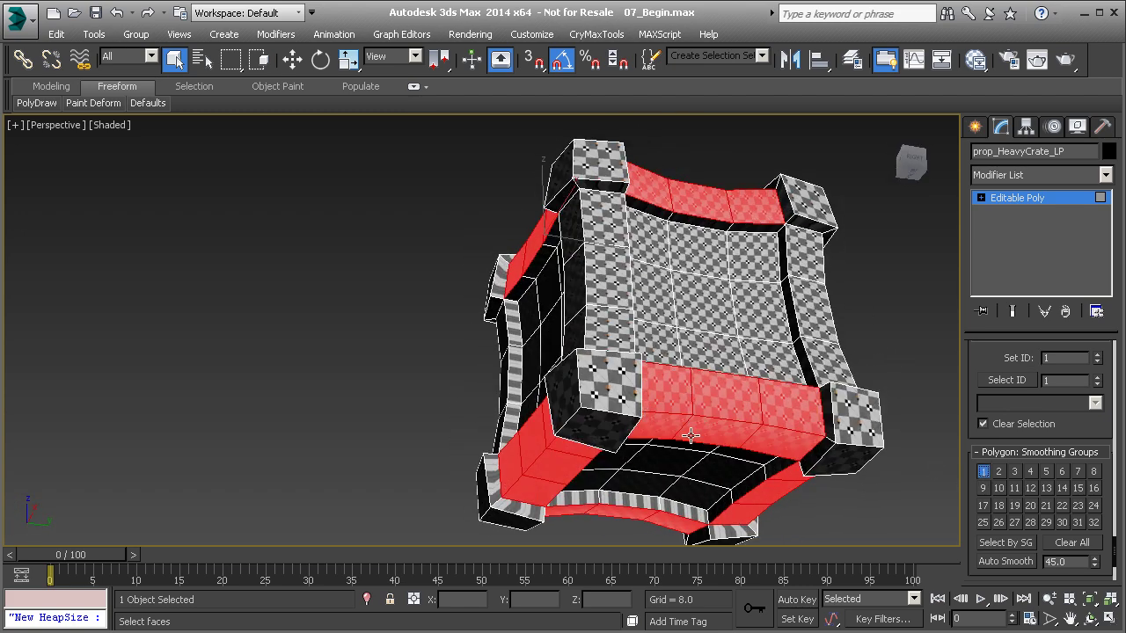
middle_drag(676, 423, 540, 372)
scroll(589, 339, up, 3)
click(540, 372)
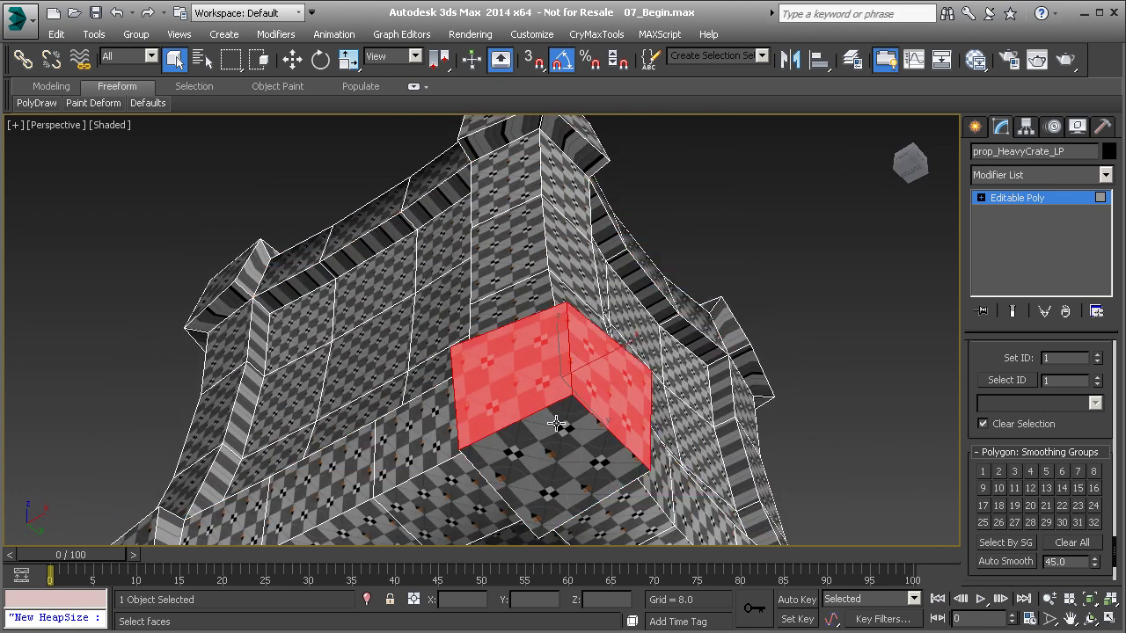
- Select the outermost corner vertex of each of the eight corner blocks
key(1)
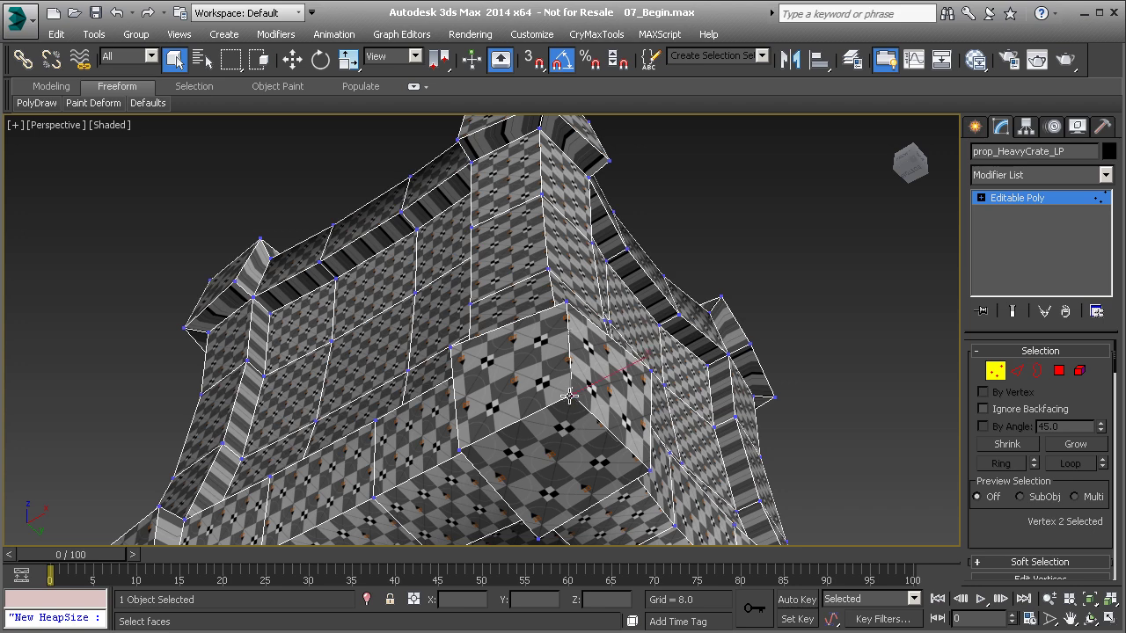
alt+middle_drag(541, 426, 478, 370)
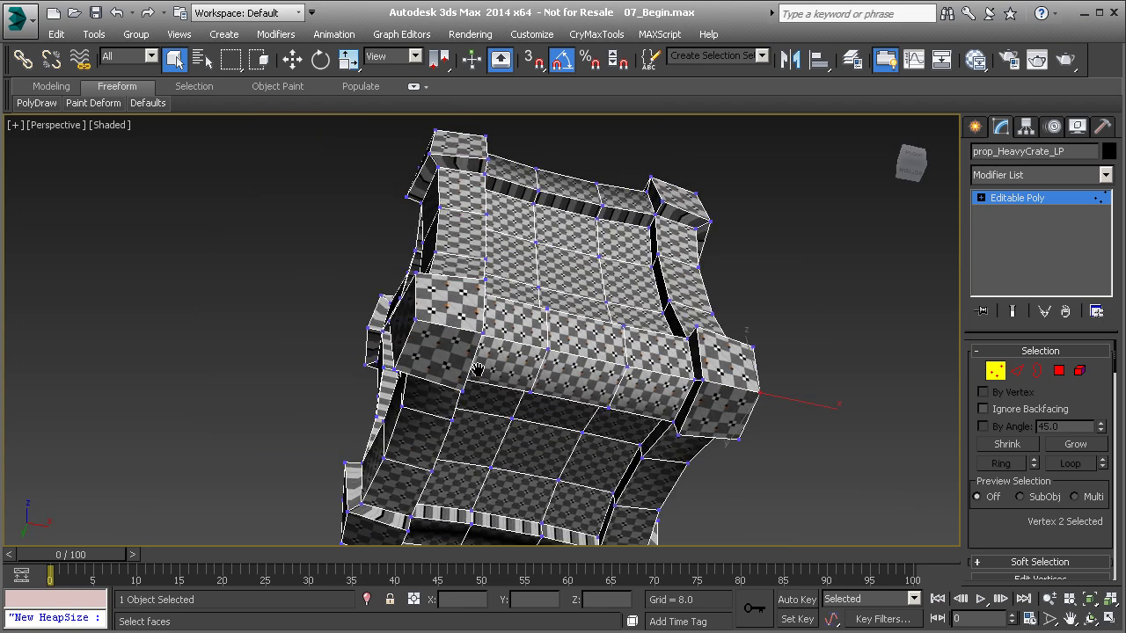
ctrl+click(420, 329)
alt+middle_drag(420, 329, 580, 199)
ctrl+click(582, 157)
alt+middle_drag(465, 277, 579, 440)
ctrl+click(670, 256)
alt+middle_drag(670, 256, 596, 344)
middle_drag(607, 176, 547, 367)
ctrl+click(581, 401)
mouse_move(580, 401)
alt+middle_down()
mouse_move(473, 453)
mouse_move(519, 424)
mouse_move(581, 421)
alt+middle_up()
ctrl+click(444, 431)
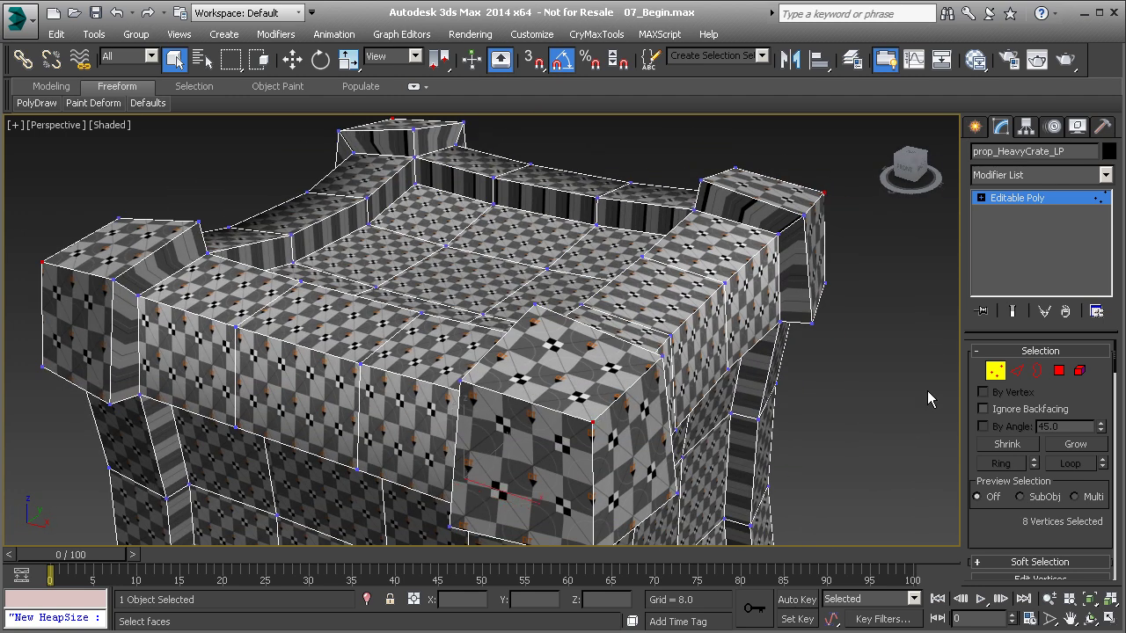
- Convert the corner vertex selection to the adjoining polygons and assign them to smoothing group 1
click(1058, 371)
middle_drag(387, 395, 326, 252)
scroll(326, 252, down, 5)
alt+middle_drag(390, 366, 232, 341)
drag(990, 573, 1019, 445)
scroll(1021, 486, down, 15)
scroll(1009, 510, down, 15)
middle_drag(361, 328, 583, 366)
scroll(504, 212, up, 4)
scroll(487, 291, down, 4)
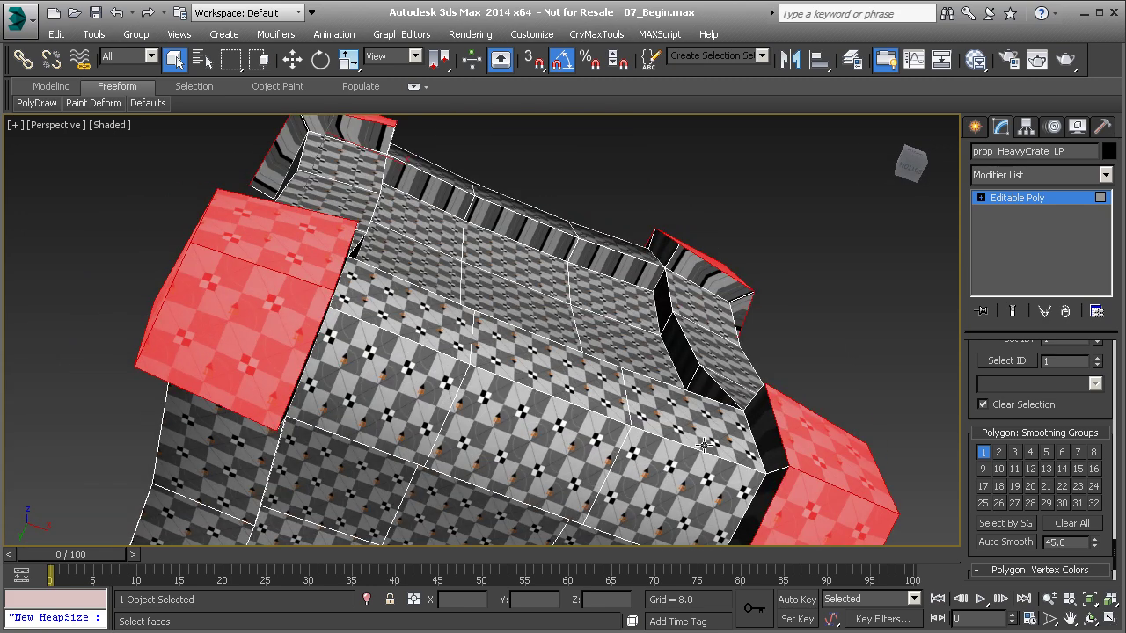
- Select the six outer polygons of one vertical corner post
alt+middle_drag(535, 343, 489, 376)
scroll(507, 231, down, 4)
click(457, 303)
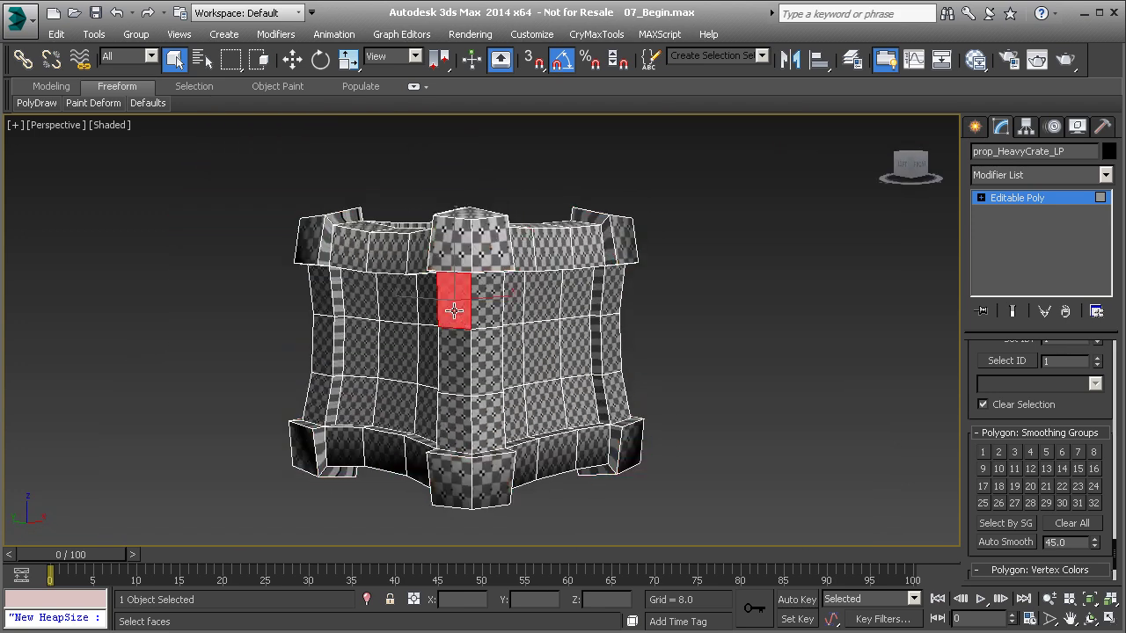
ctrl+click(483, 307)
ctrl+click(463, 350)
ctrl+click(478, 367)
ctrl+click(462, 406)
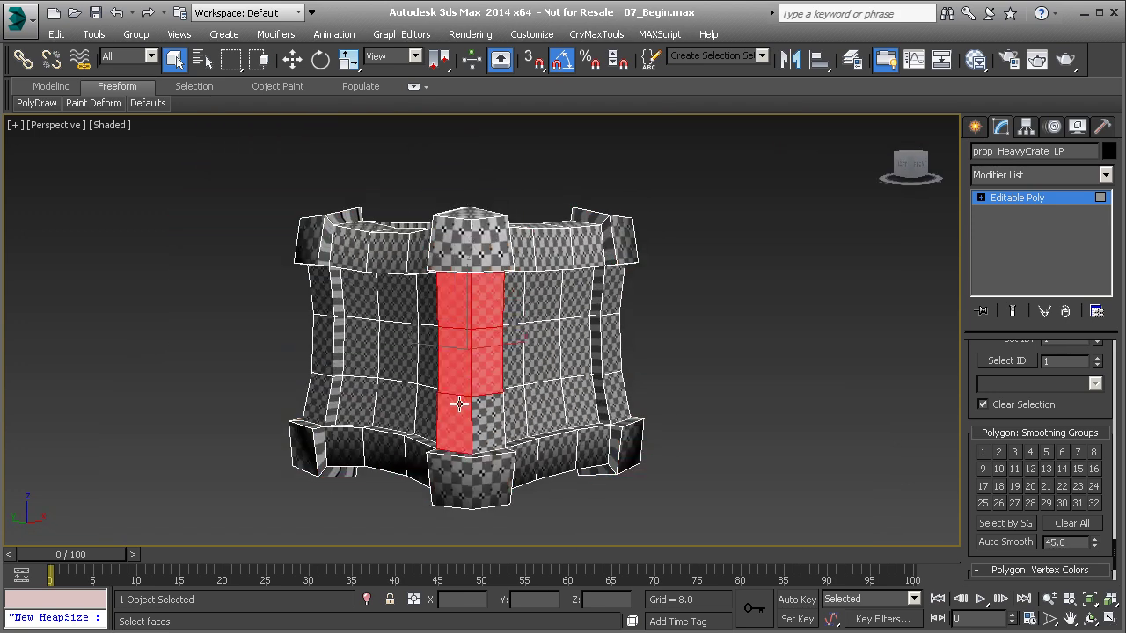
ctrl+click(489, 407)
- Add the outer polygons of the second vertical corner post, leaving the neighbouring panel polygon deselected
ctrl+click(600, 295)
ctrl+click(605, 330)
alt+middle_drag(630, 403, 547, 396)
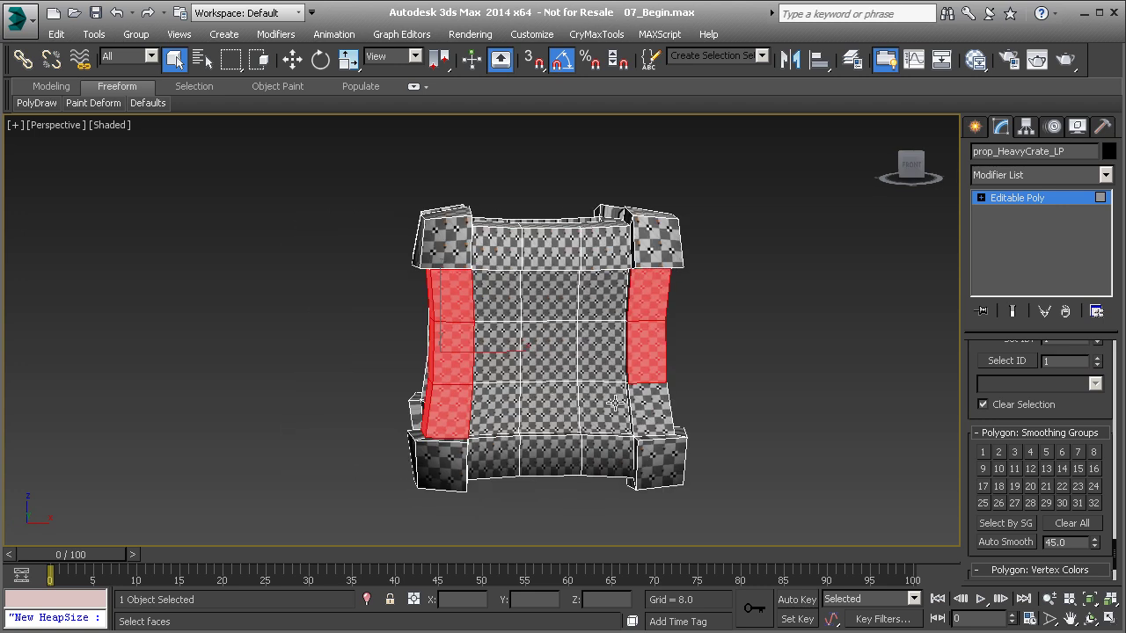
ctrl+click(614, 396)
alt+click(601, 405)
ctrl+click(657, 404)
alt+middle_drag(657, 404, 574, 410)
ctrl+click(644, 426)
ctrl+click(645, 363)
ctrl+click(645, 312)
- Add the outer polygons of the third vertical corner post to the selection
alt+middle_drag(646, 312, 493, 325)
ctrl+click(465, 310)
ctrl+click(481, 364)
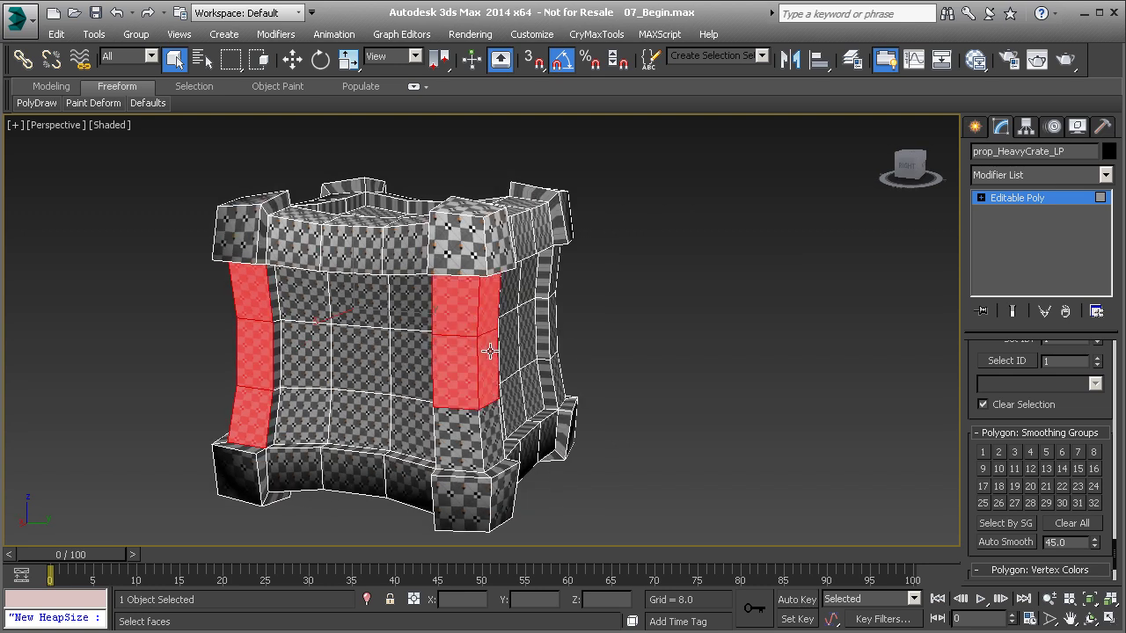
- Add the fourth corner post's outer polygons and assign all selected post polygons to smoothing group 1
alt+middle_drag(475, 423, 431, 352)
ctrl+click(437, 294)
ctrl+click(446, 308)
ctrl+click(431, 373)
ctrl+click(444, 391)
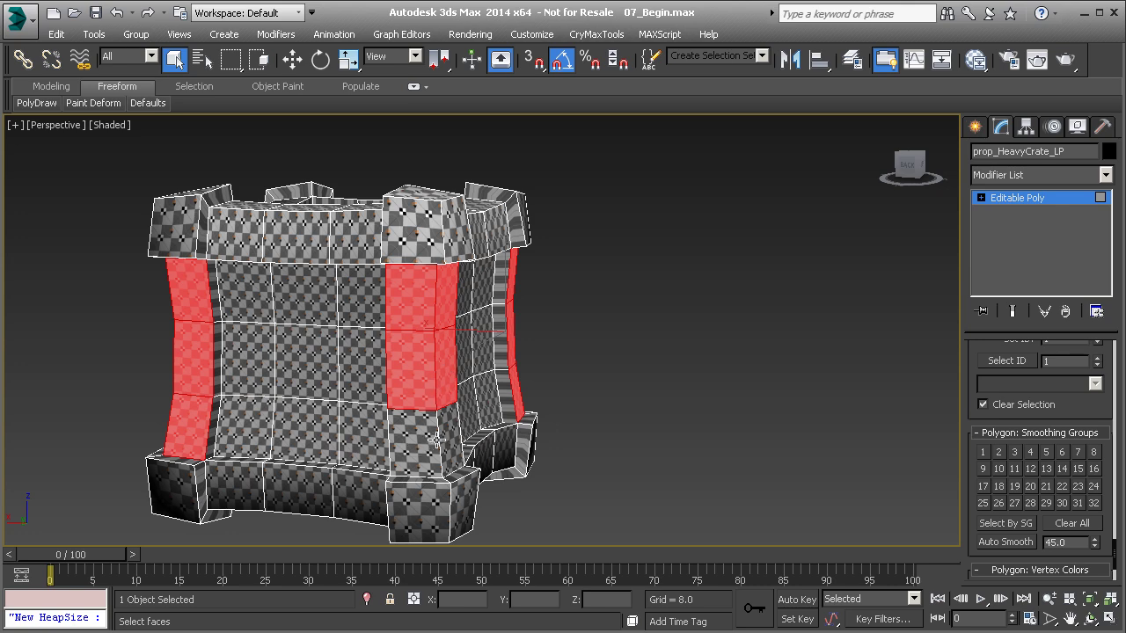
ctrl+click(415, 445)
ctrl+click(444, 438)
alt+middle_drag(475, 425, 413, 413)
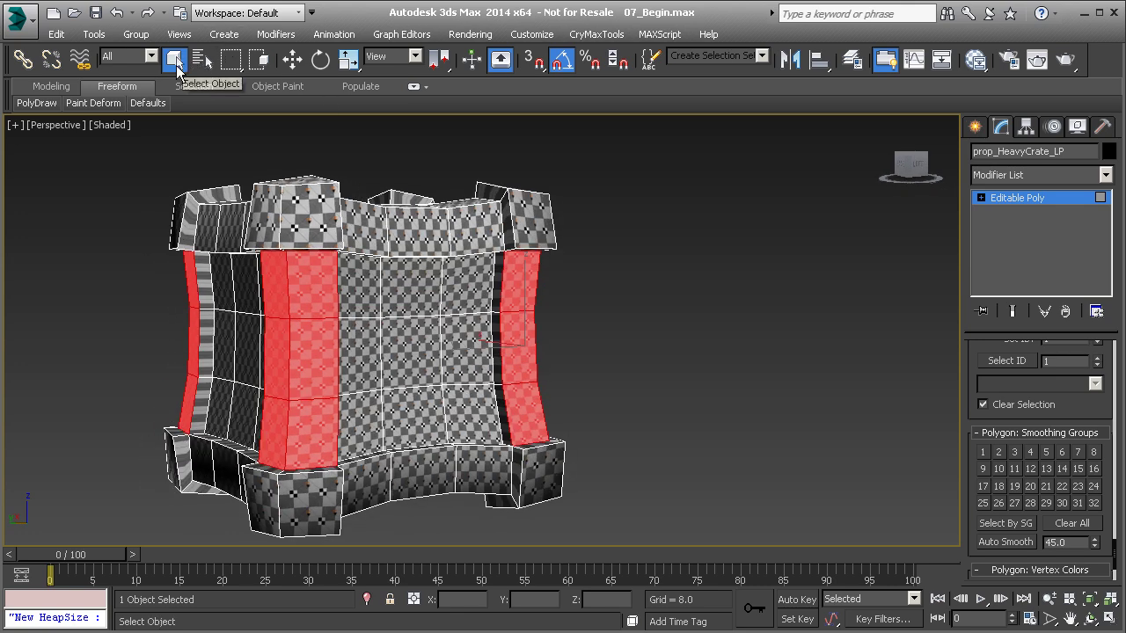
alt+middle_drag(327, 294, 648, 368)
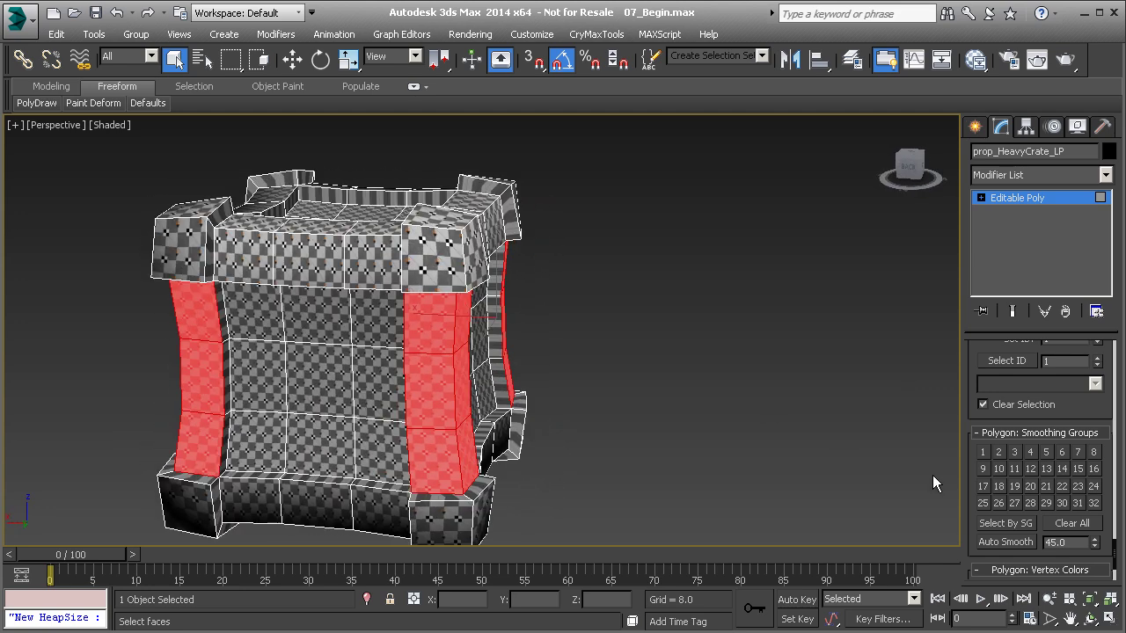
click(984, 452)
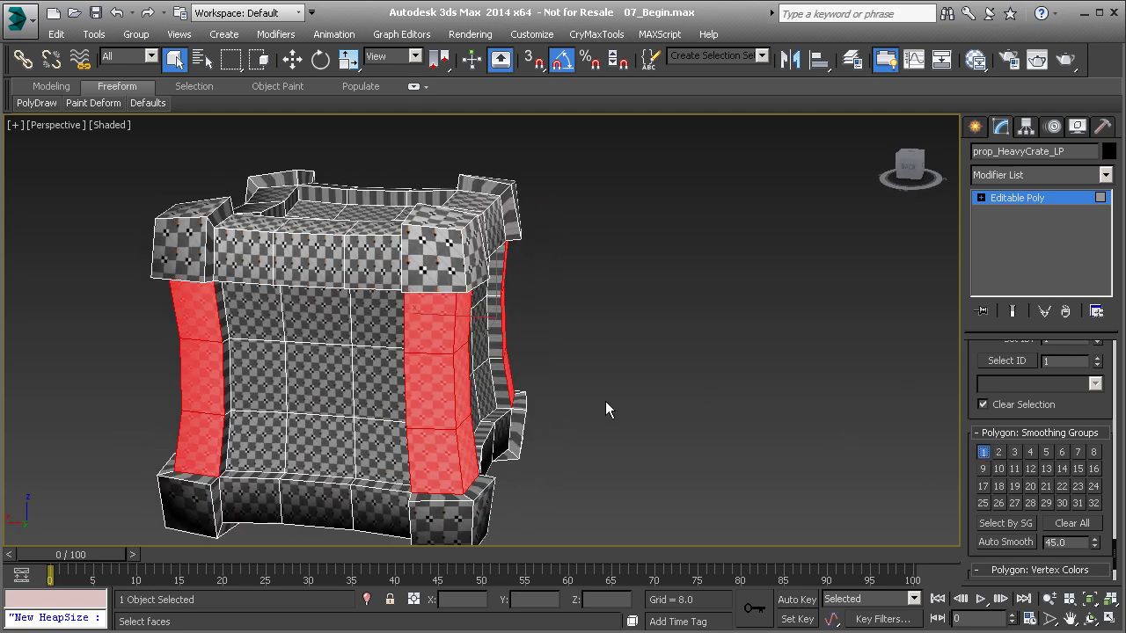
- Select the two narrow ledge polygons where a corner post meets its bottom corner block
middle_drag(587, 400, 598, 368)
scroll(406, 429, up, 5)
middle_drag(229, 485, 444, 341)
click(448, 434)
ctrl+click(399, 434)
- Add the narrow ledge polygons at the ends of the other corner posts to the selection, deselecting the wrongly picked polygon
scroll(445, 341, up, 10)
click(485, 187)
ctrl+click(559, 215)
alt+click(579, 233)
ctrl+click(590, 176)
alt+middle_drag(388, 257, 662, 318)
ctrl+click(649, 260)
ctrl+click(570, 284)
alt+middle_drag(548, 387, 588, 495)
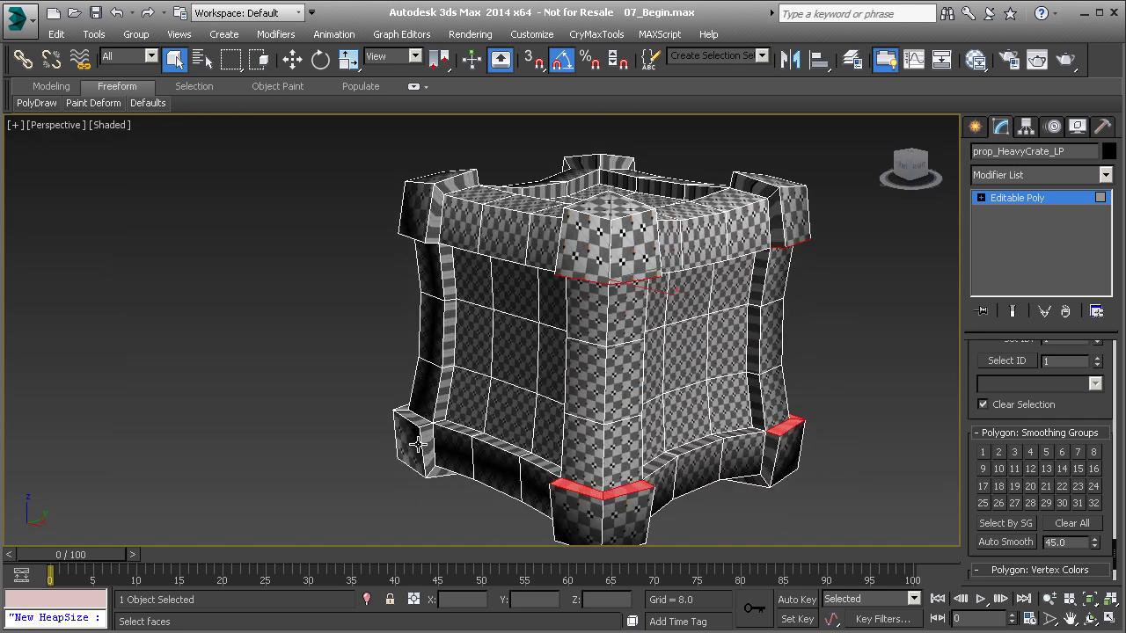
- Add the last ledge polygons beneath the upper corner blocks and assign all selected ledges to smoothing group 2
alt+middle_drag(405, 409, 563, 289)
ctrl+click(492, 264)
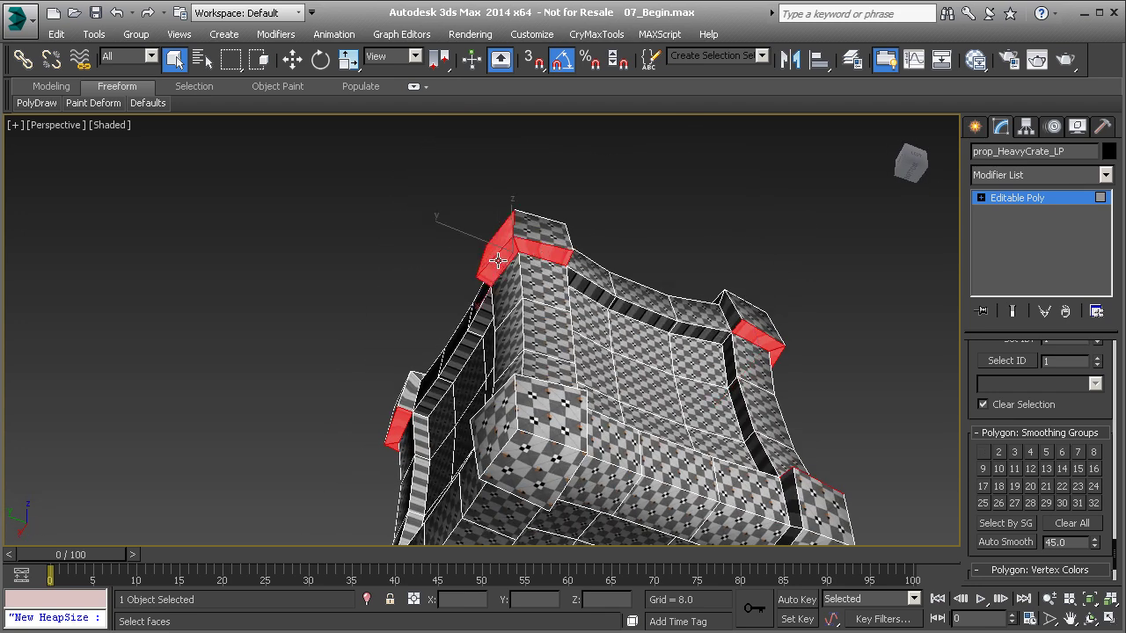
alt+middle_drag(497, 253, 430, 373)
alt+middle_drag(605, 343, 388, 288)
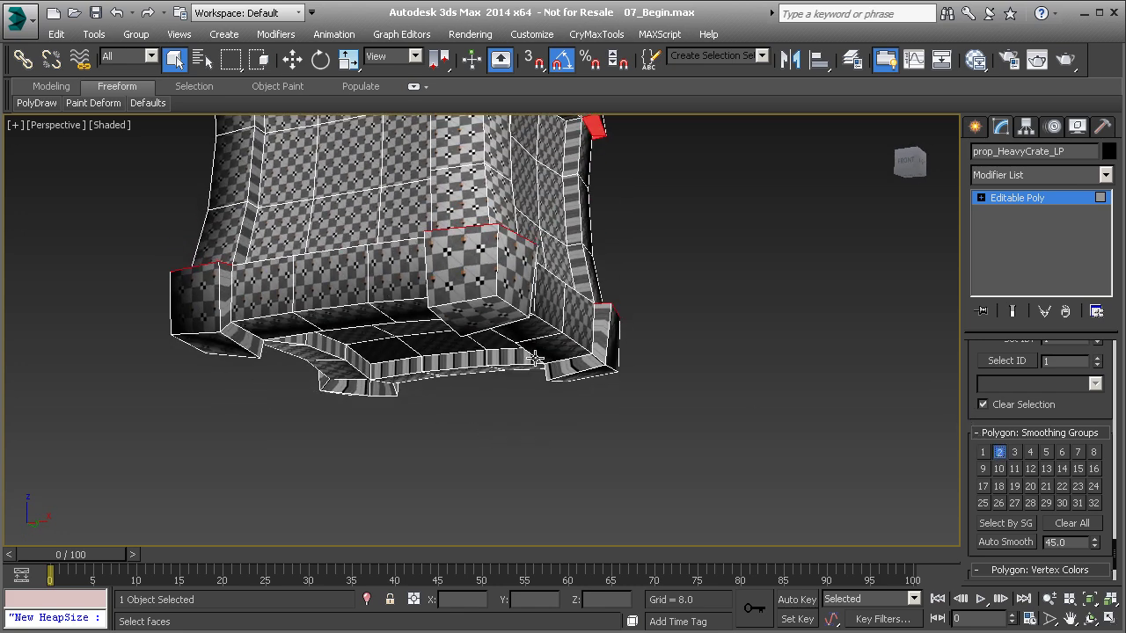
- Select the bottom corner blocks' narrow side polygons that meet the rails along two opposite sides of the crate
alt+middle_drag(431, 332, 360, 300)
click(305, 356)
alt+middle_drag(305, 355, 479, 418)
ctrl+click(454, 434)
alt+middle_drag(374, 444, 535, 449)
alt+middle_drag(459, 350, 407, 378)
ctrl+click(683, 371)
ctrl+click(672, 392)
ctrl+click(194, 369)
ctrl+click(220, 395)
alt+middle_drag(220, 395, 444, 356)
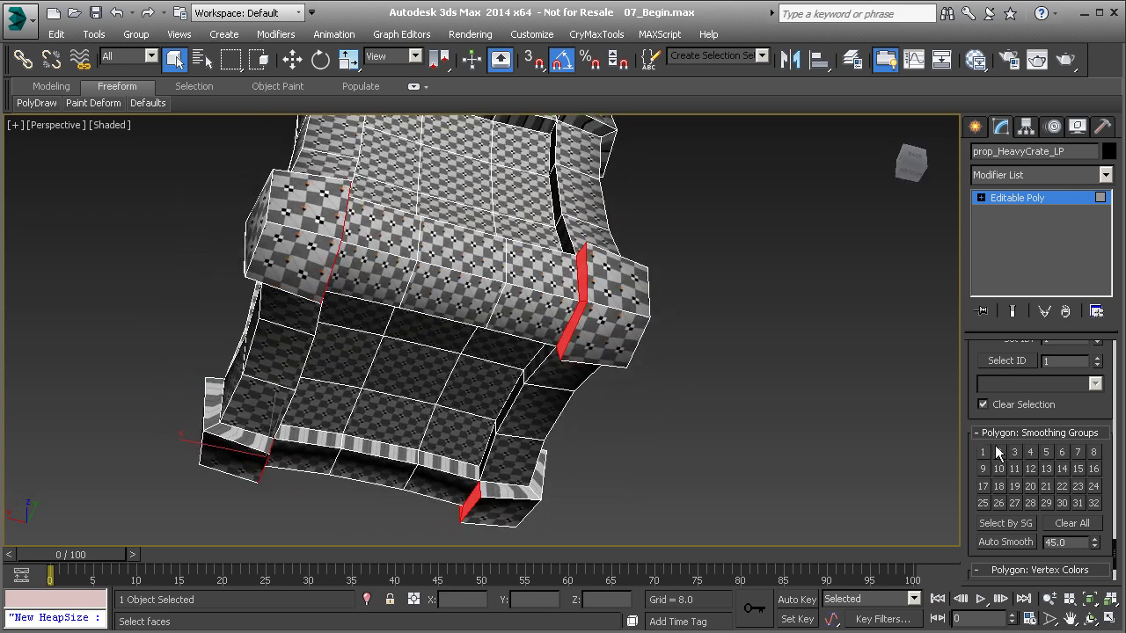
- Select the bottom corner blocks' narrow side polygons that meet the remaining two lower rails
alt+middle_drag(597, 355, 243, 378)
ctrl+click(236, 376)
alt+middle_drag(209, 343, 520, 378)
ctrl+click(457, 418)
alt+middle_drag(447, 421, 475, 457)
ctrl+click(338, 354)
ctrl+click(579, 403)
ctrl+click(596, 374)
alt+middle_drag(616, 396, 569, 357)
- Select the upper corner blocks' narrow side polygons facing one pair of opposite rails and assign them to smoothing group 3
ctrl+click(491, 323)
scroll(468, 359, up, 4)
ctrl+click(430, 385)
ctrl+click(578, 300)
alt+middle_drag(578, 300, 458, 315)
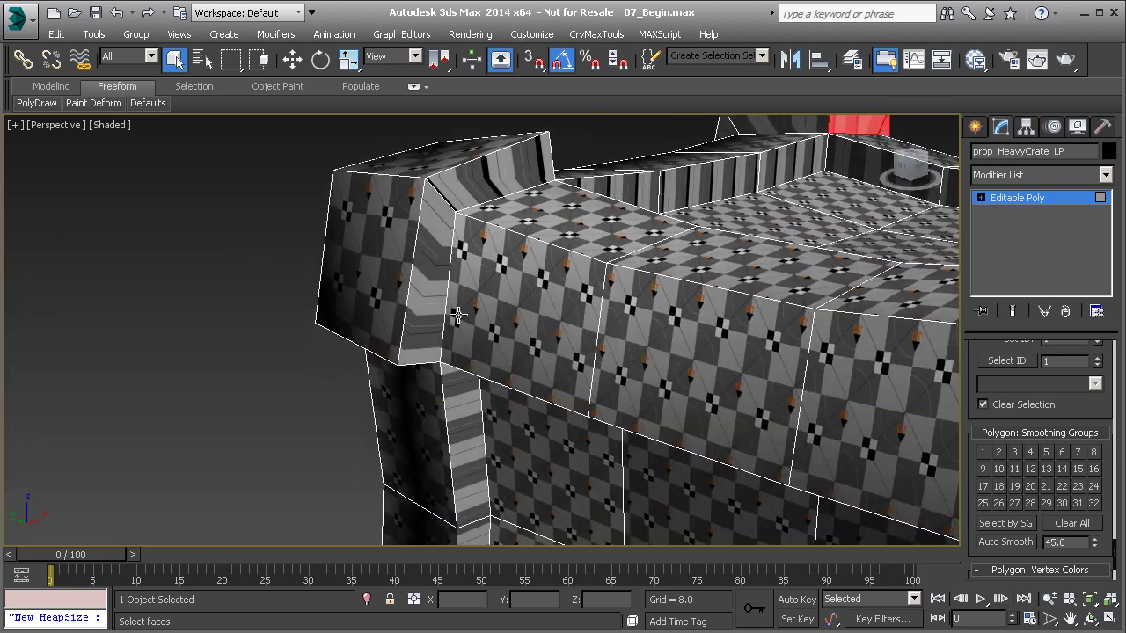
ctrl+click(471, 201)
alt+middle_drag(470, 201, 483, 371)
scroll(498, 352, down, 5)
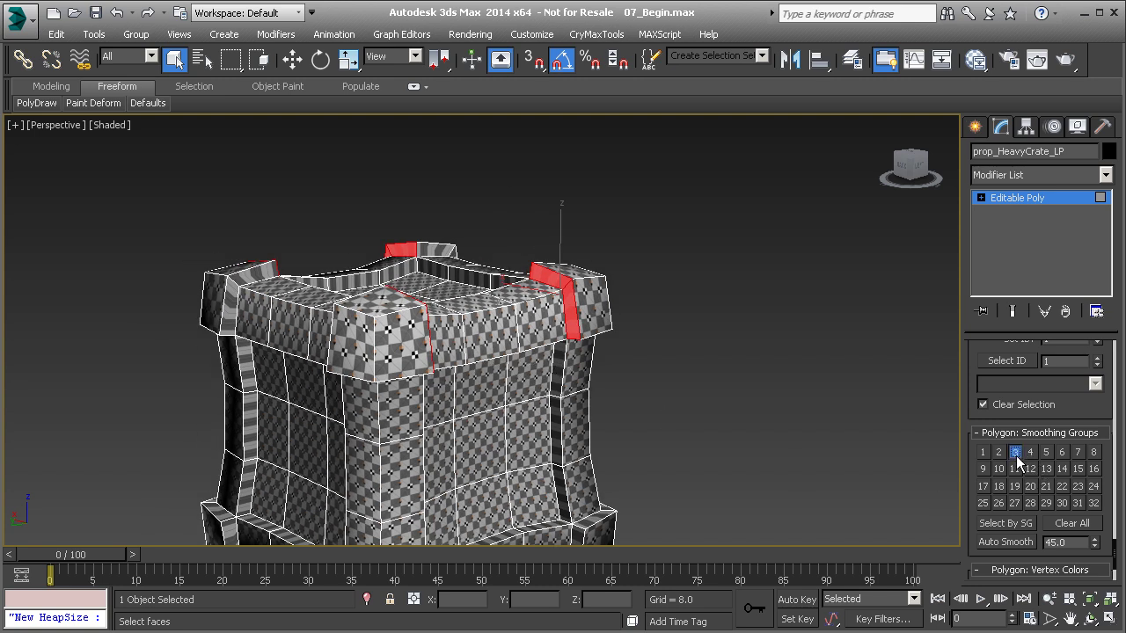
- Select the upper corner blocks' side polygons facing the other pair of rails and assign them to smoothing group 4
alt+middle_drag(669, 394, 378, 357)
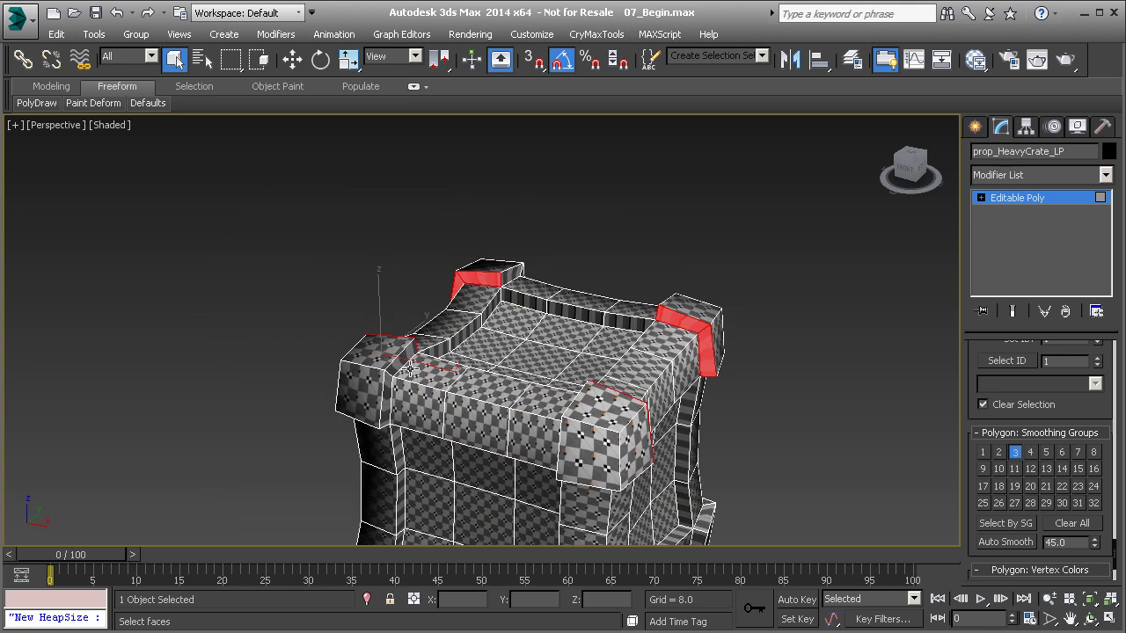
click(404, 365)
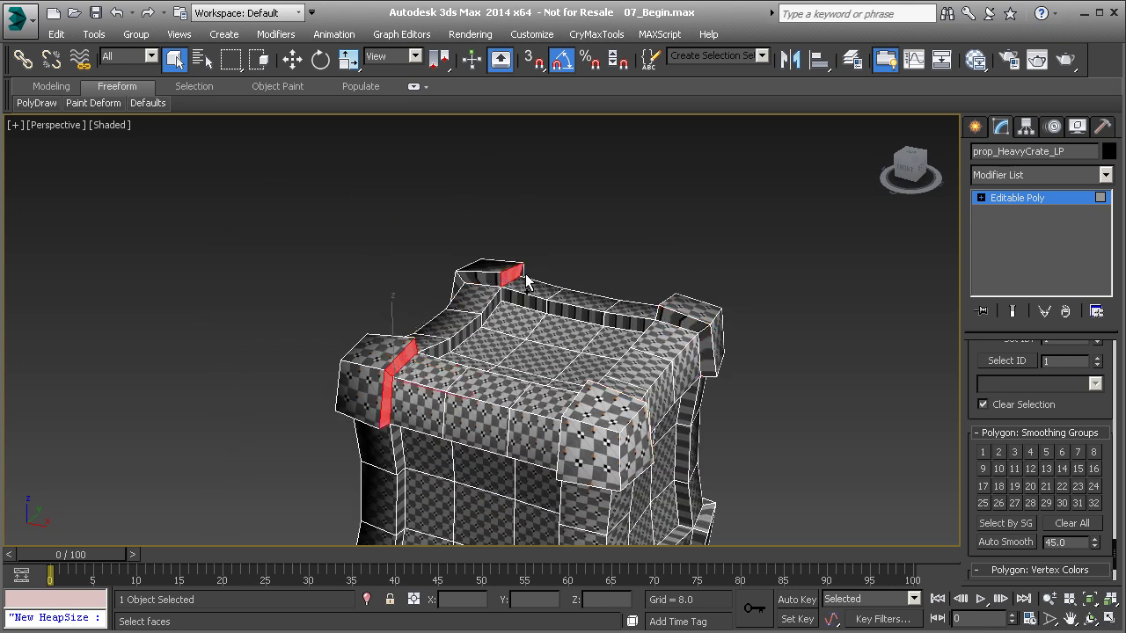
alt+middle_drag(596, 293, 438, 290)
alt+middle_drag(556, 385, 303, 359)
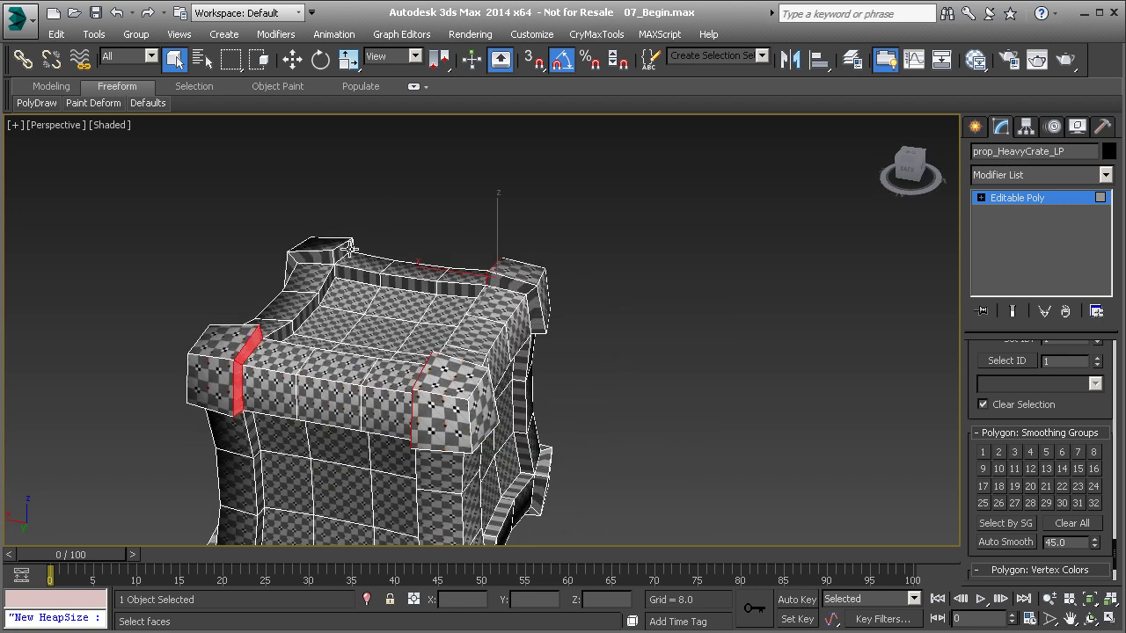
alt+middle_drag(415, 264, 662, 385)
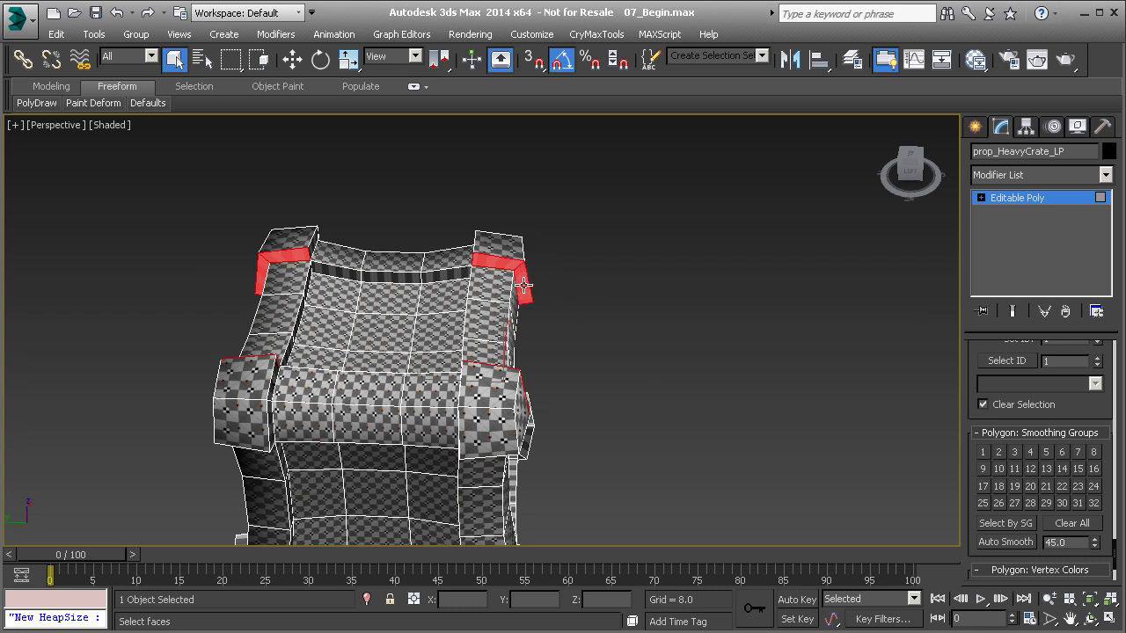
alt+middle_drag(527, 301, 792, 365)
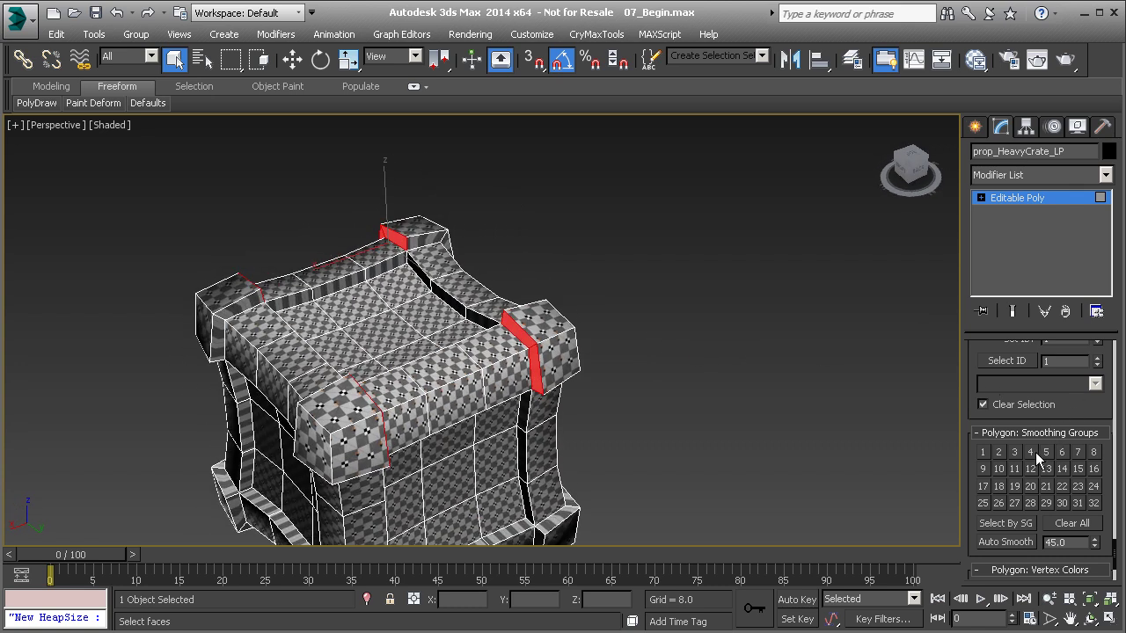
- Select the three inner lip polygons along one side of the recess on top of the crate
click(390, 265)
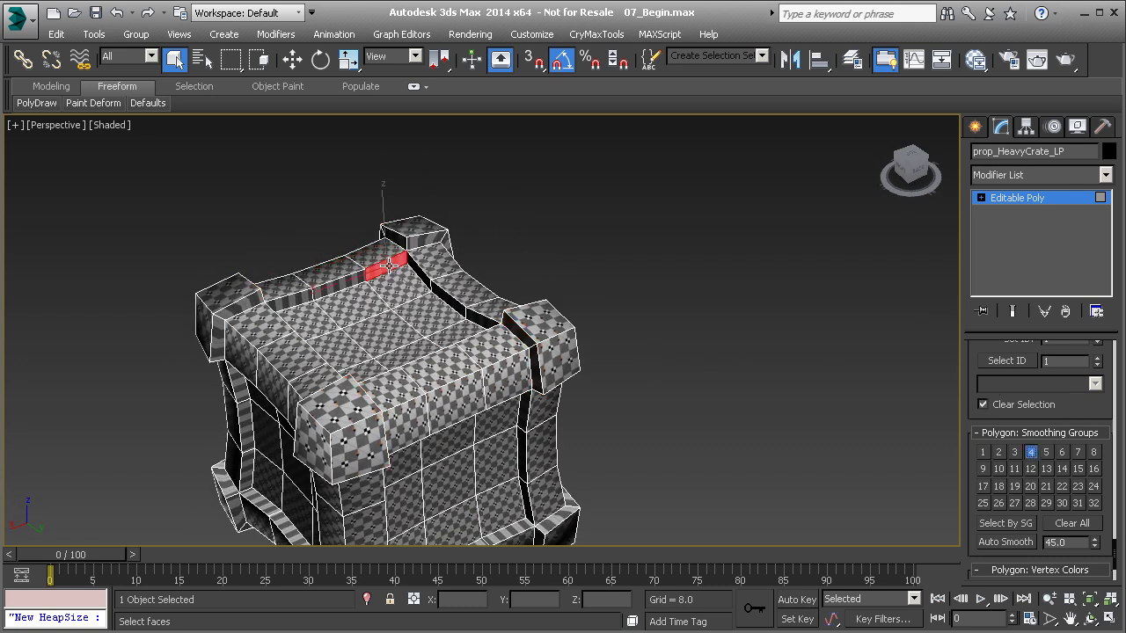
ctrl+click(349, 279)
shift+click(302, 295)
alt+middle_drag(301, 295, 493, 290)
scroll(435, 343, up, 8)
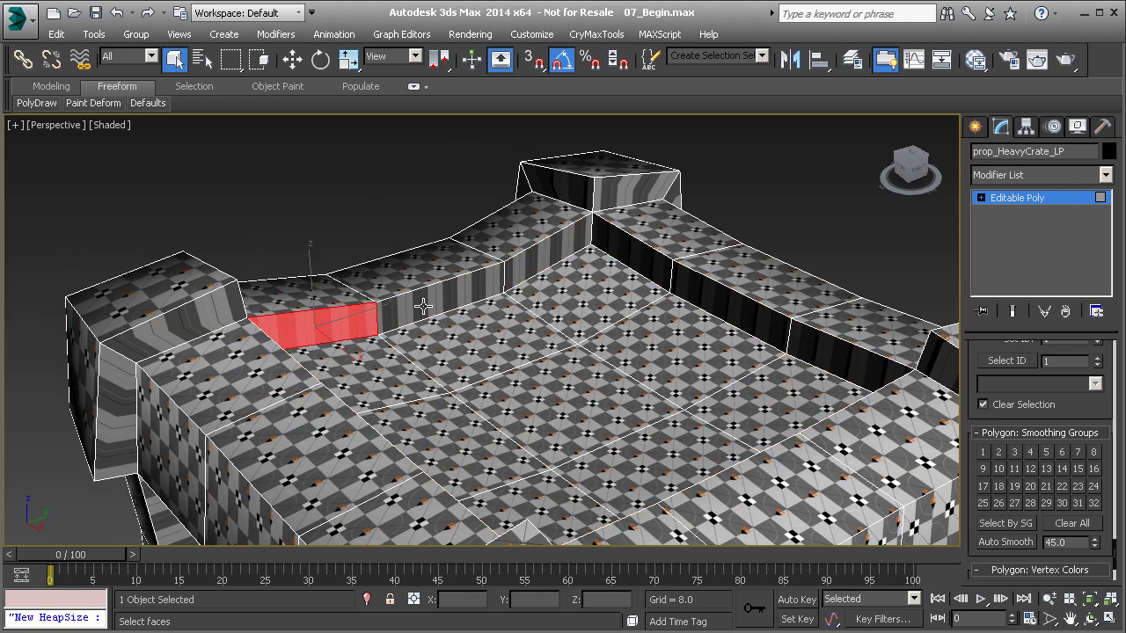
ctrl+click(424, 306)
ctrl+click(524, 262)
- Add the opposite side's inner lip polygons in the top recess and assign both strips to smoothing group 5
alt+middle_drag(524, 262, 354, 302)
ctrl+click(220, 258)
ctrl+click(266, 280)
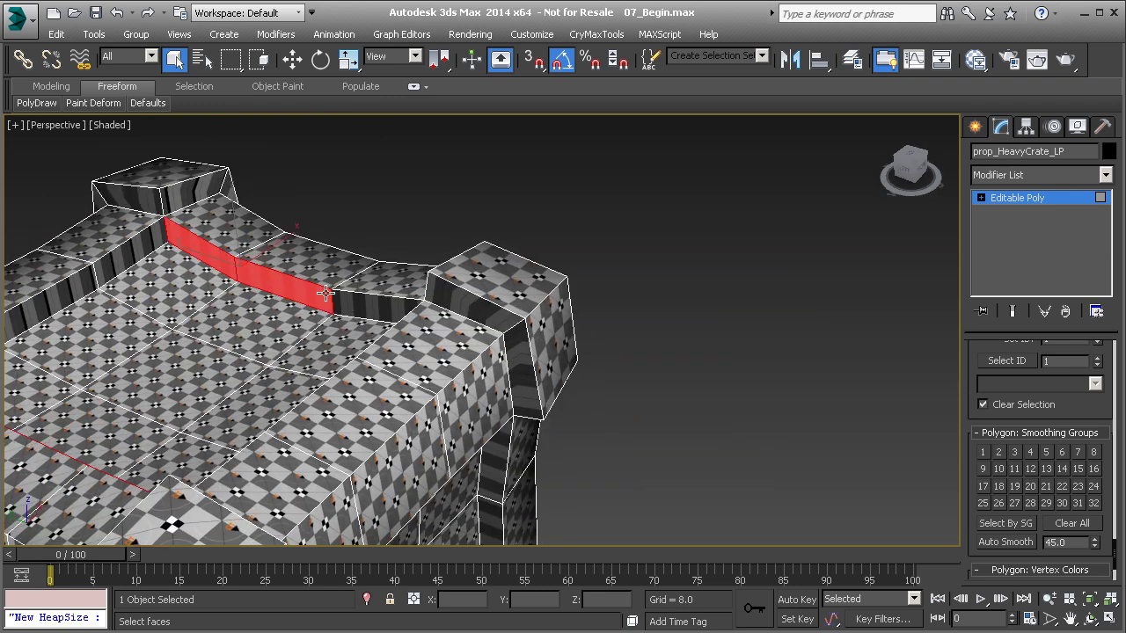
ctrl+click(353, 299)
alt+middle_drag(412, 350, 555, 348)
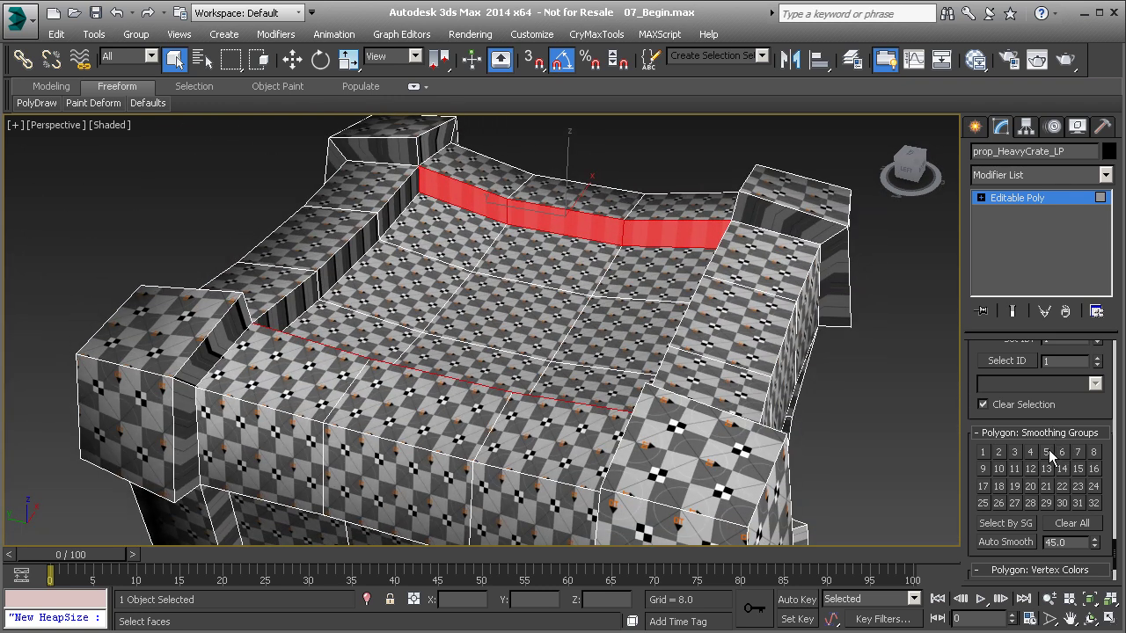
- Select the inner lip polygons along the top recess's other two sides and assign them to smoothing group 6
click(391, 213)
ctrl+click(342, 262)
ctrl+click(299, 297)
alt+middle_drag(321, 299, 616, 301)
middle_drag(615, 301, 357, 291)
ctrl+click(247, 308)
ctrl+click(310, 311)
ctrl+click(365, 312)
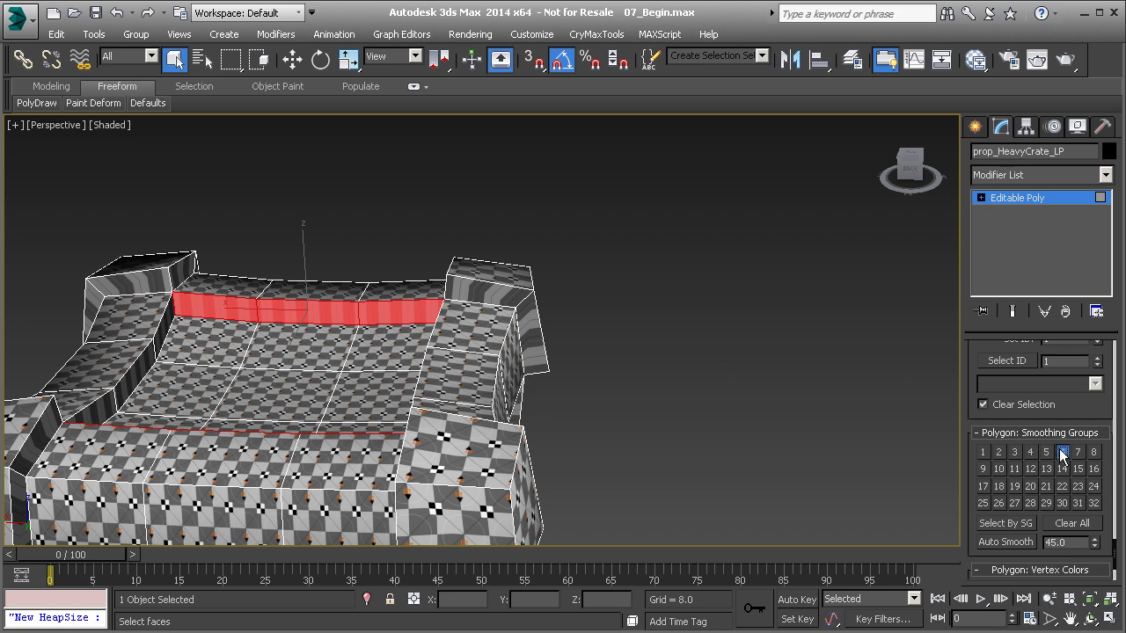
- Select the back panel's narrow ledge polygons above the lower rail and beneath the upper rail
middle_drag(572, 519, 761, 370)
middle_drag(621, 440, 591, 443)
click(387, 419)
ctrl+click(455, 419)
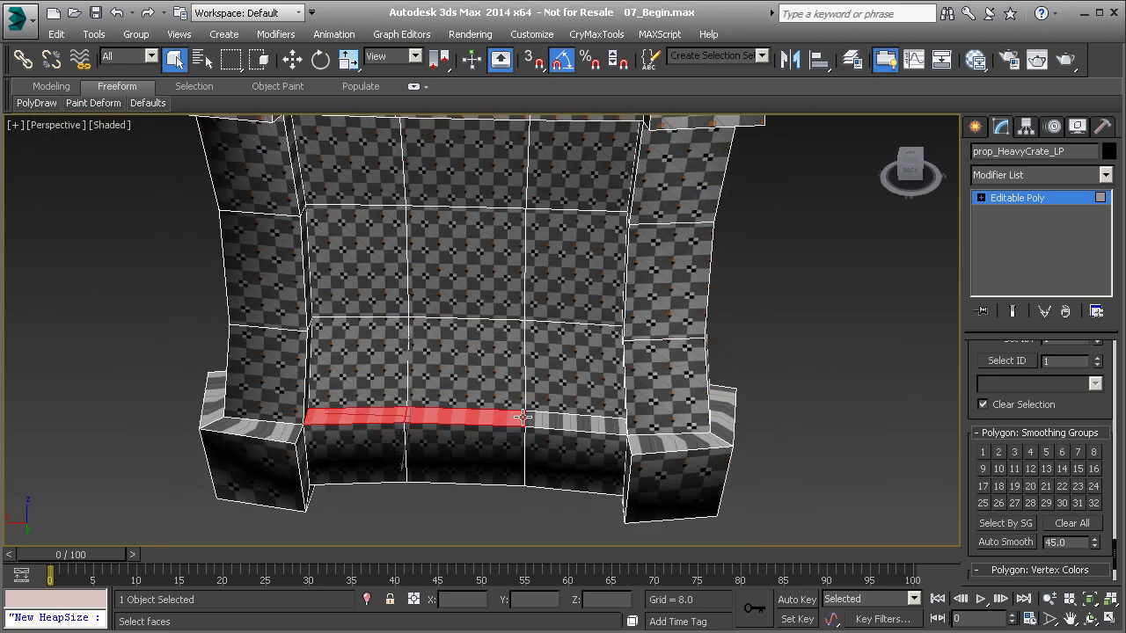
ctrl+click(541, 420)
mouse_move(408, 339)
alt+middle_down()
mouse_move(405, 458)
mouse_move(415, 341)
alt+middle_up()
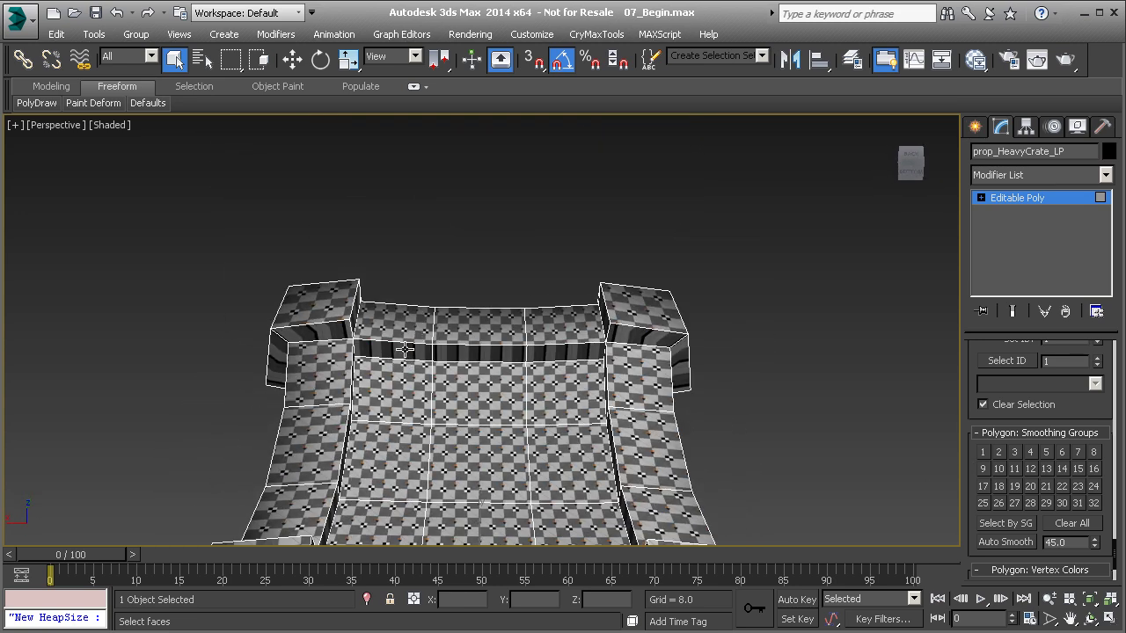
ctrl+click(405, 347)
ctrl+click(495, 355)
- Add the narrow lip polygons along the recess on the crate's underside to the selection
alt+middle_drag(532, 438, 394, 253)
alt+middle_drag(576, 256, 489, 419)
ctrl+click(401, 399)
ctrl+click(475, 395)
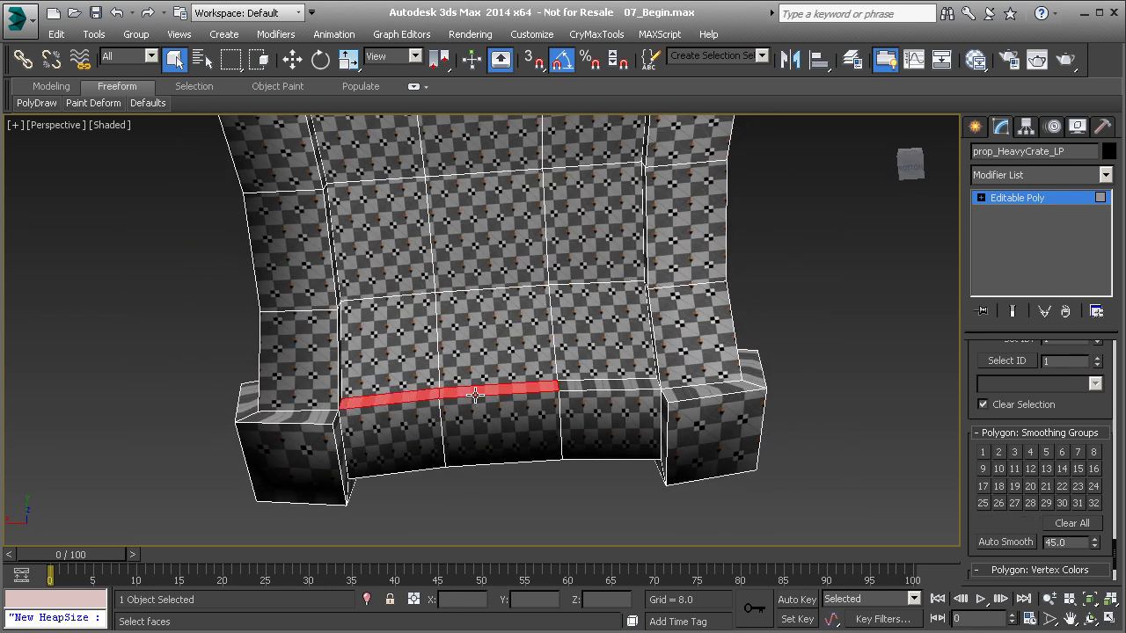
alt+middle_drag(567, 390, 466, 241)
ctrl+click(553, 242)
ctrl+click(623, 234)
- Add the front panel's ledge polygons, deselect the top recess's lip polygons, and assign the selection to smoothing group 5
alt+middle_drag(623, 234, 466, 417)
ctrl+click(456, 438)
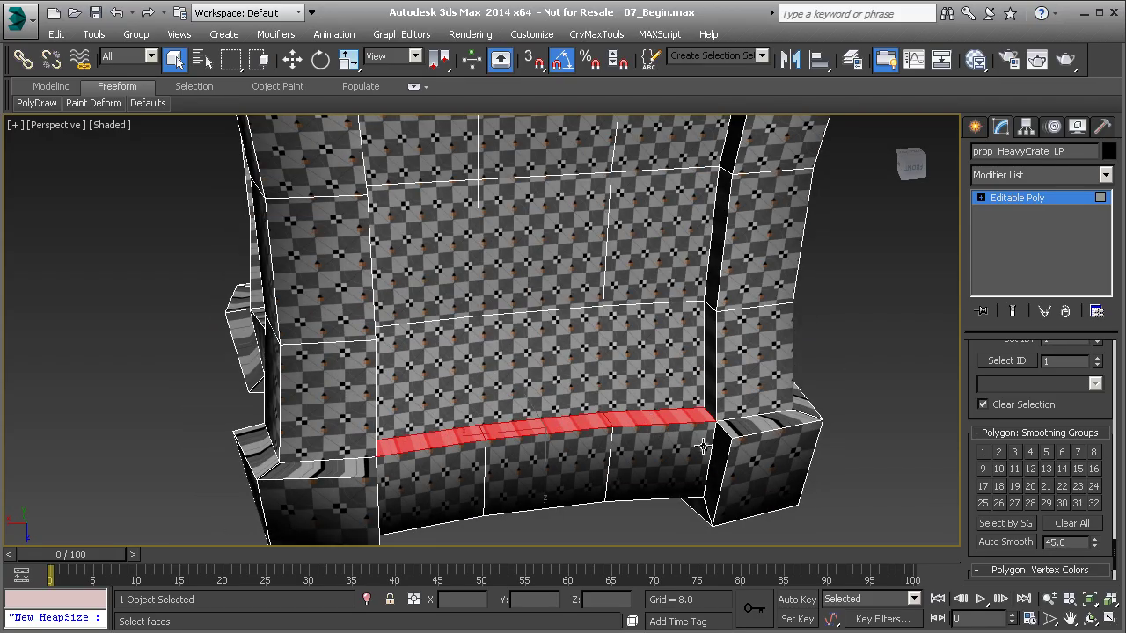
alt+middle_drag(684, 442, 514, 294)
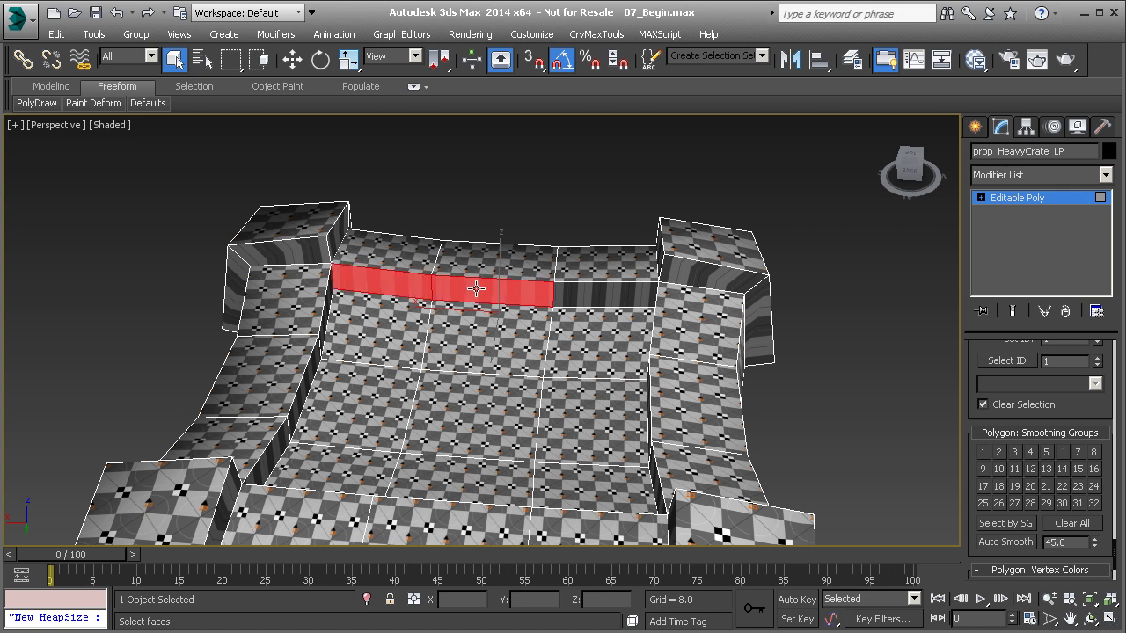
alt+click(503, 296)
alt+click(424, 294)
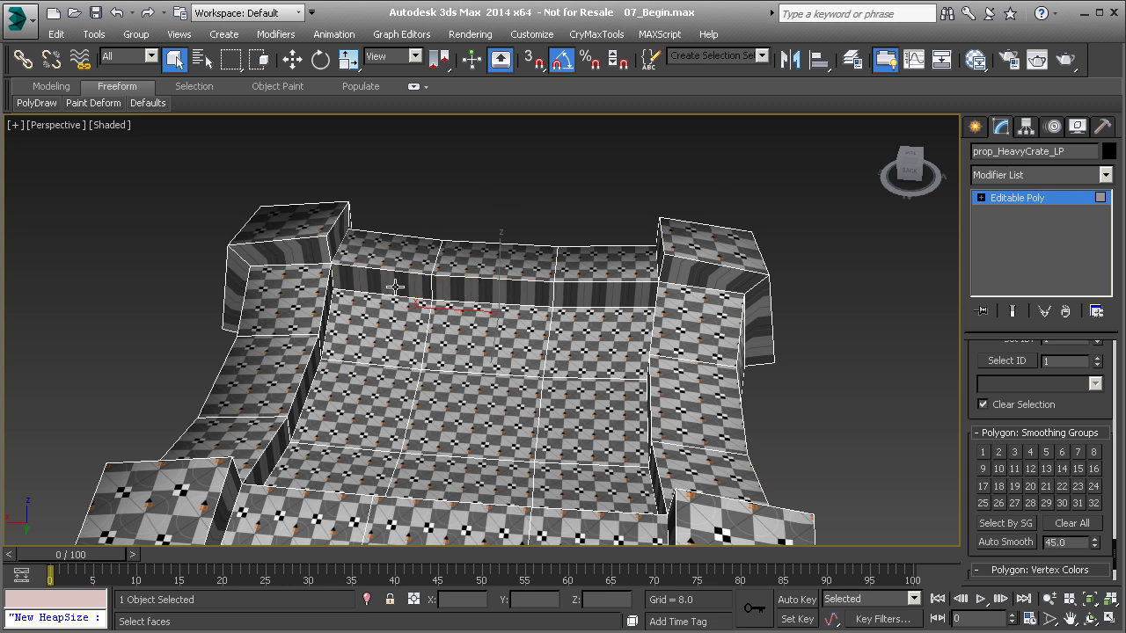
click(1049, 452)
- Select the narrow inner side polygons of the two corner posts flanking one side panel
middle_drag(642, 411, 548, 379)
scroll(614, 352, down, 5)
middle_drag(460, 375, 356, 290)
click(356, 291)
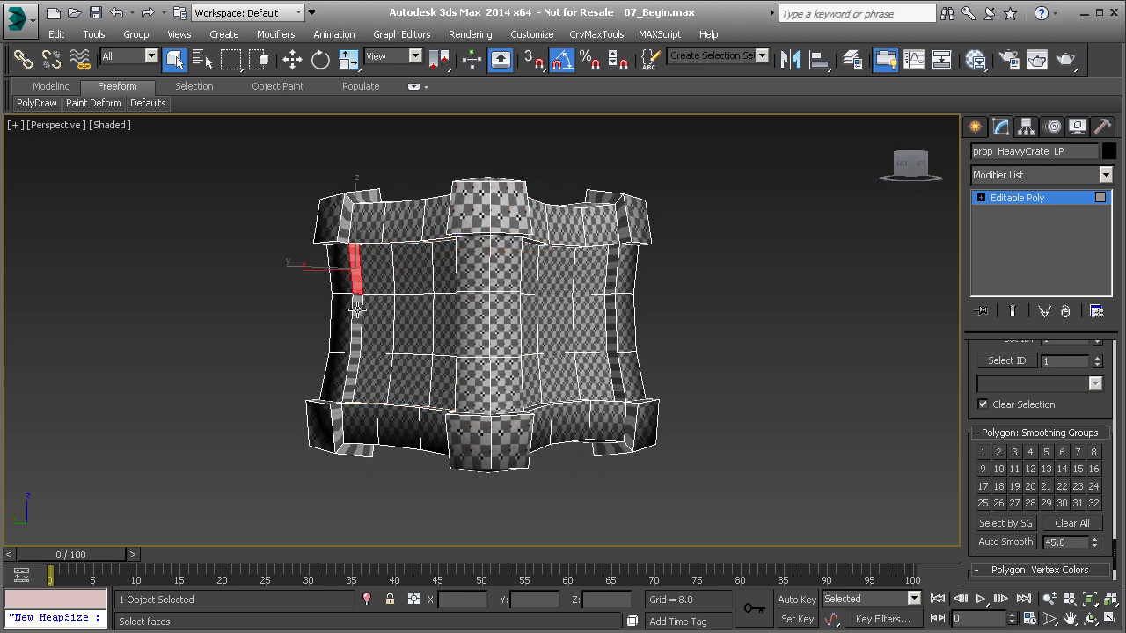
ctrl+click(356, 312)
ctrl+click(359, 361)
alt+middle_drag(370, 367, 495, 348)
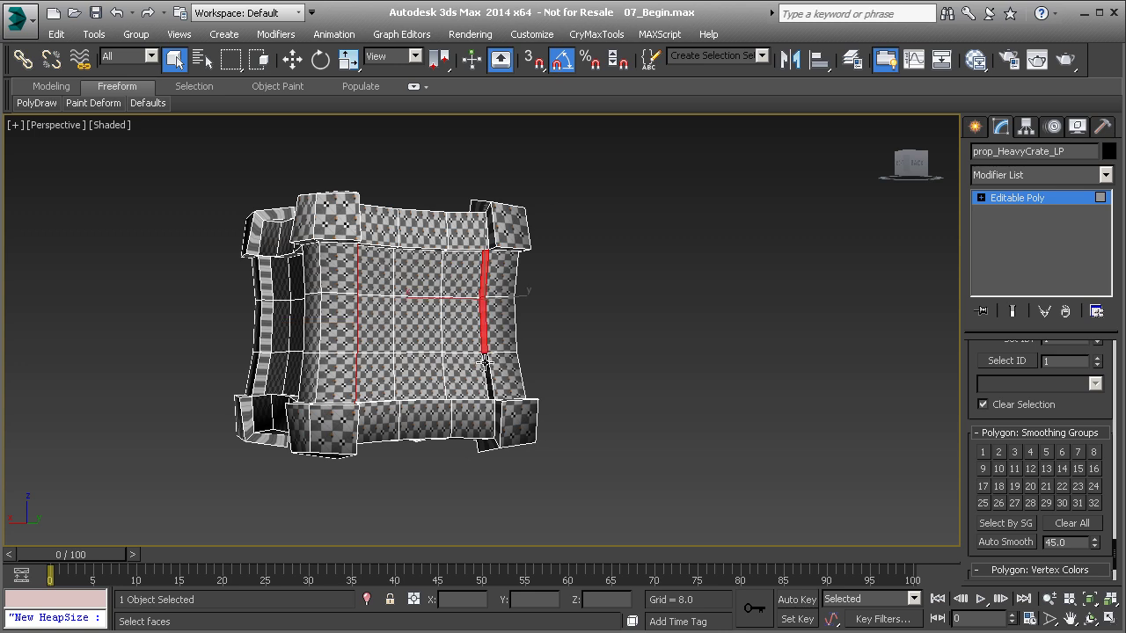
alt+middle_drag(416, 350, 477, 328)
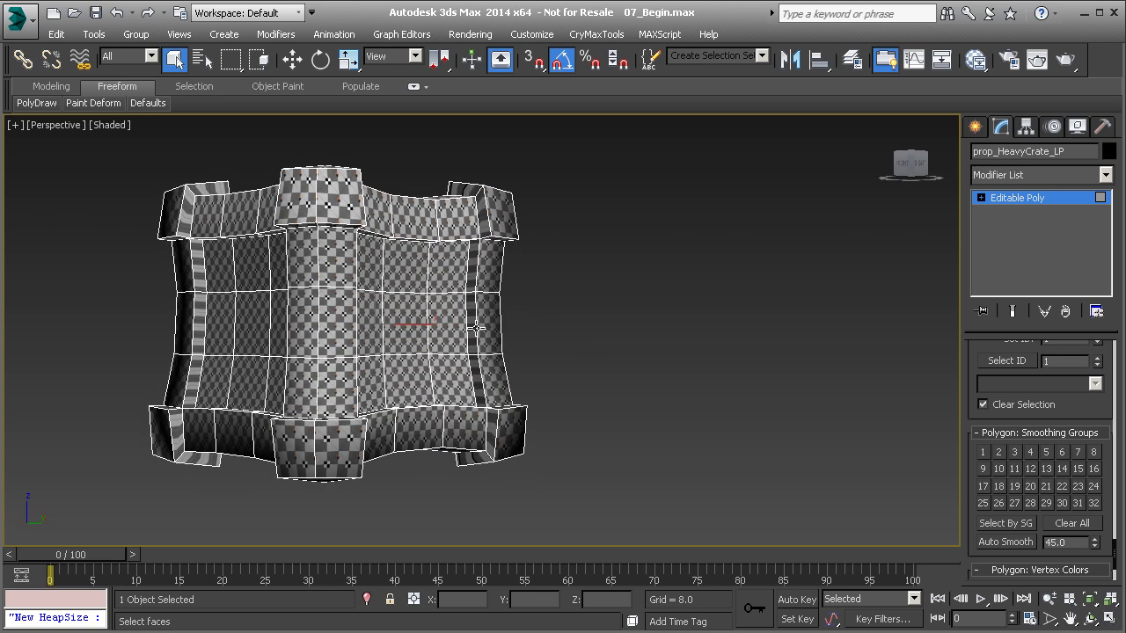
- Add the narrow inner side polygons of the corner posts bordering the next side panels to the selection
ctrl+click(470, 278)
ctrl+click(468, 320)
ctrl+click(476, 369)
alt+middle_drag(475, 370, 262, 274)
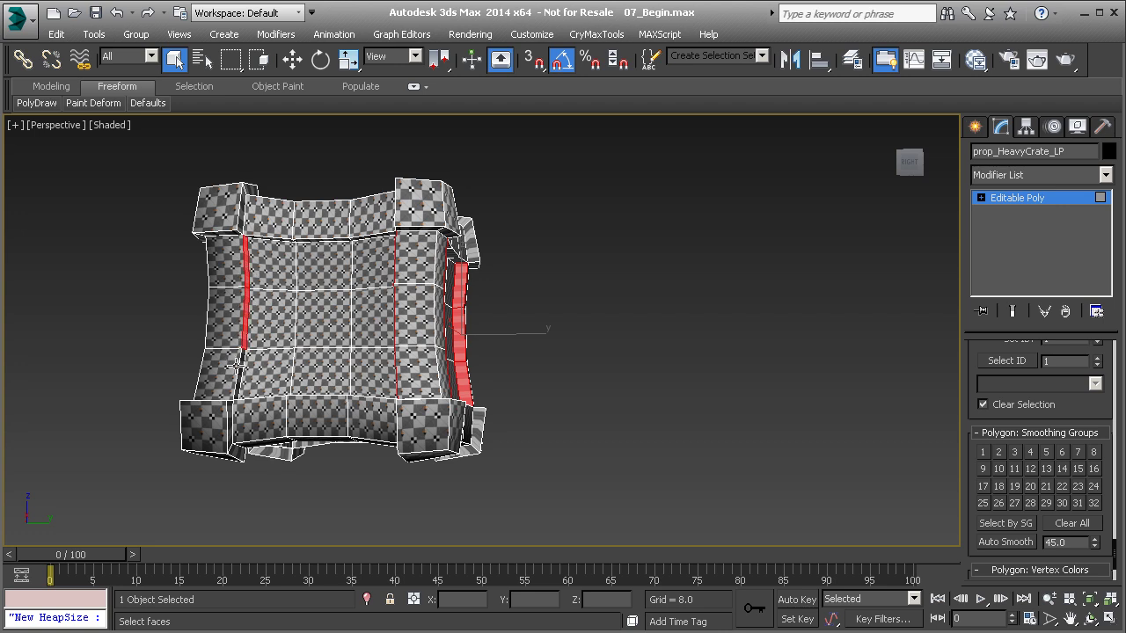
alt+middle_drag(222, 368, 511, 281)
ctrl+click(530, 315)
ctrl+click(534, 374)
- Add the remaining inner side polygons of the corner posts and assign the selection to smoothing group 6
alt+middle_drag(535, 374, 352, 308)
ctrl+click(362, 330)
alt+middle_drag(373, 360, 411, 344)
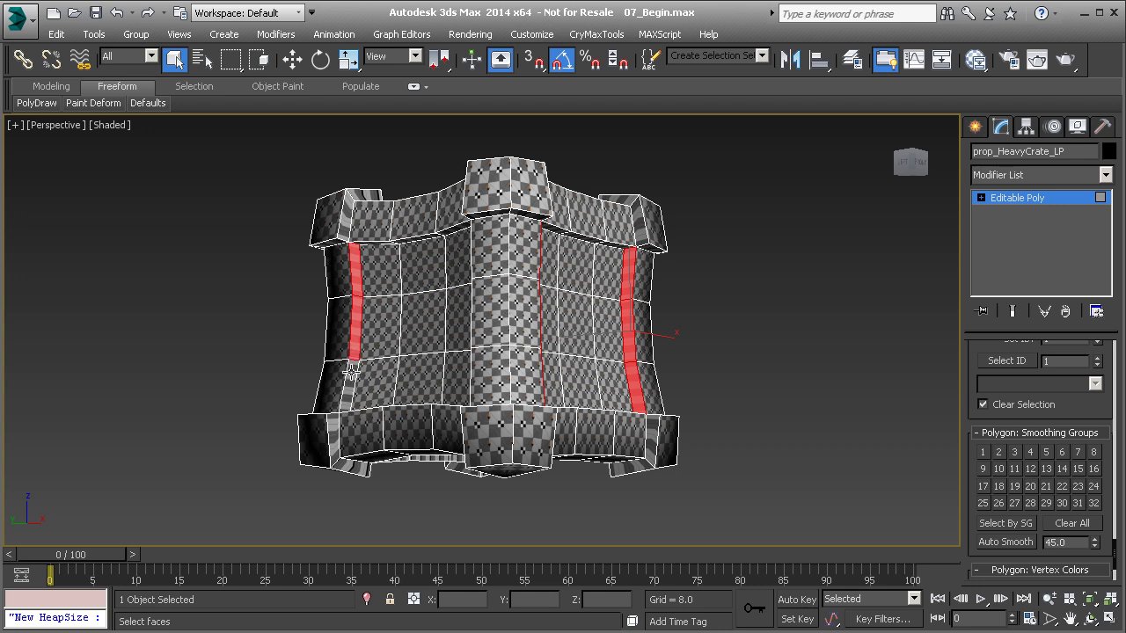
alt+middle_drag(351, 374, 654, 289)
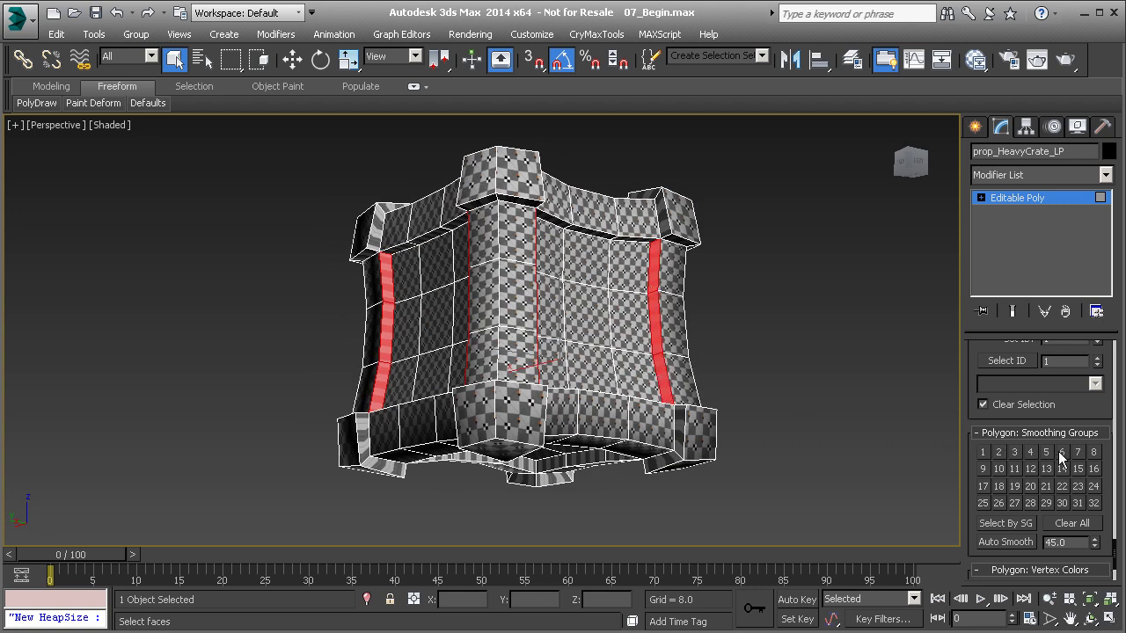
- Select the left panel's narrow ledge polygons beneath the upper rail and above the lower rail
alt+middle_drag(587, 313, 526, 316)
click(497, 347)
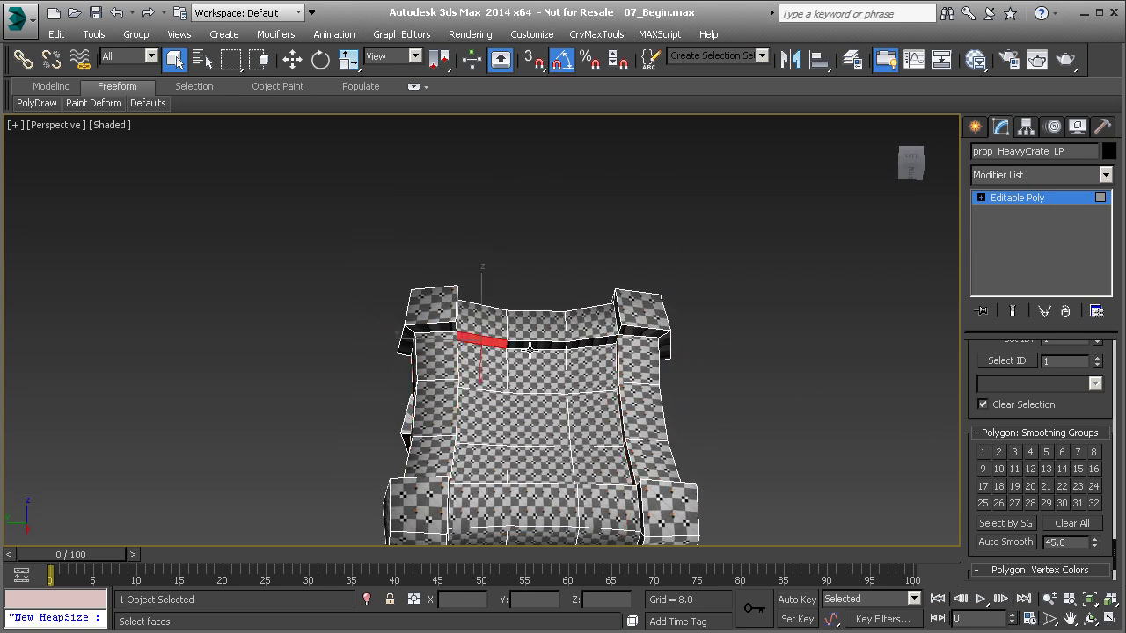
click(530, 351)
alt+click(527, 359)
ctrl+click(527, 345)
alt+middle_drag(580, 343, 531, 470)
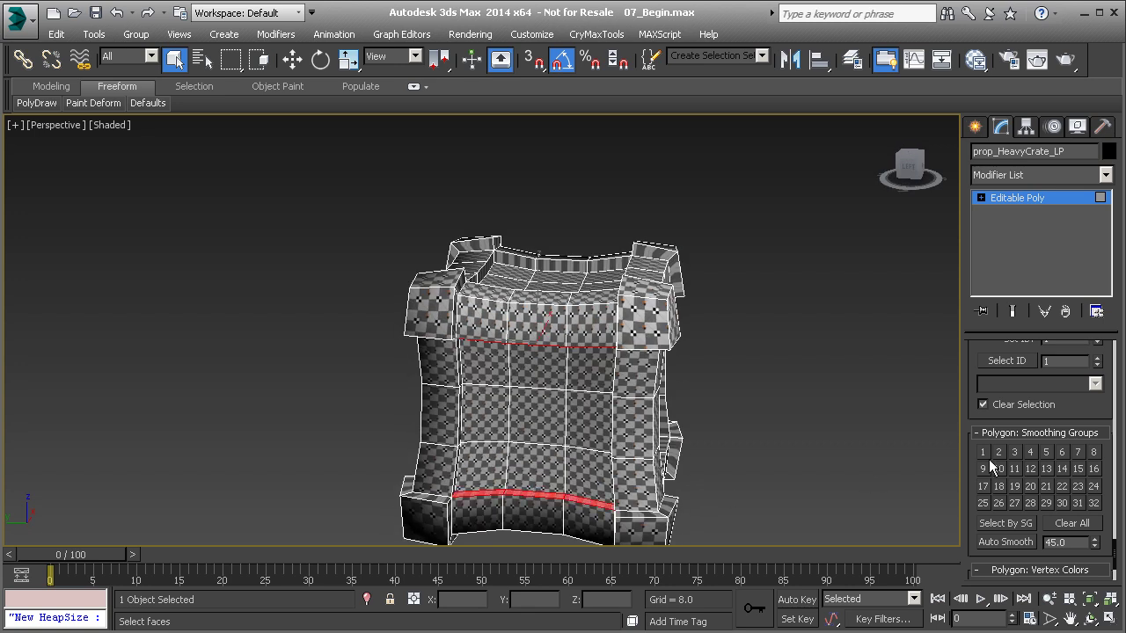
alt+middle_drag(589, 373, 495, 362)
click(478, 368)
ctrl+click(534, 375)
alt+middle_drag(595, 374, 516, 328)
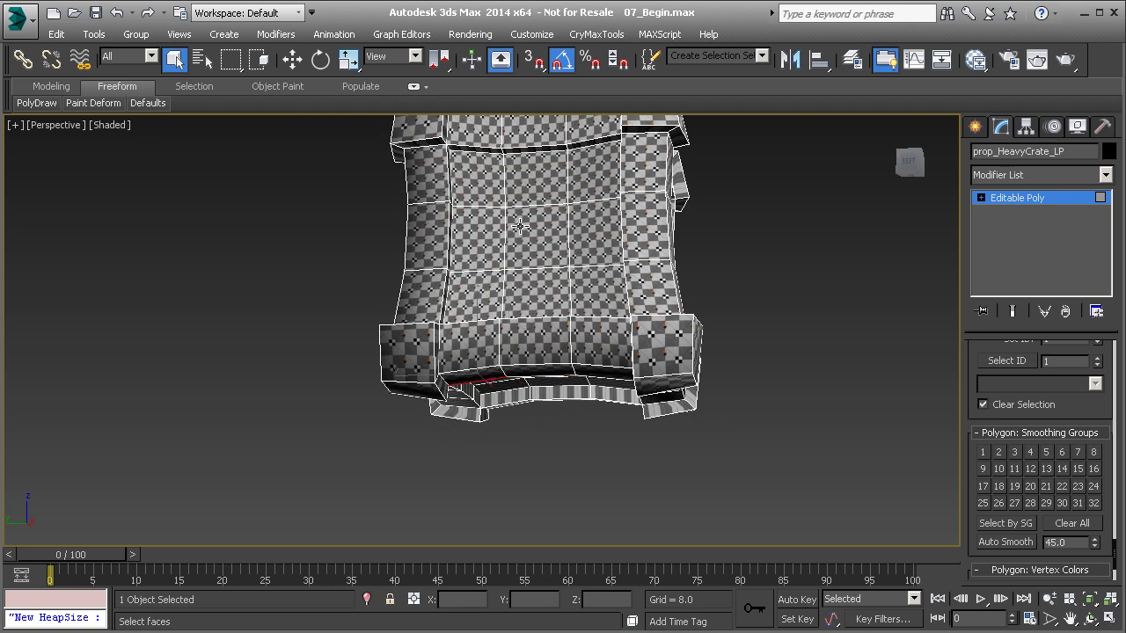
- Check which smoothing groups a corner post's inner side polygon and an upper rail's underside ledge polygon use
alt+middle_drag(517, 221, 435, 343)
click(428, 343)
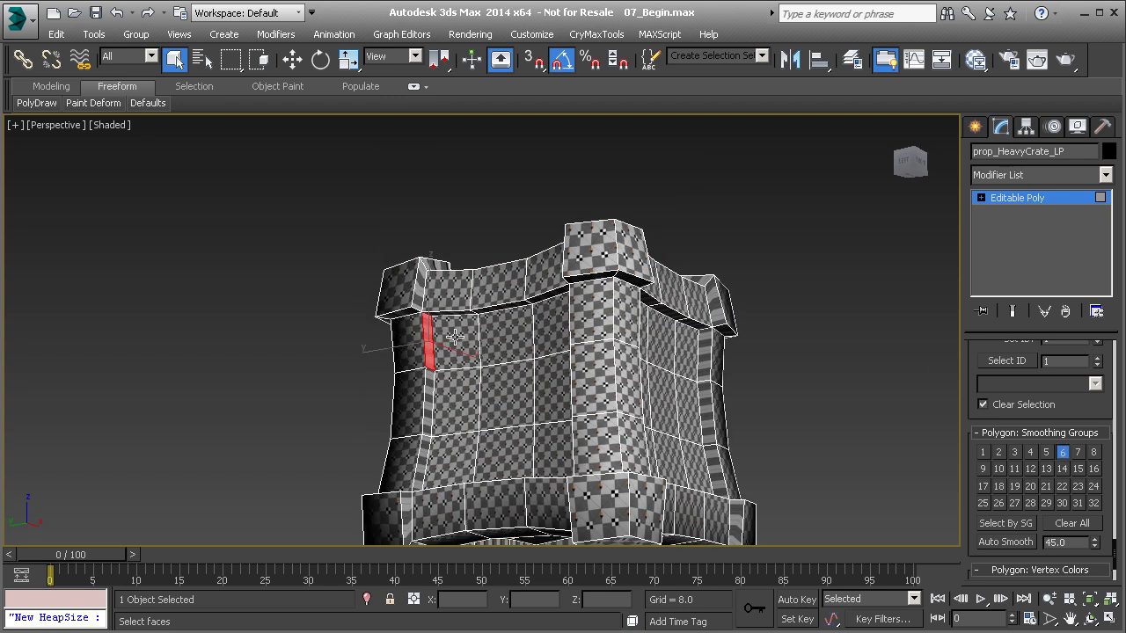
click(485, 310)
alt+middle_drag(485, 310, 462, 329)
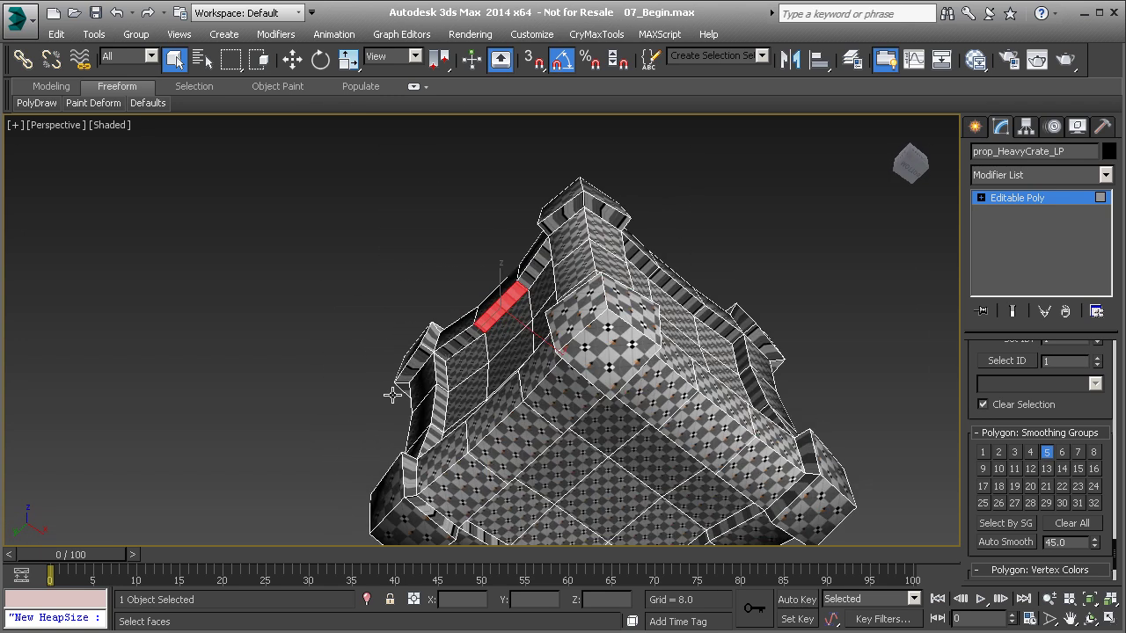
- Select the inner lip polygons along two opposite sides of the recess on the crate's underside
middle_drag(504, 477, 395, 380)
click(497, 380)
click(438, 369)
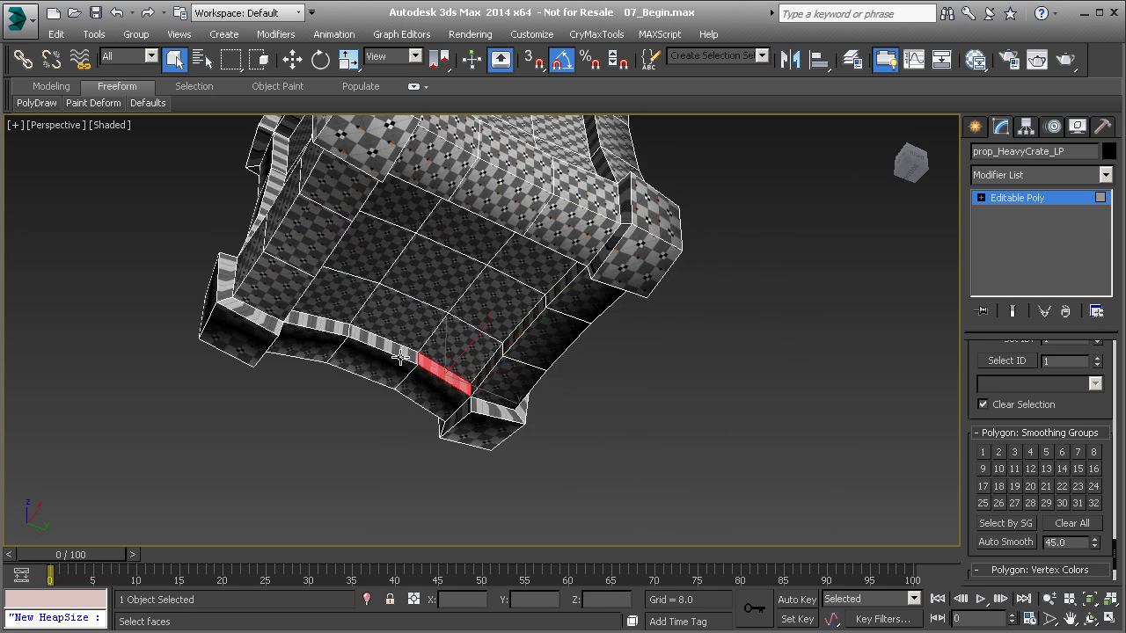
ctrl+click(395, 355)
ctrl+click(340, 330)
alt+middle_drag(340, 330, 432, 413)
ctrl+click(488, 407)
ctrl+click(541, 401)
alt+middle_drag(422, 380, 909, 489)
- Check the smoothing groups of a side panel's lower ledge polygons and the adjoining corner post's inner side polygon
alt+middle_drag(405, 341, 465, 378)
click(539, 378)
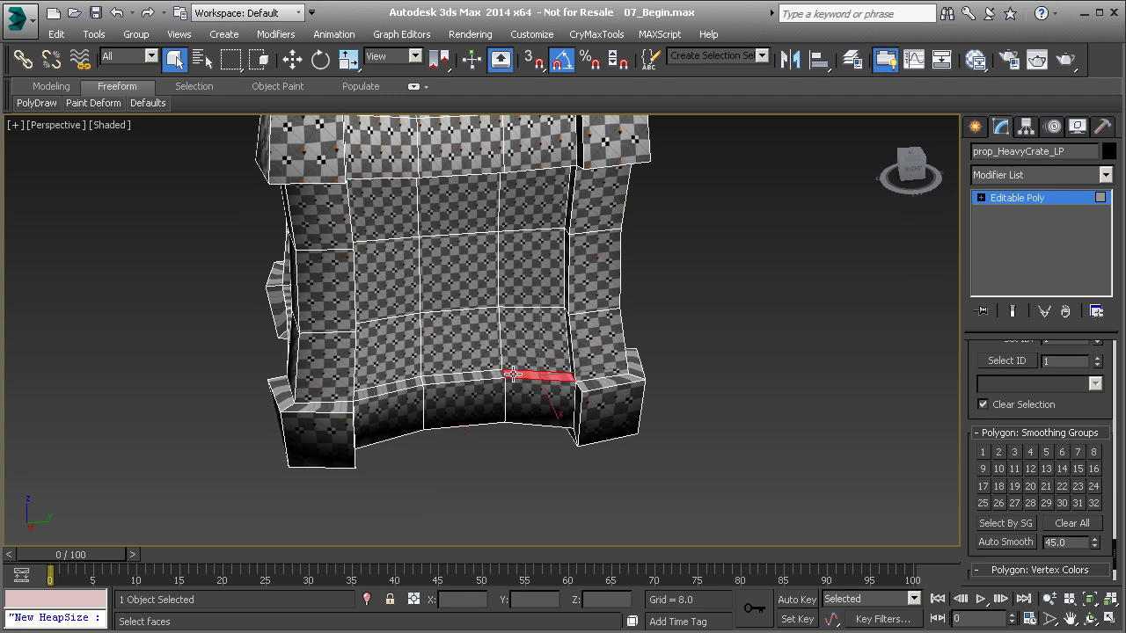
ctrl+click(466, 376)
ctrl+click(398, 380)
alt+middle_drag(394, 354, 356, 333)
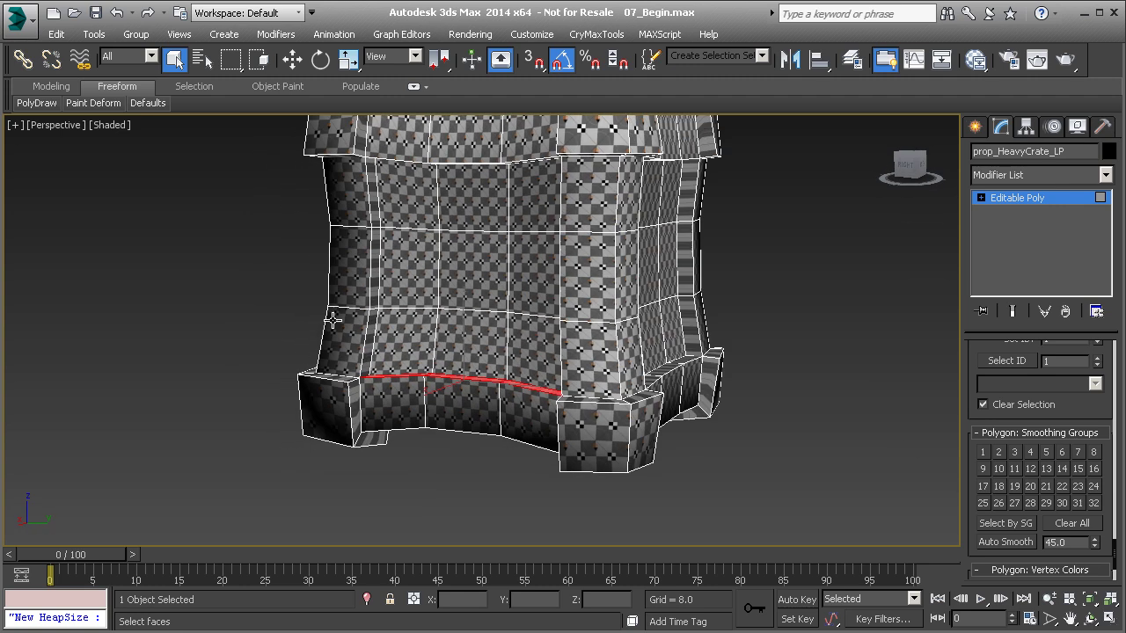
click(370, 336)
alt+middle_drag(403, 375, 414, 402)
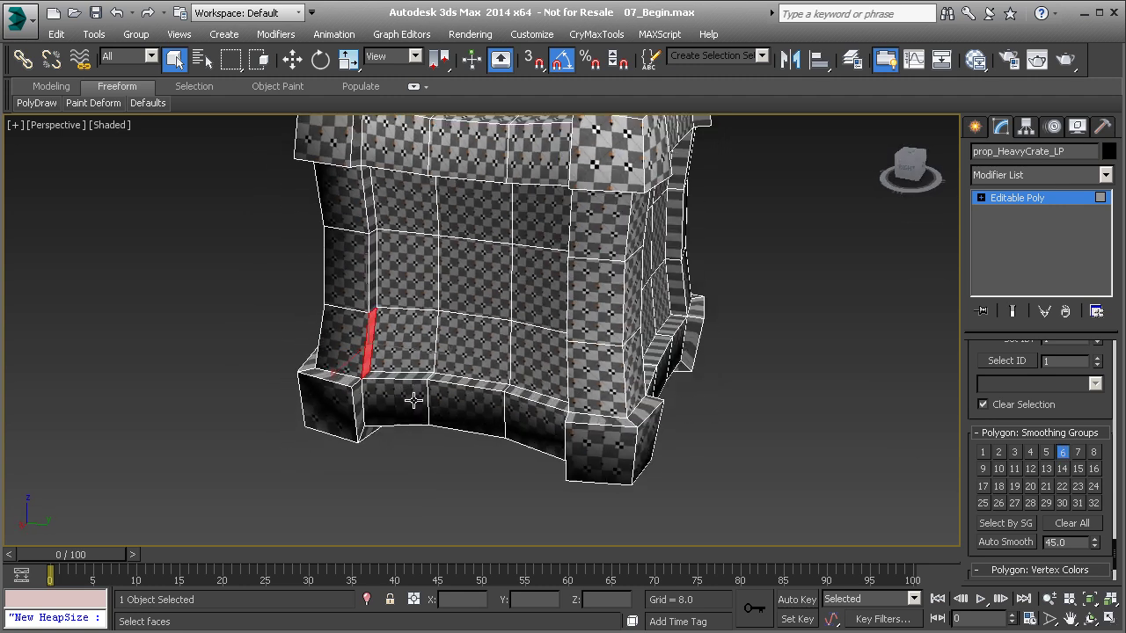
- Select the side panel's ledge polygons along its lower and upper rails and assign them to smoothing group 5
click(417, 377)
ctrl+click(450, 379)
ctrl+click(537, 399)
middle_drag(481, 346, 466, 300)
ctrl+click(360, 374)
ctrl+click(402, 377)
ctrl+click(447, 373)
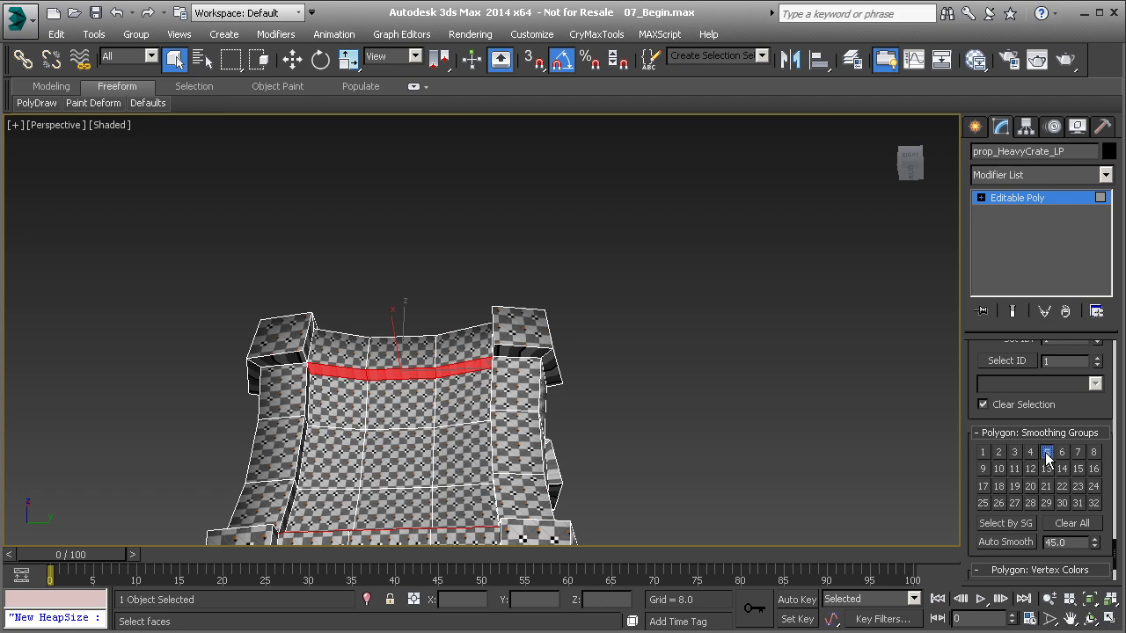
- Check which smoothing groups the corner block sides and the inner lips around the crate's top recess use
alt+middle_drag(562, 381, 88, 339)
click(338, 365)
middle_drag(426, 401, 276, 325)
alt+middle_drag(414, 361, 313, 357)
click(126, 303)
click(176, 291)
click(164, 253)
click(143, 255)
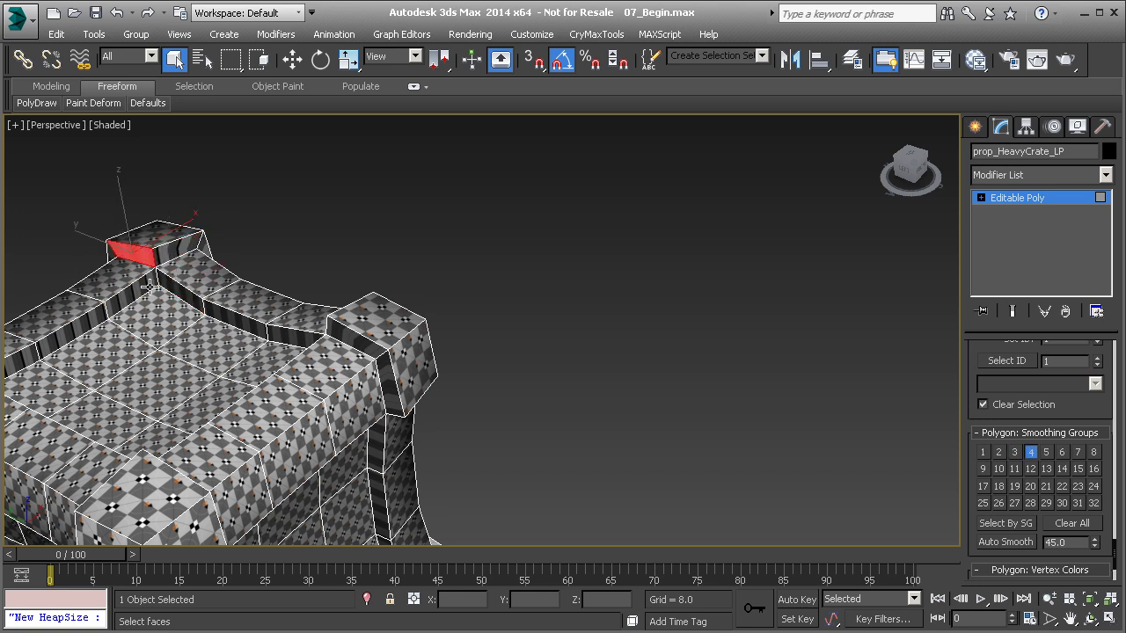
click(128, 298)
click(164, 315)
click(164, 315)
- Select all nine polygons of the recessed panel on top of the crate
alt+middle_drag(165, 397, 418, 302)
click(559, 255)
ctrl+click(506, 295)
ctrl+click(436, 317)
ctrl+click(462, 385)
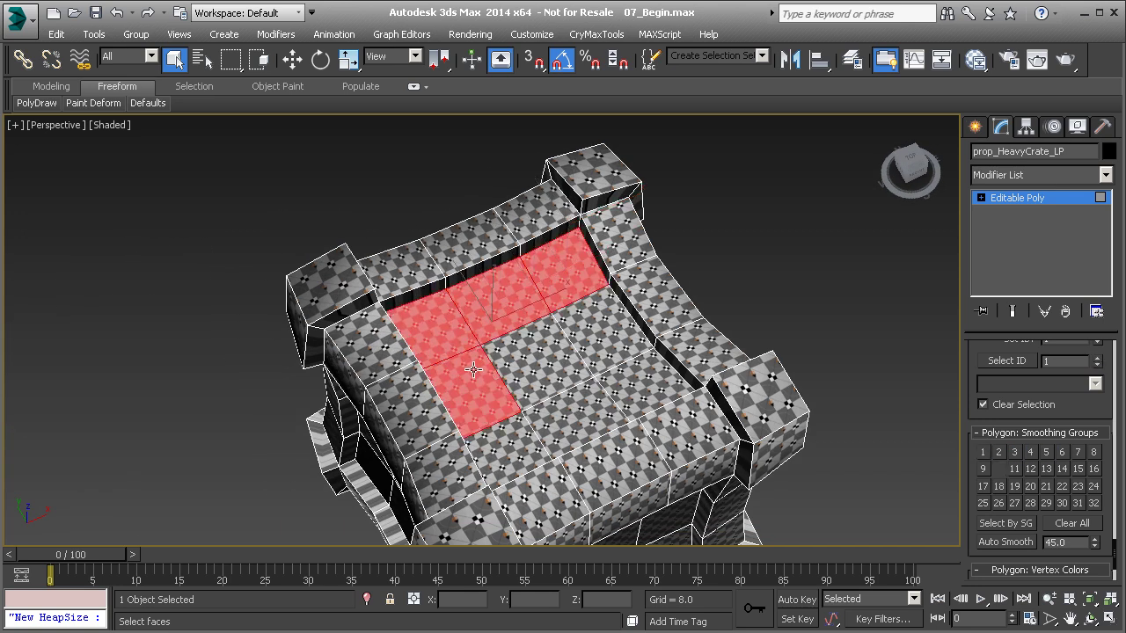
ctrl+click(532, 358)
ctrl+click(594, 334)
ctrl+click(626, 387)
ctrl+click(563, 419)
ctrl+click(508, 447)
- Add the nine recessed polygons of the crate's front panel to the selection
alt+middle_drag(507, 447, 418, 255)
ctrl+click(353, 164)
ctrl+click(395, 167)
ctrl+click(474, 167)
ctrl+click(490, 234)
ctrl+click(392, 235)
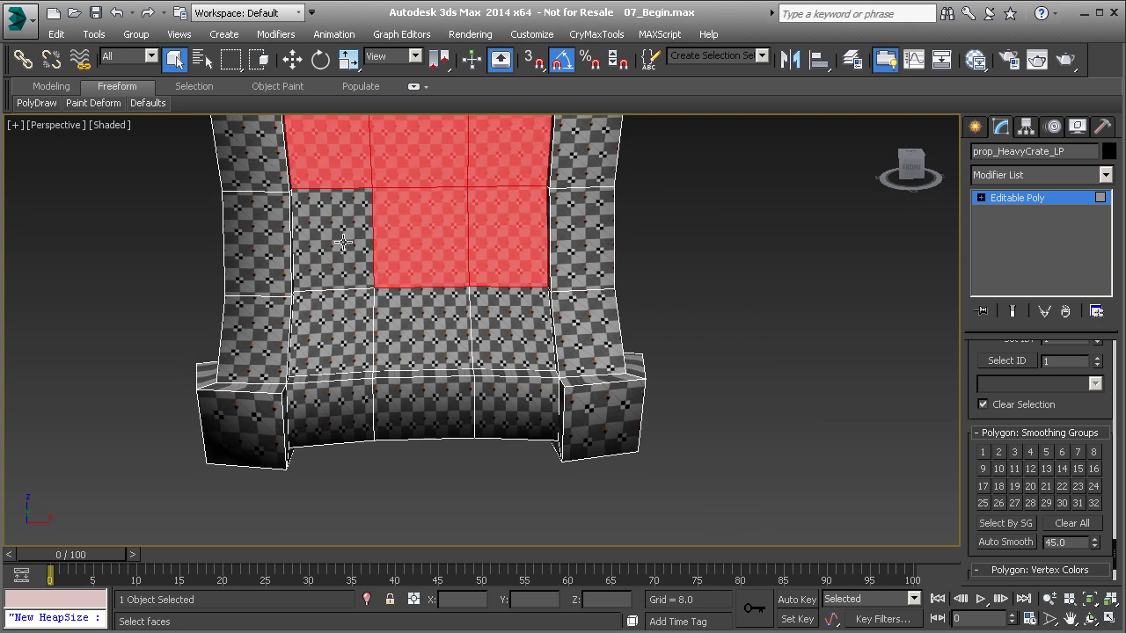
ctrl+click(321, 249)
ctrl+click(328, 311)
ctrl+click(418, 330)
ctrl+click(498, 314)
- Add the nine recessed polygons of the left side panel to the selection
alt+middle_drag(498, 314, 392, 364)
ctrl+click(387, 413)
ctrl+click(422, 468)
ctrl+click(380, 453)
ctrl+click(448, 383)
ctrl+click(374, 298)
ctrl+click(475, 313)
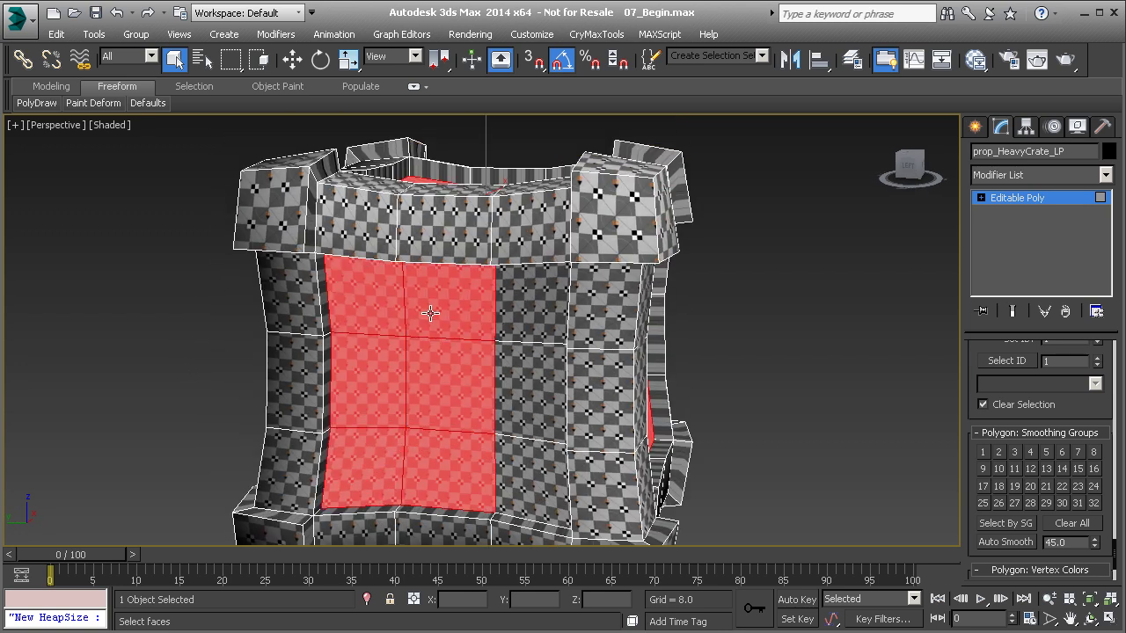
ctrl+click(514, 306)
ctrl+click(510, 373)
ctrl+click(520, 458)
- Extend the selection with the recessed polygons of the third side panel
alt+middle_drag(400, 426, 541, 384)
ctrl+click(409, 430)
ctrl+click(302, 434)
ctrl+click(357, 361)
ctrl+click(442, 371)
ctrl+click(449, 263)
ctrl+click(360, 267)
ctrl+click(306, 271)
- Extend the selection with the nine recessed polygons of the last side panel
alt+middle_drag(316, 366, 489, 371)
ctrl+click(323, 264)
ctrl+click(392, 272)
ctrl+click(462, 264)
ctrl+click(470, 344)
ctrl+click(399, 345)
ctrl+click(306, 356)
ctrl+click(315, 416)
ctrl+click(418, 422)
ctrl+click(473, 427)
- Add the underside panel's nine polygons and assign all the selected recessed panels to smoothing group 1
alt+middle_drag(472, 427, 478, 362)
ctrl+click(454, 288)
ctrl+click(394, 348)
ctrl+click(334, 415)
ctrl+click(411, 465)
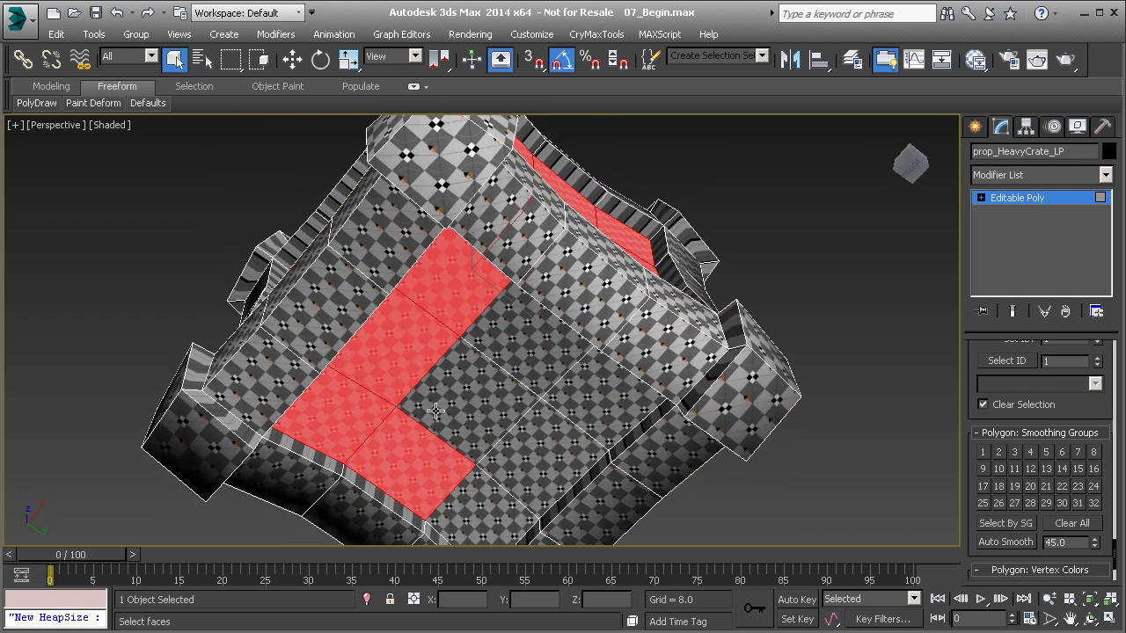
ctrl+click(470, 401)
ctrl+click(512, 340)
ctrl+click(580, 394)
ctrl+click(540, 435)
ctrl+click(485, 495)
scroll(389, 305, down, 7)
alt+middle_drag(389, 305, 652, 297)
scroll(573, 344, up, 7)
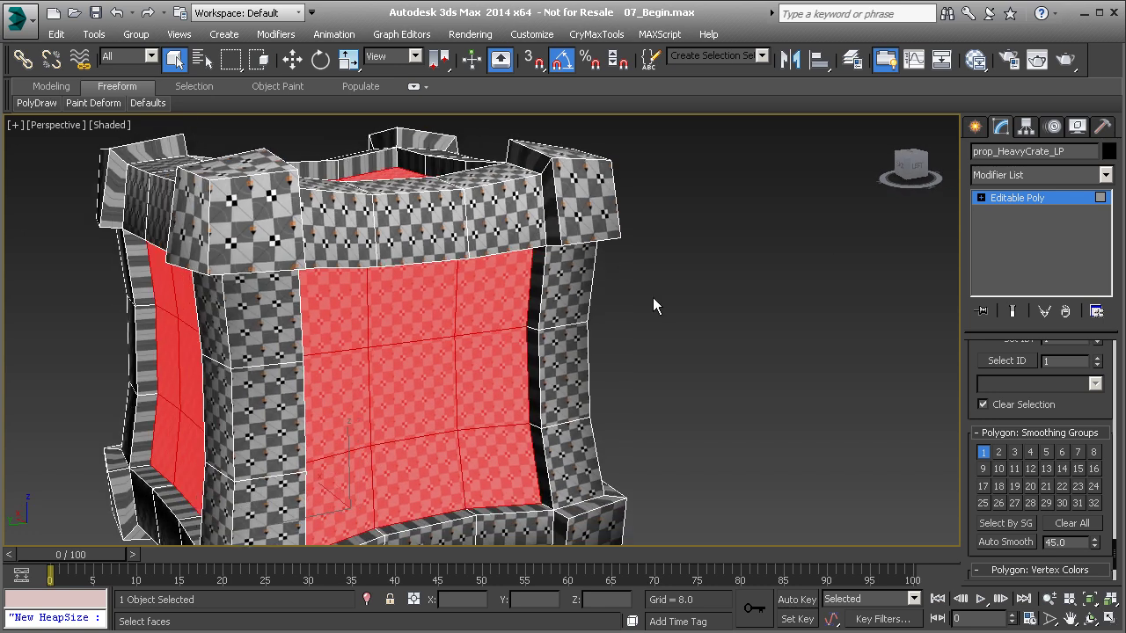
- Leave polygon editing, apply the Modeling_MAT material to the whole crate and deselect it
click(1010, 200)
click(700, 271)
scroll(629, 300, down, 5)
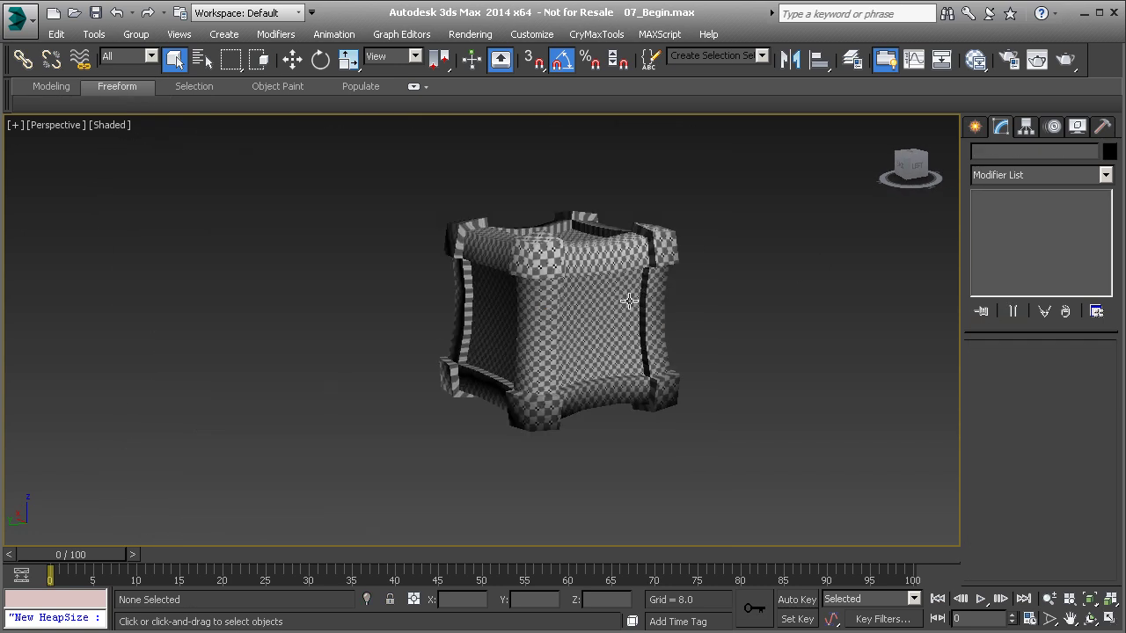
click(555, 261)
click(972, 64)
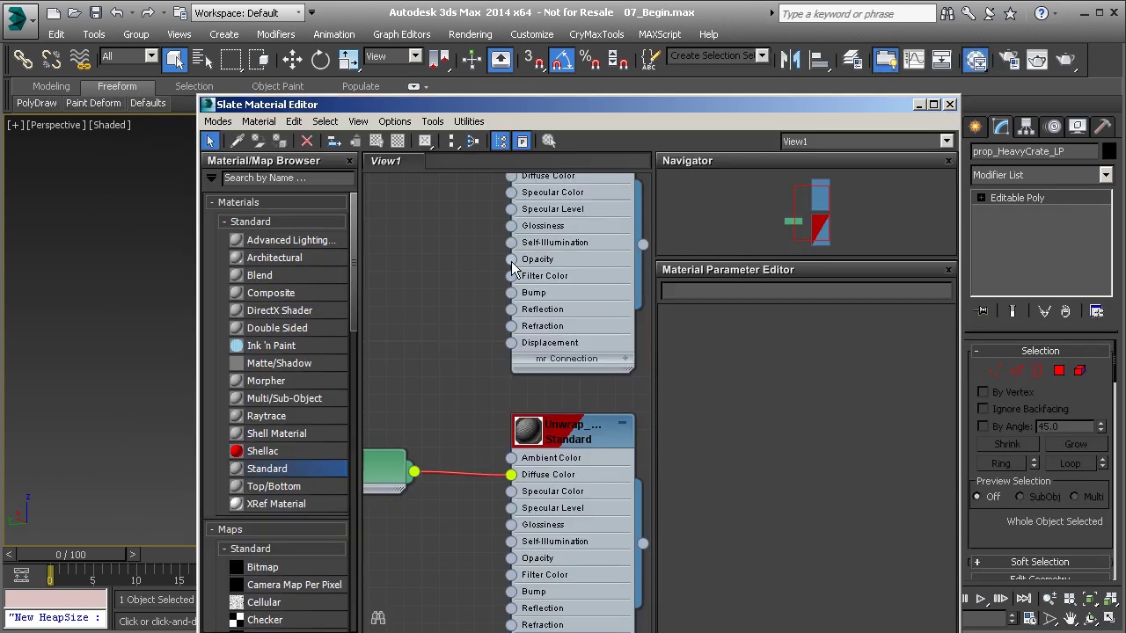
middle_drag(495, 261, 432, 384)
scroll(432, 384, down, 2)
middle_drag(478, 198, 481, 195)
double_click(497, 369)
click(950, 103)
click(903, 131)
- Inspect the crate's smooth shading and hard edges from several angles, including the underside
scroll(628, 297, up, 8)
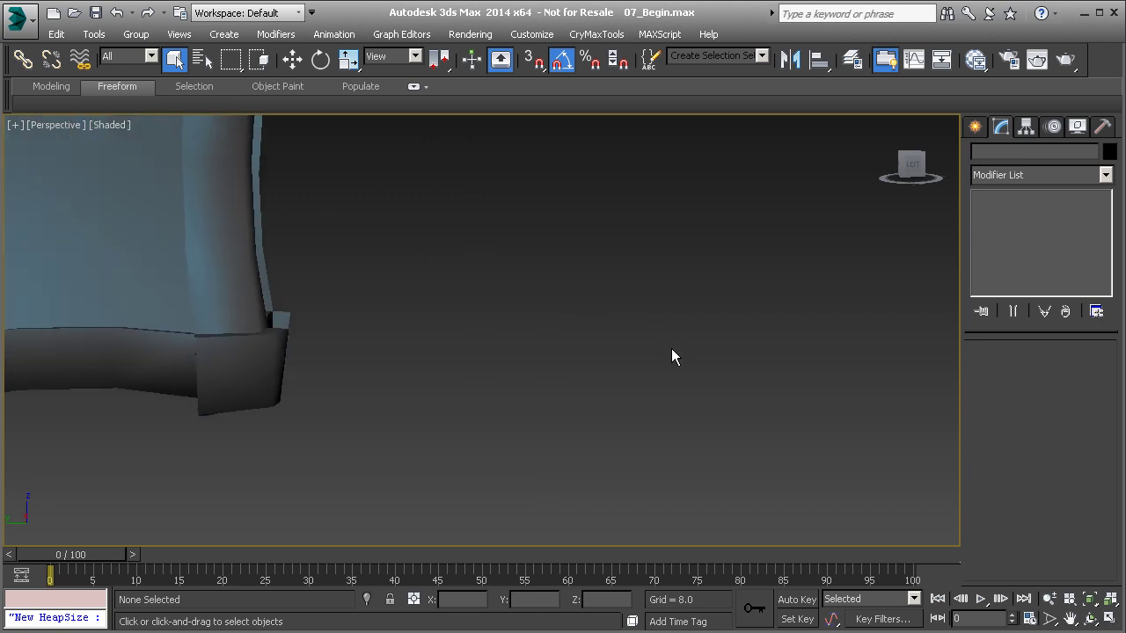
scroll(629, 333, down, 6)
scroll(672, 349, up, 5)
alt+middle_drag(671, 349, 785, 271)
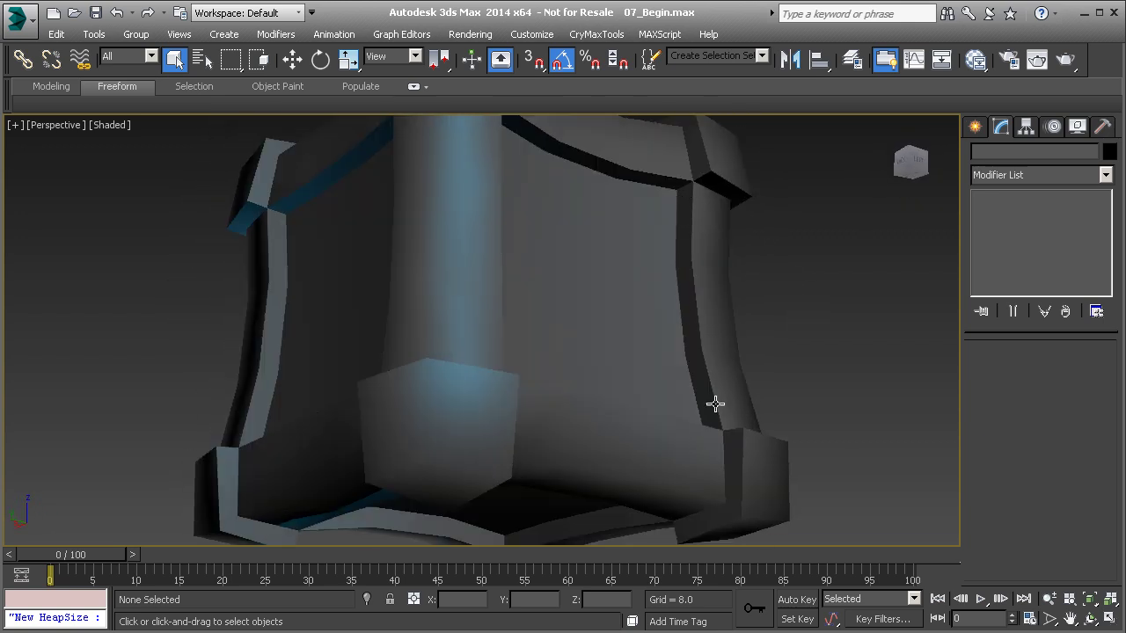
alt+middle_drag(715, 404, 661, 370)
alt+middle_drag(540, 372, 503, 340)
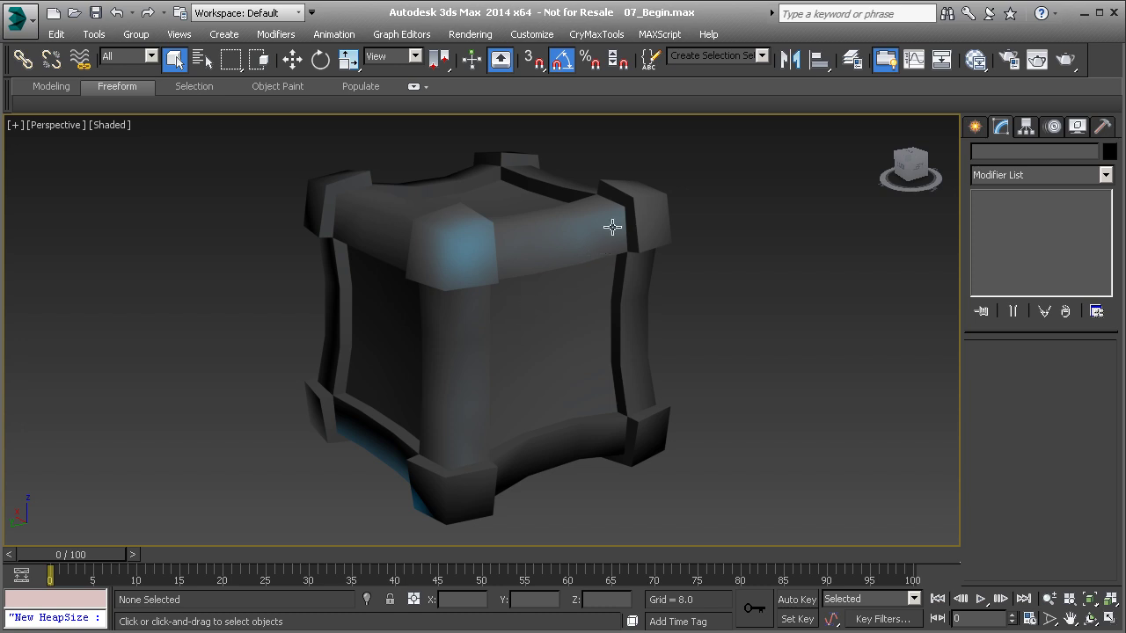
right_click(678, 189)
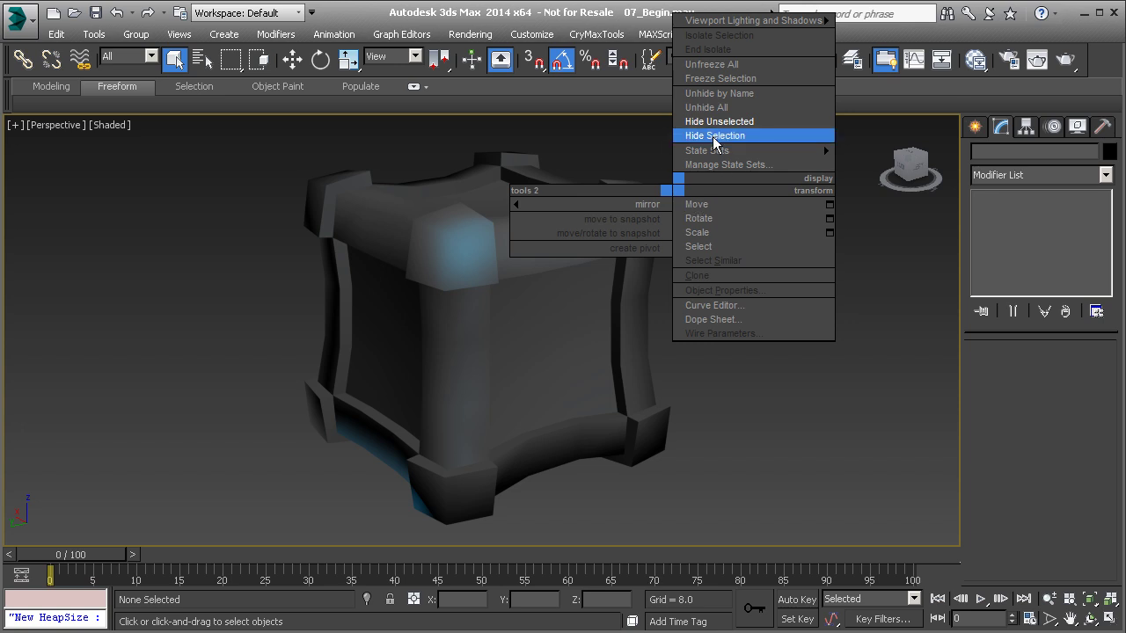
click(511, 289)
- Add an Unwrap UVW modifier to the crate and open its UV editor beside the model
click(496, 257)
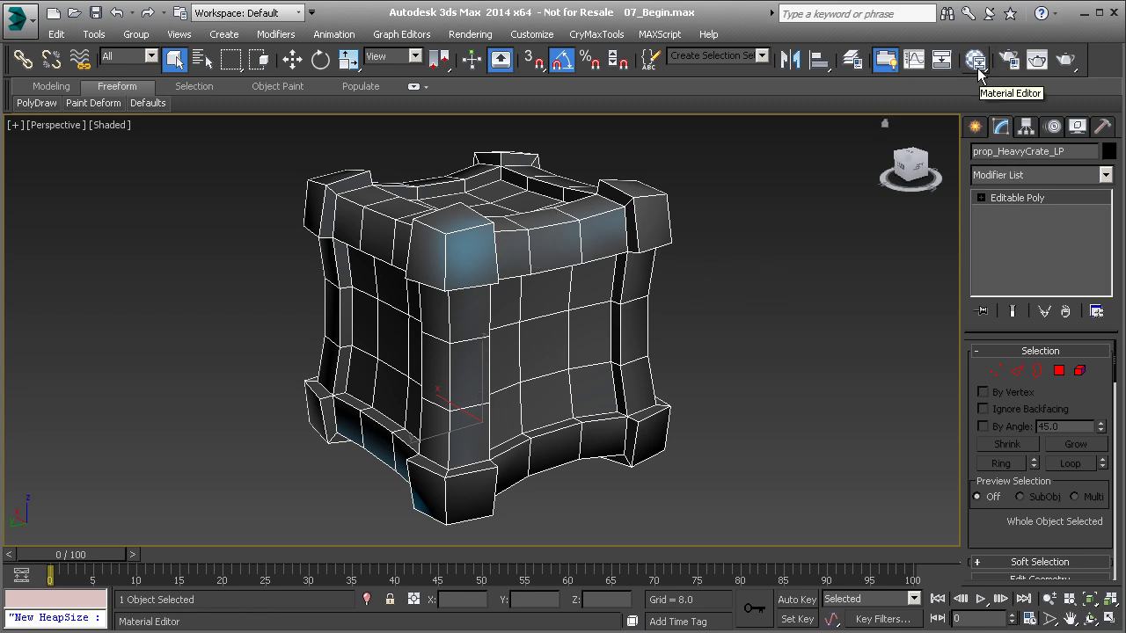
click(1105, 176)
drag(1106, 216, 1115, 577)
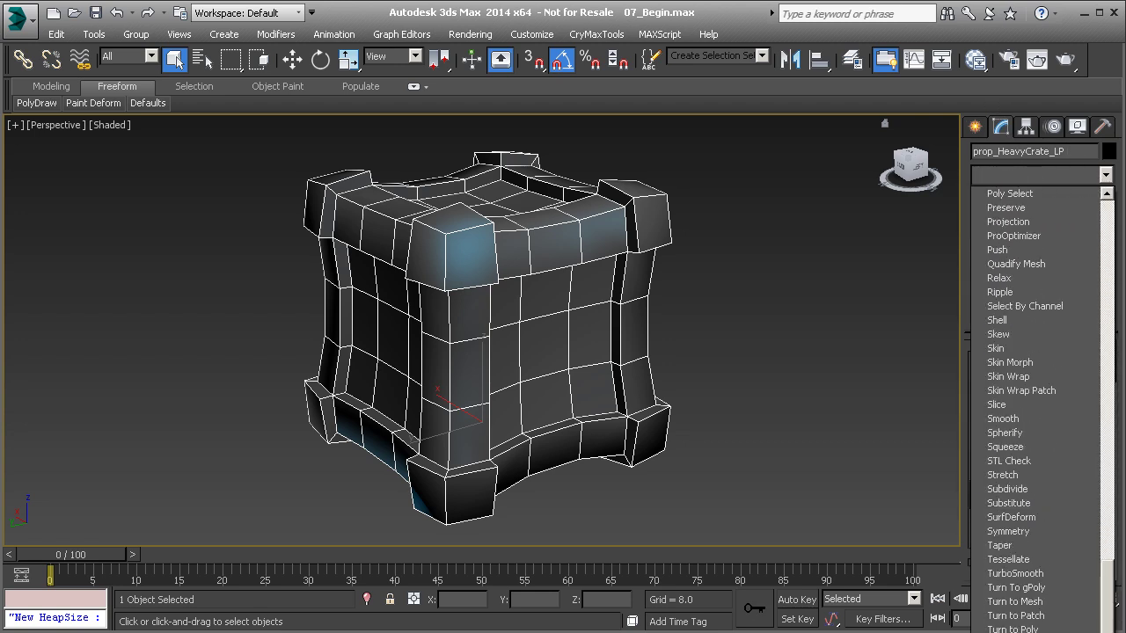
click(1021, 632)
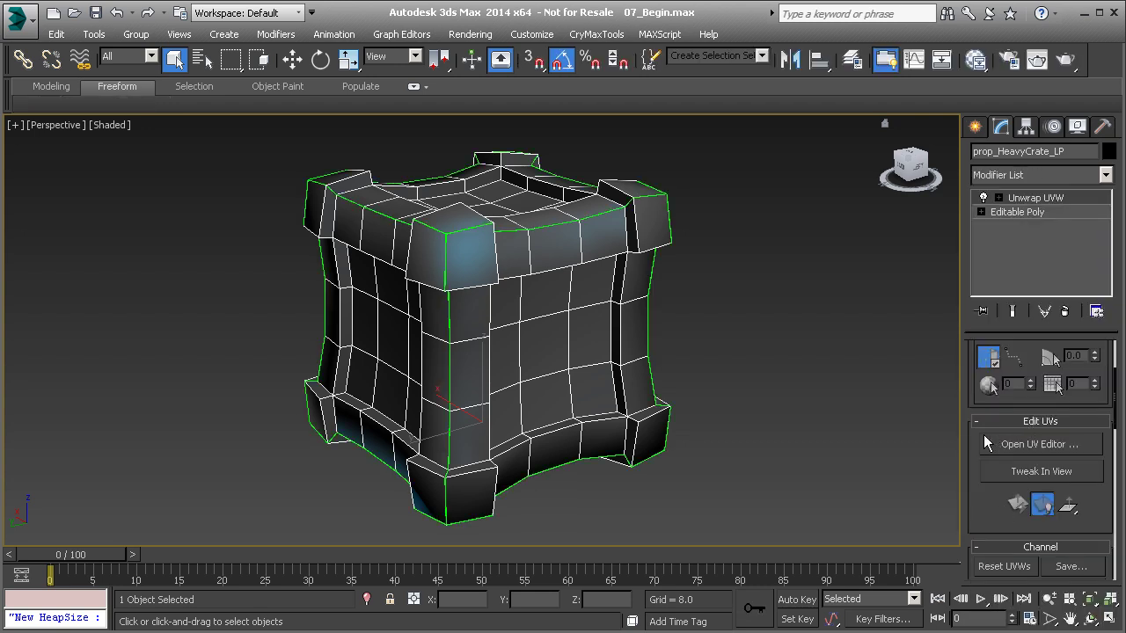
drag(968, 466, 973, 410)
click(1013, 388)
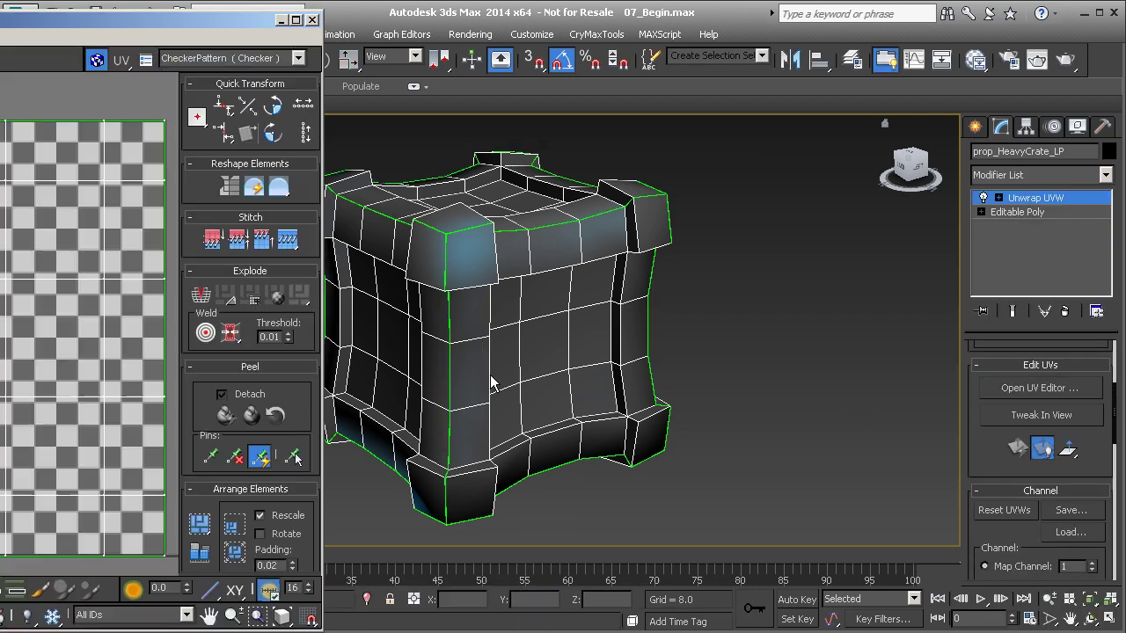
drag(31, 12, 335, 13)
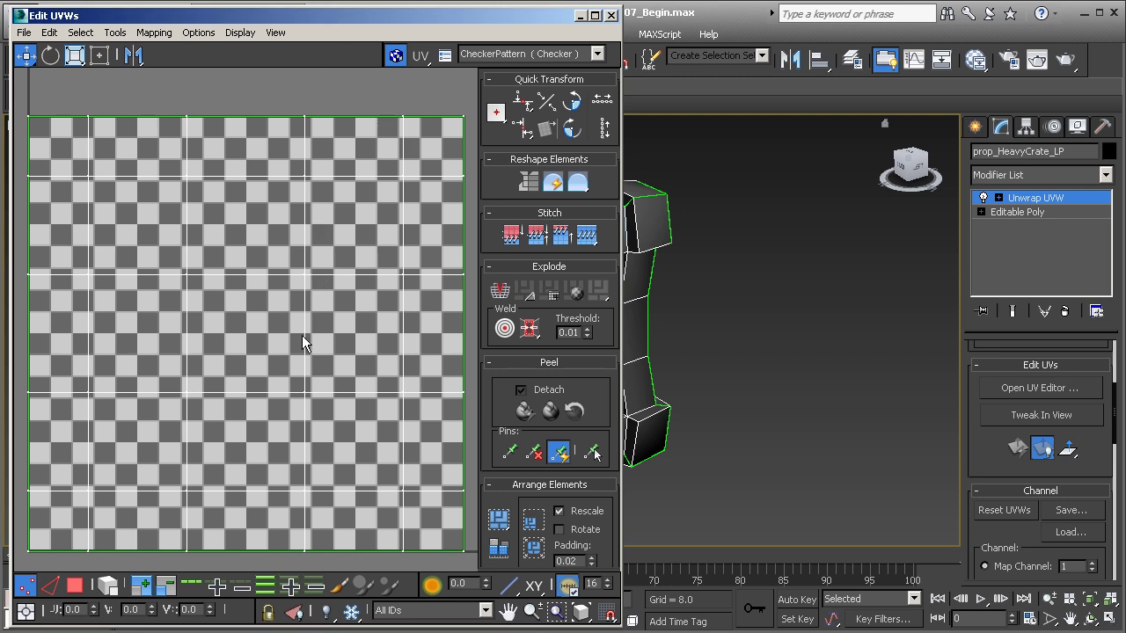
- Set the UV editor to select whole elements in polygon mode and hide the checker background
click(76, 586)
middle_drag(167, 404, 170, 397)
scroll(178, 363, down, 3)
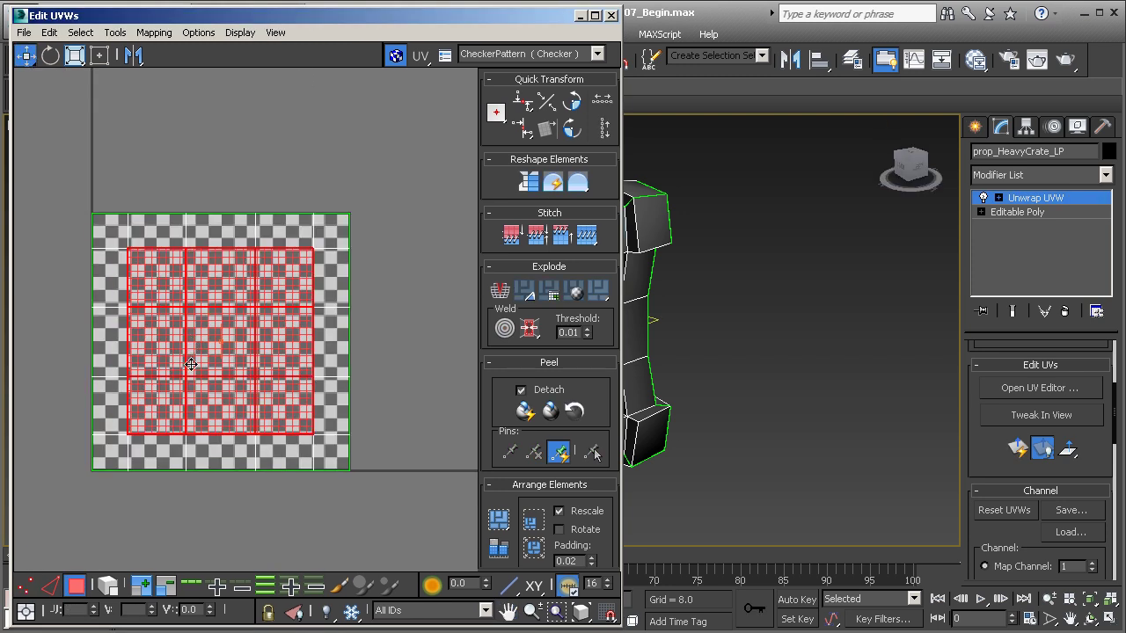
click(92, 305)
click(112, 293)
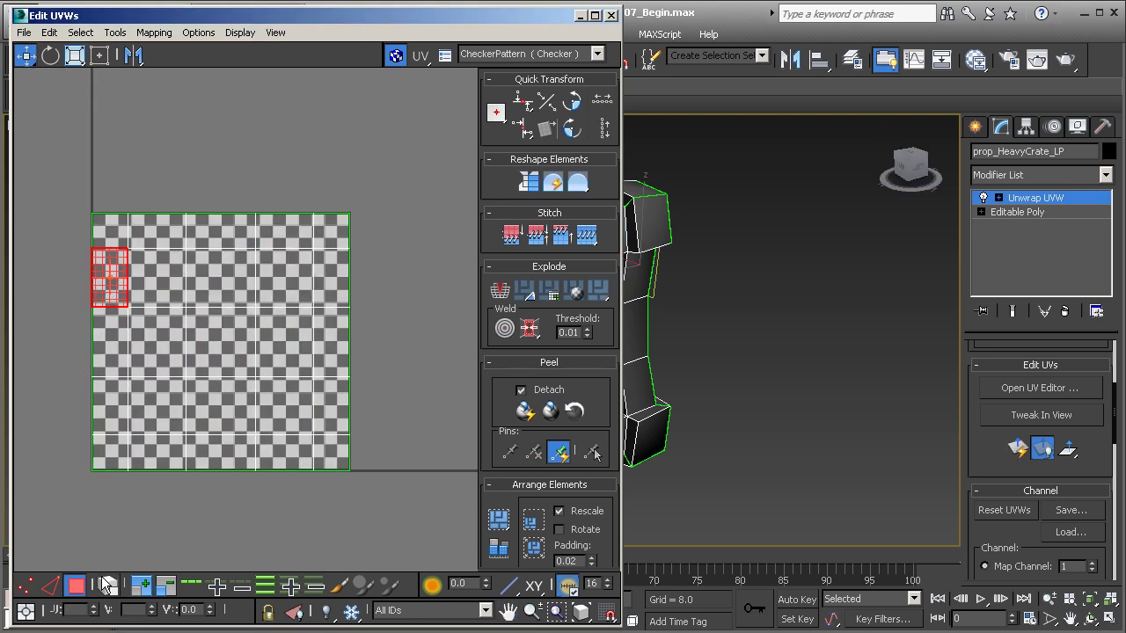
click(104, 539)
click(395, 58)
- Move the stacked square UV shells apart so that all six lie separately without overlapping
key(ctrl+a)
middle_drag(702, 287, 774, 335)
drag(196, 362, 212, 78)
drag(202, 325, 586, 259)
middle_drag(251, 350, 238, 358)
scroll(234, 362, down, 2)
drag(233, 362, 329, 475)
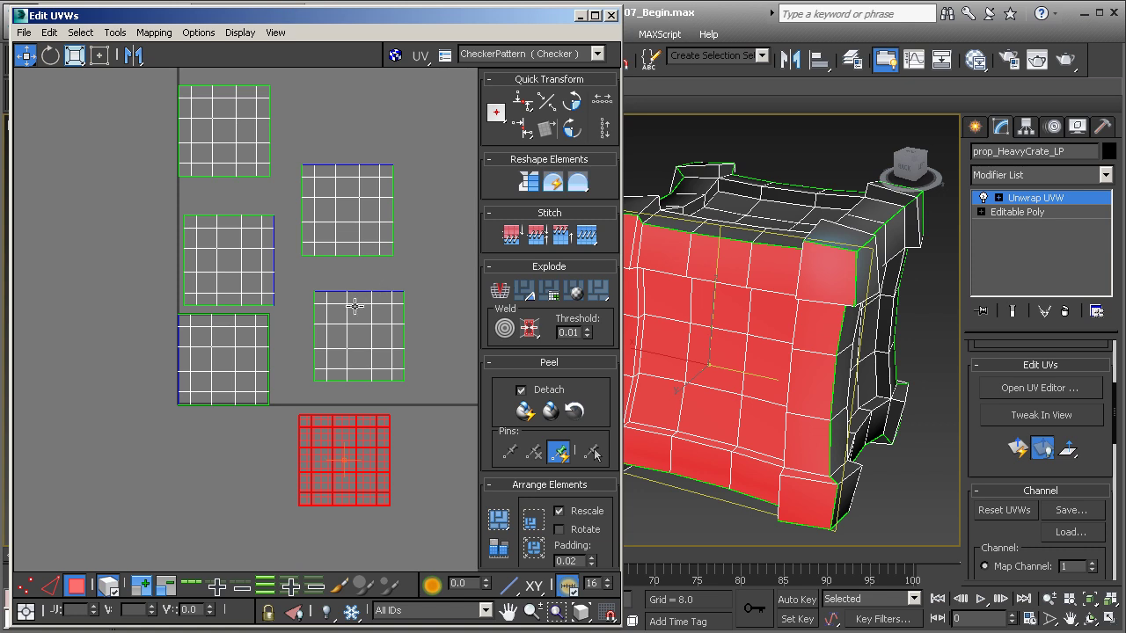
alt+middle_drag(811, 273, 837, 353)
- Select all six UV shells and relax them by polygon angles with 100 iterations and amount 0.1
mouse_move(100, 124)
mouse_down()
mouse_move(178, 364)
mouse_move(475, 523)
mouse_up()
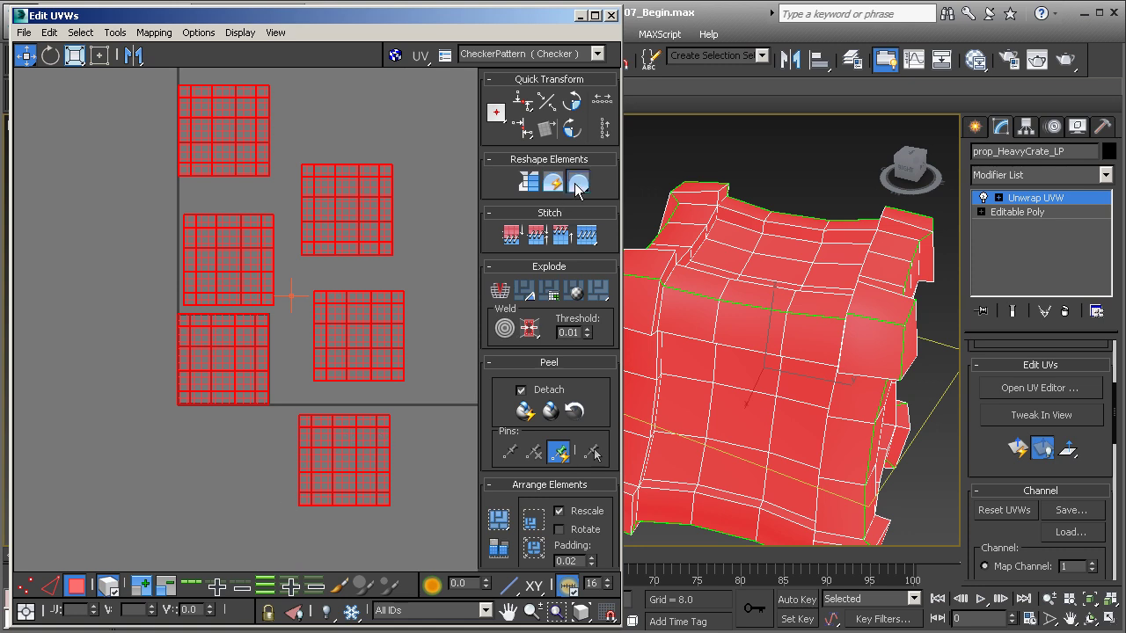
click(578, 185)
click(148, 79)
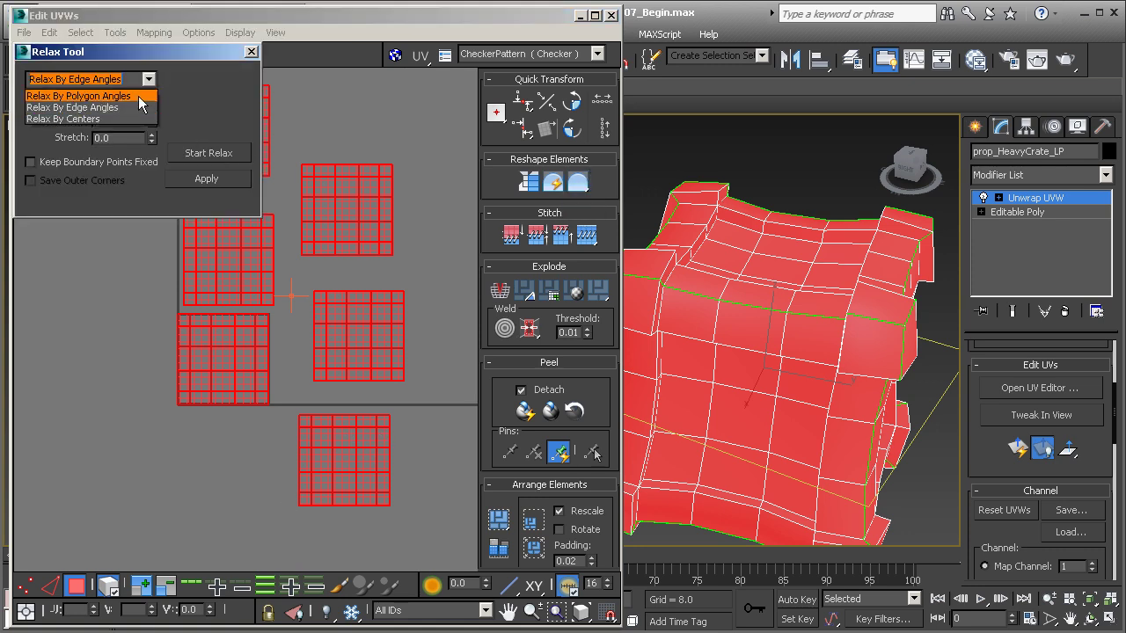
click(136, 98)
click(197, 154)
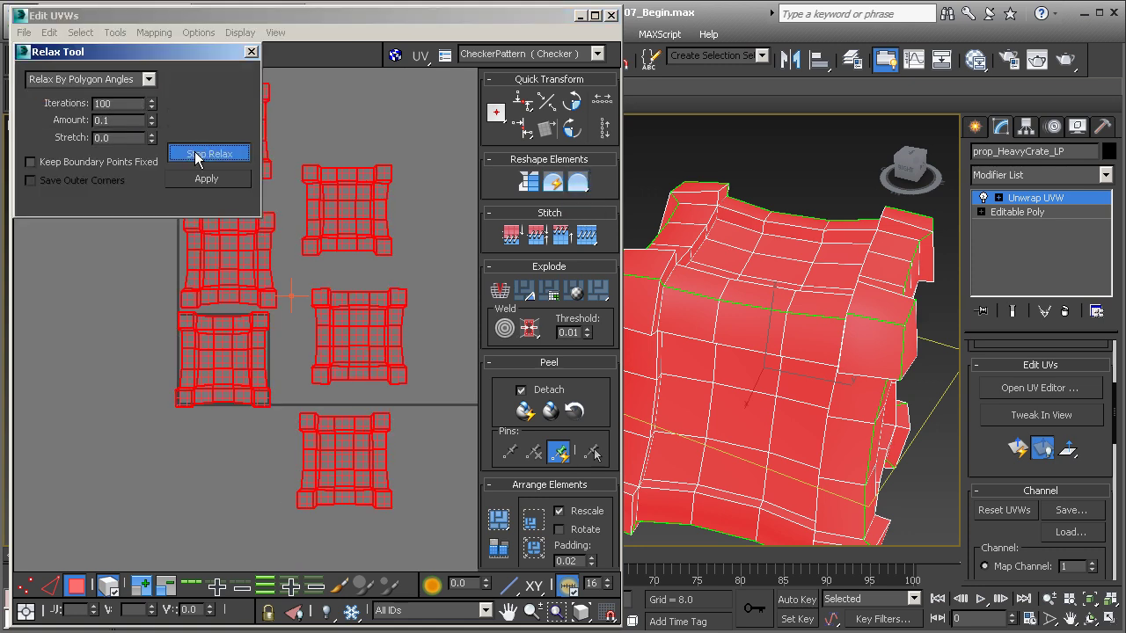
click(198, 155)
click(251, 51)
- Pack all the relaxed UV shells into the UV square with rescaling on and 0.02 padding
click(284, 128)
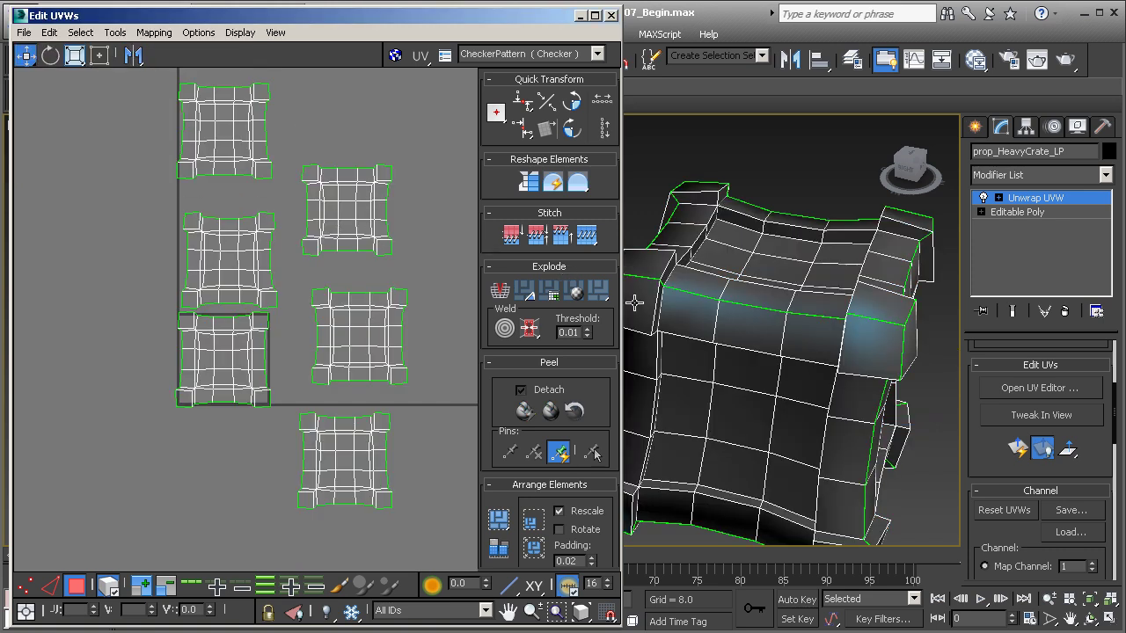
middle_drag(335, 321, 266, 334)
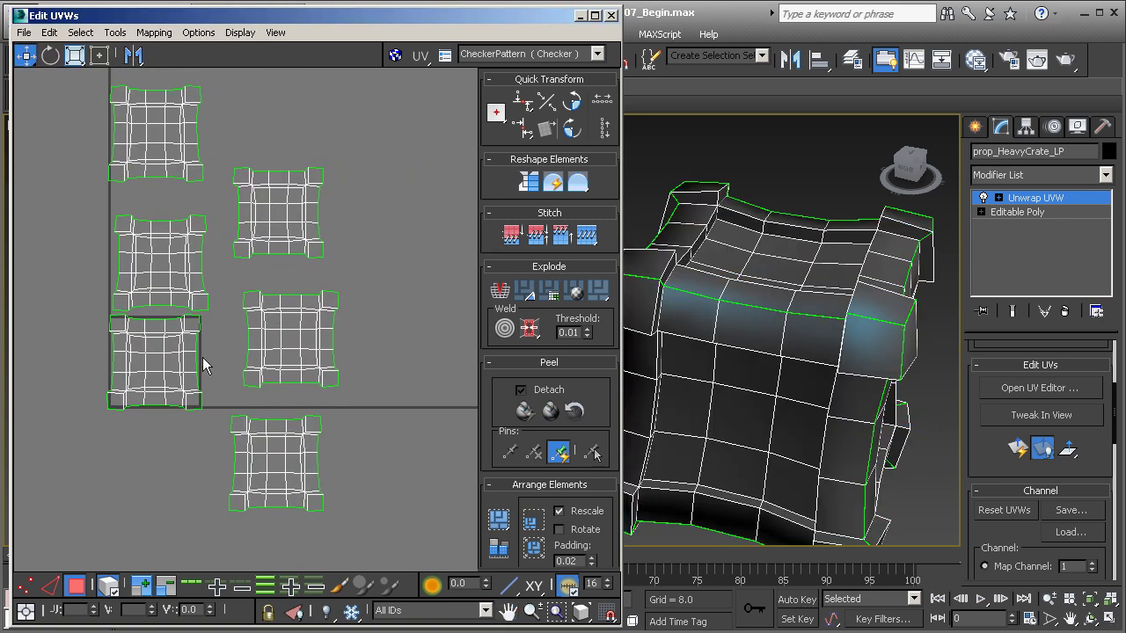
drag(358, 528, 358, 528)
click(499, 520)
click(270, 368)
scroll(200, 365, up, 4)
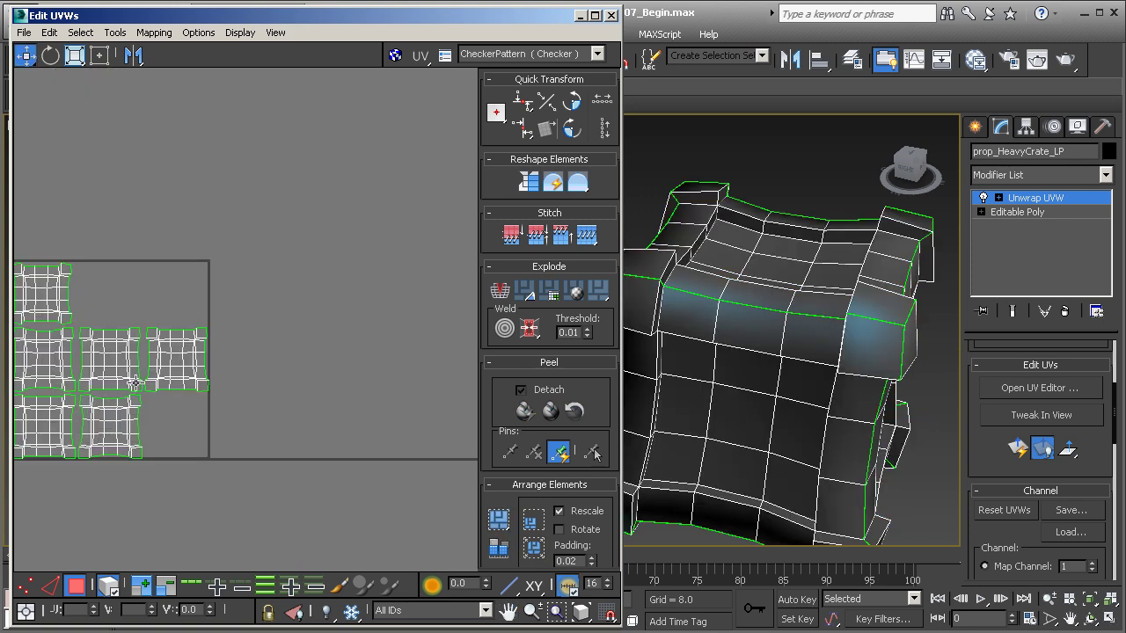
- Close the UV editor, apply the Unwrap_MAT checker material to the crate and inspect the texture mapping
click(612, 16)
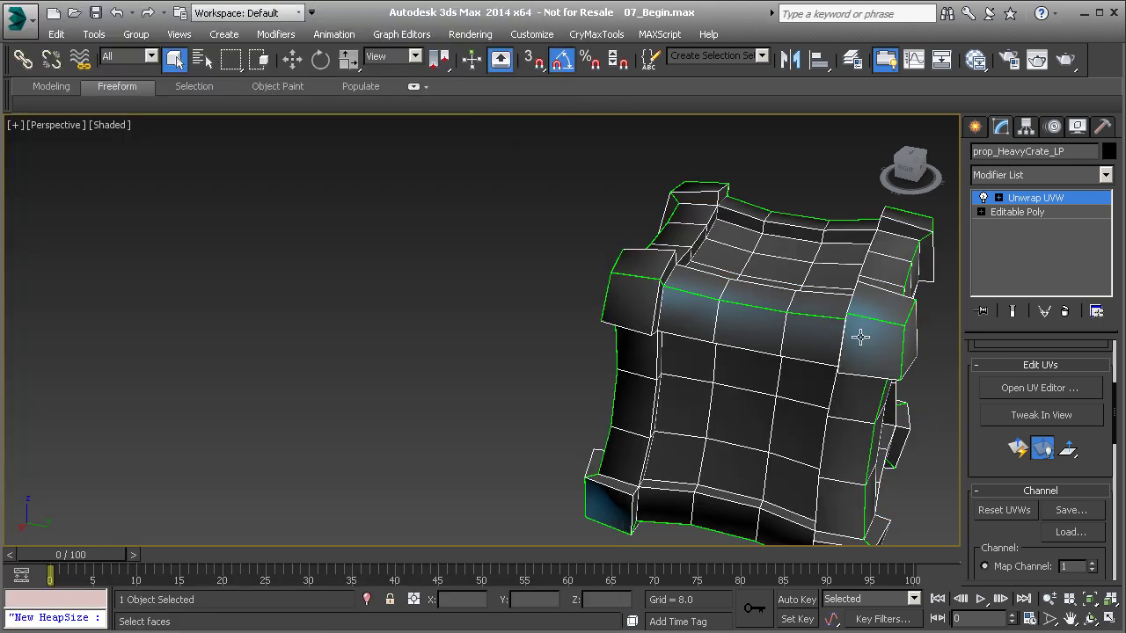
alt+middle_drag(869, 337, 752, 304)
click(975, 60)
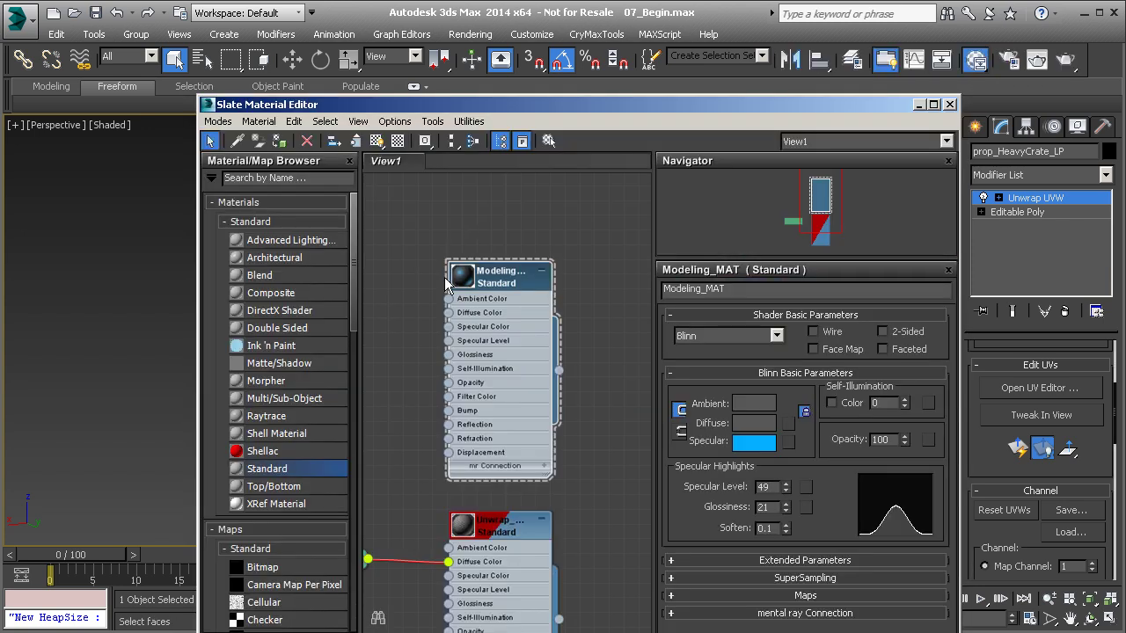
middle_drag(512, 472, 519, 290)
double_click(493, 386)
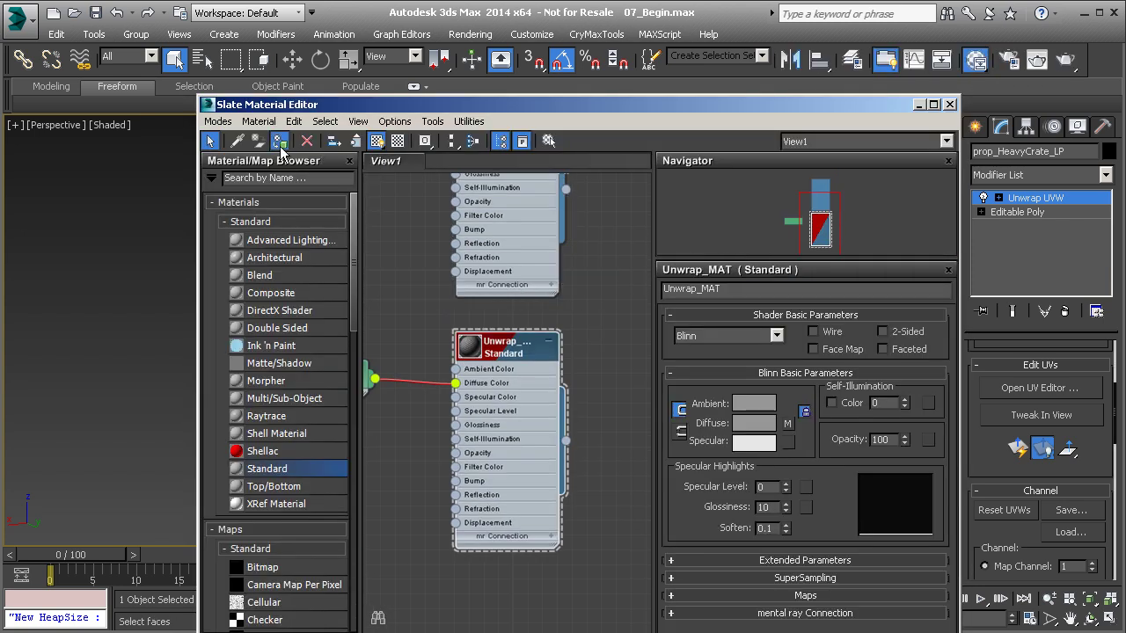
click(950, 104)
alt+middle_drag(548, 246, 673, 342)
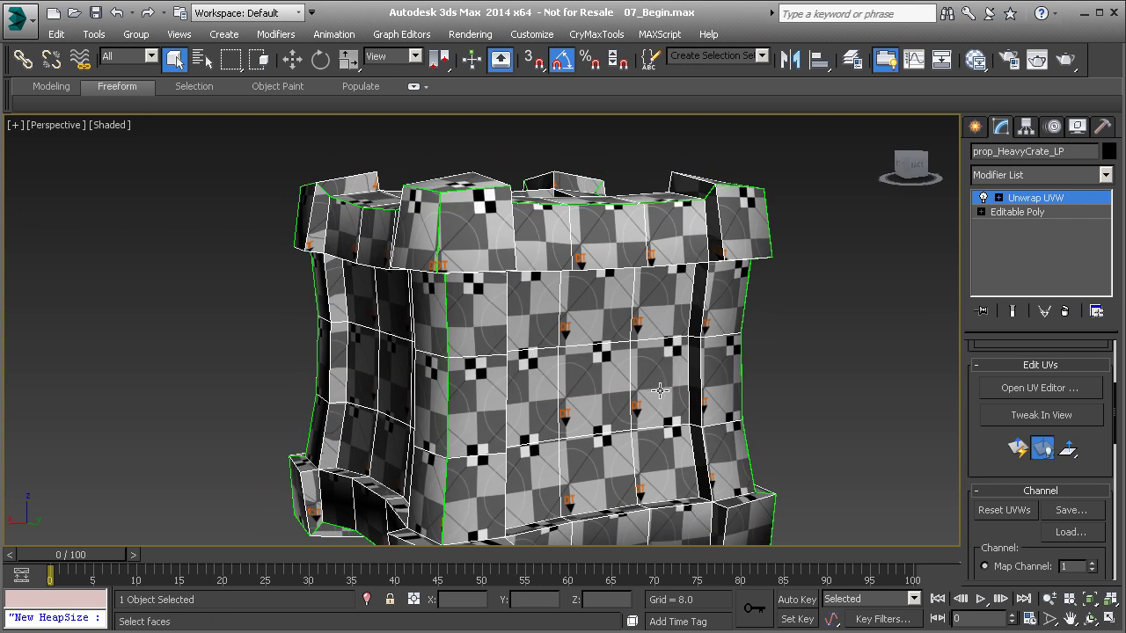
middle_drag(647, 374, 606, 355)
scroll(605, 354, down, 2)
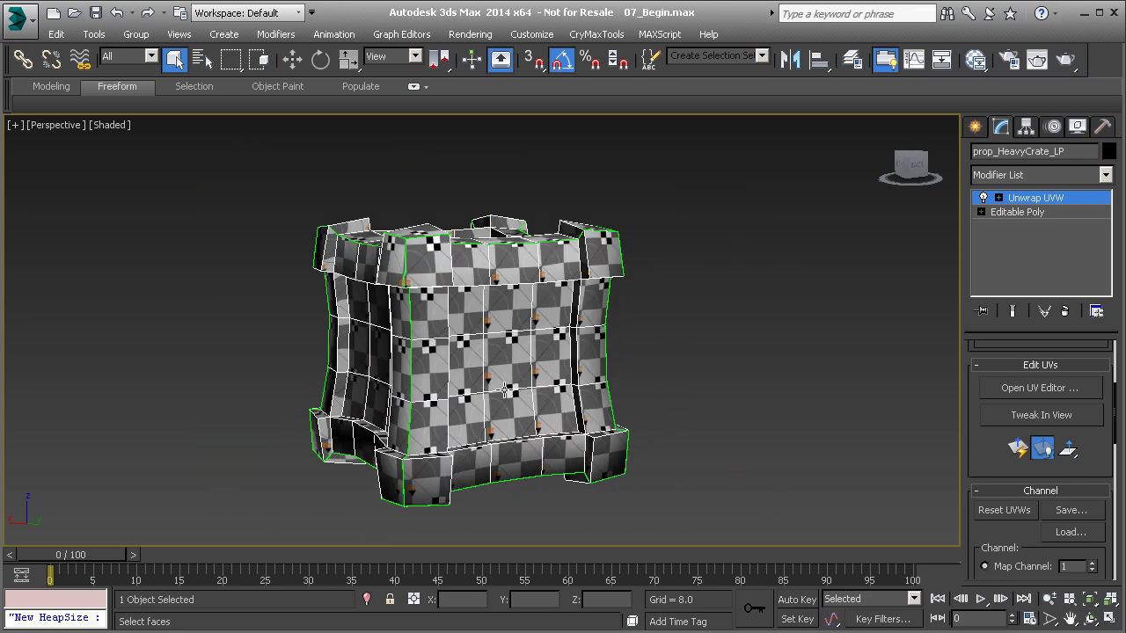
- Assign the Modeling_MAT material to the crate in place of the checker material and close the material editor
alt+middle_drag(488, 370, 521, 366)
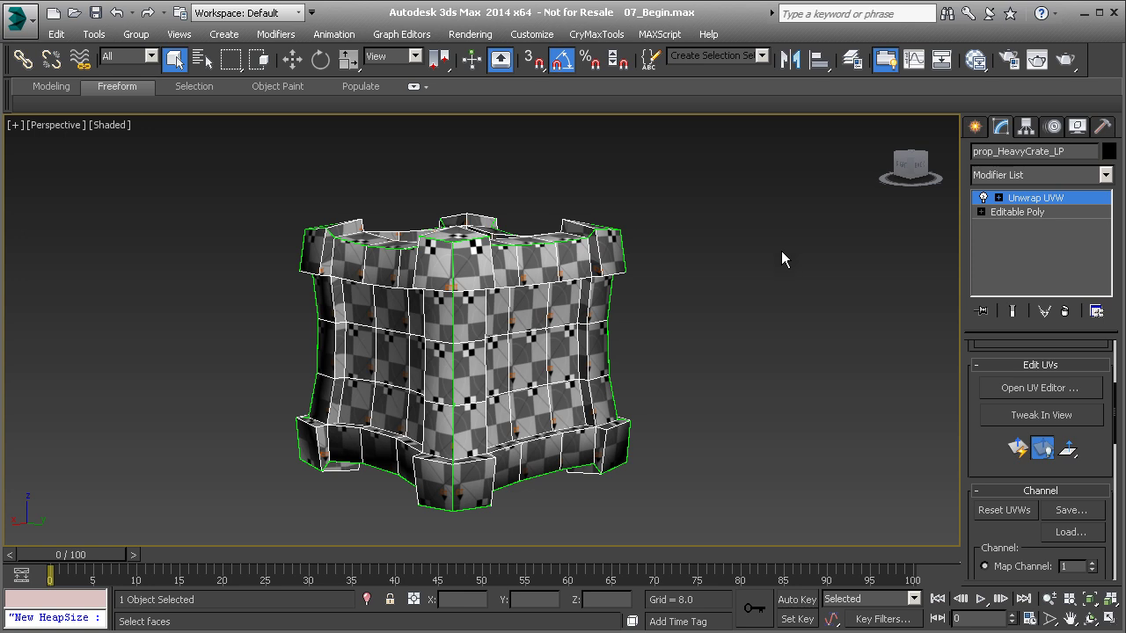
middle_drag(540, 338, 552, 318)
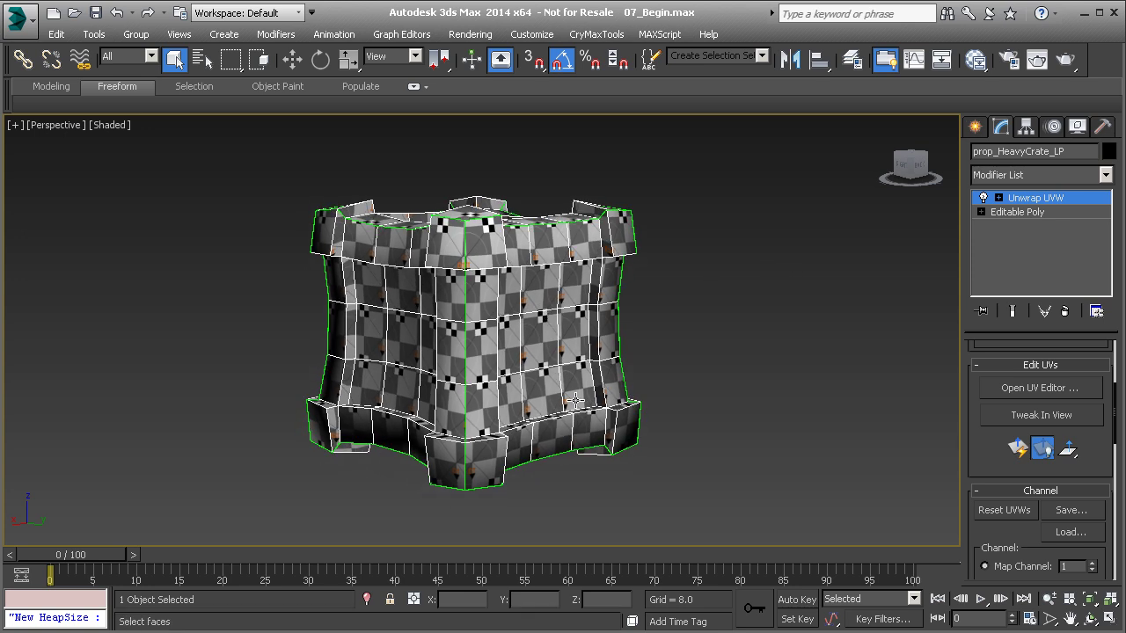
right_click(703, 241)
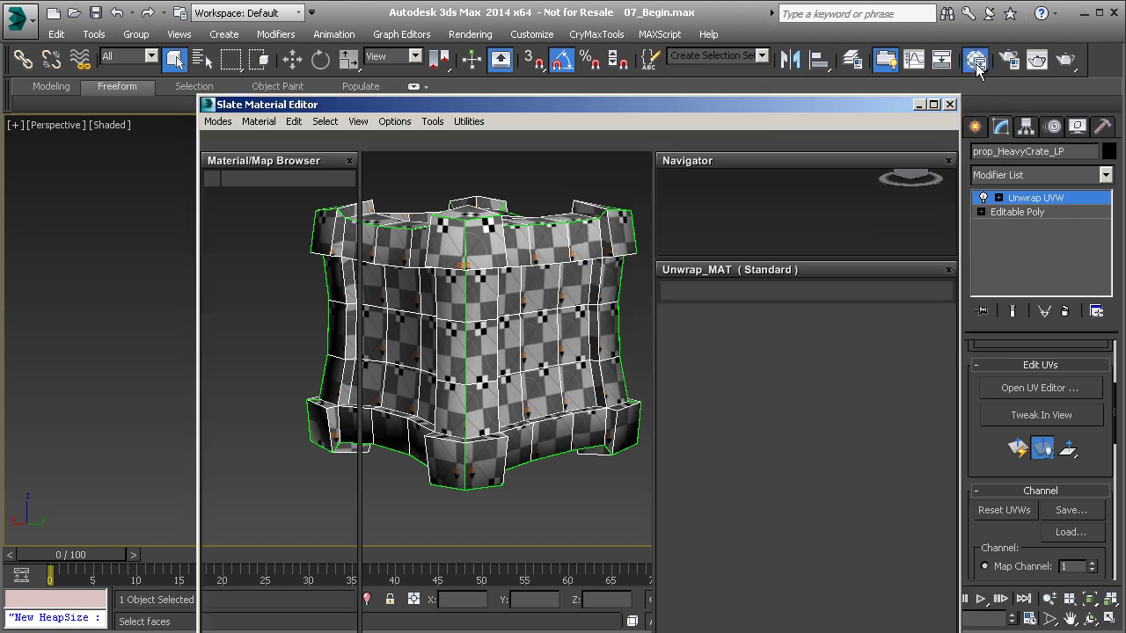
click(975, 59)
middle_drag(446, 290, 448, 439)
middle_drag(495, 250, 510, 276)
double_click(515, 383)
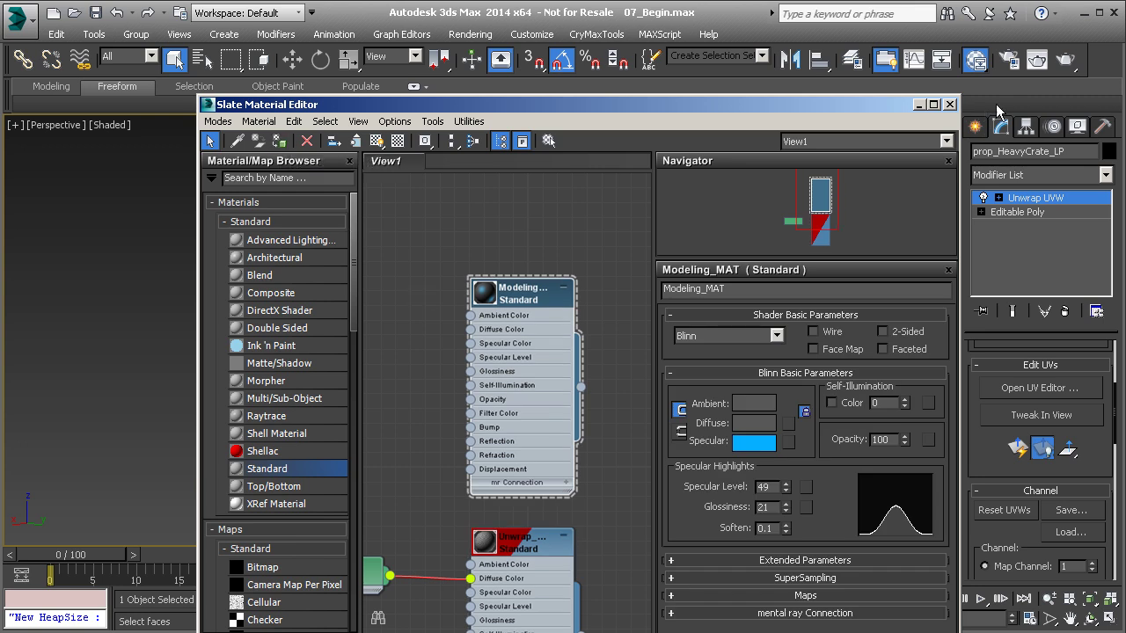
click(949, 104)
- Unhide all objects in the scene without unhiding the layers
right_click(751, 280)
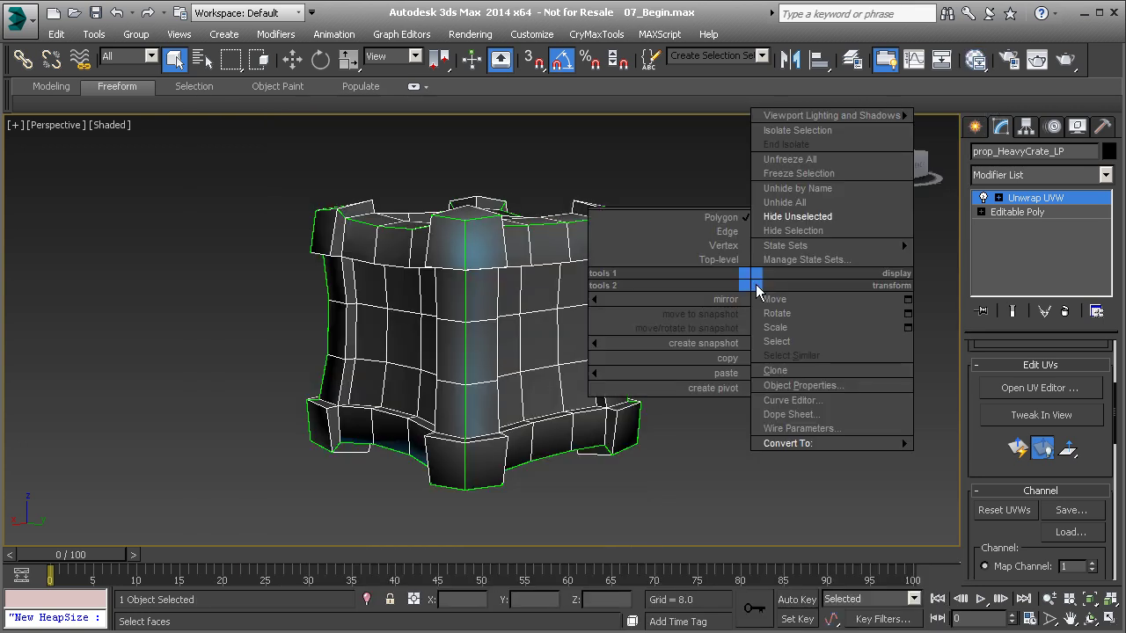
click(802, 208)
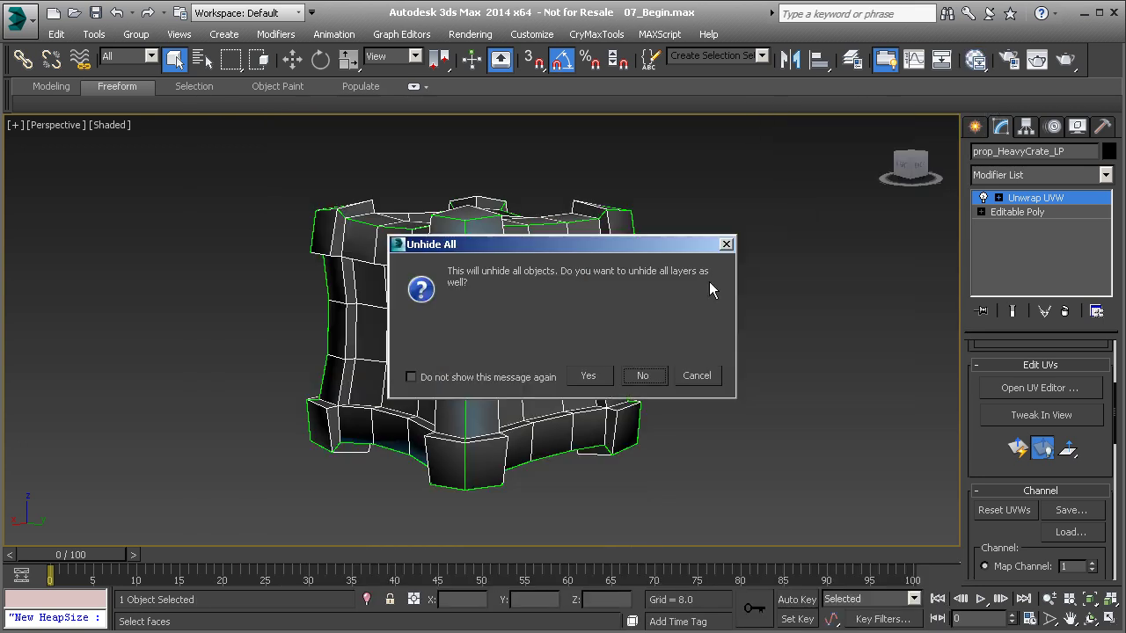
click(643, 376)
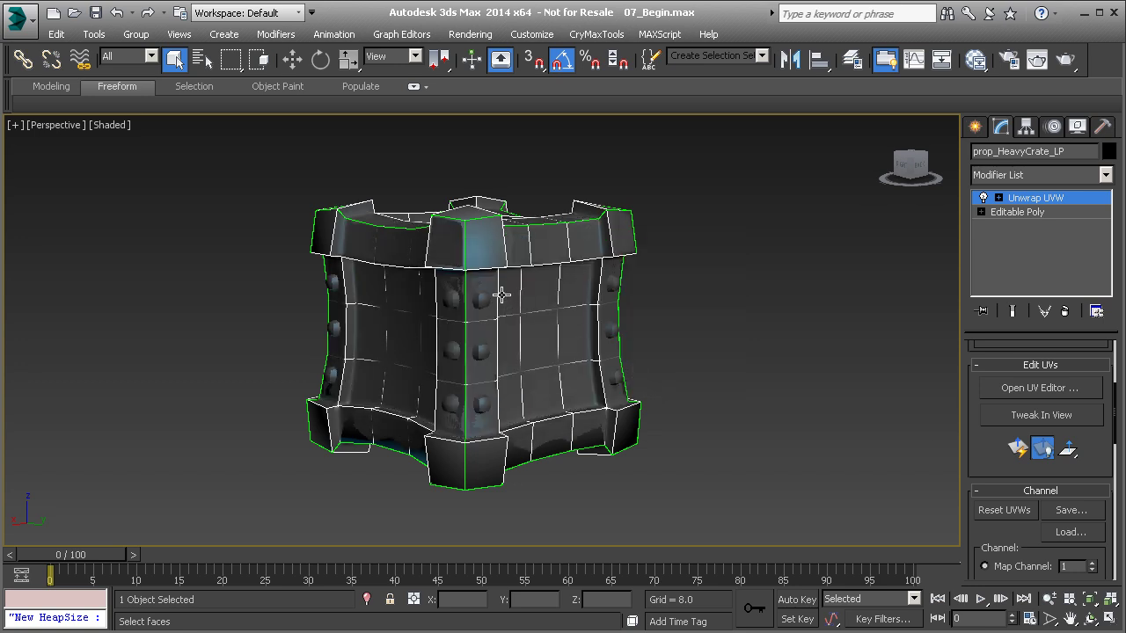
- Convert the unwrapped low-poly crate to an Editable Poly
right_click(550, 264)
mouse_move(686, 417)
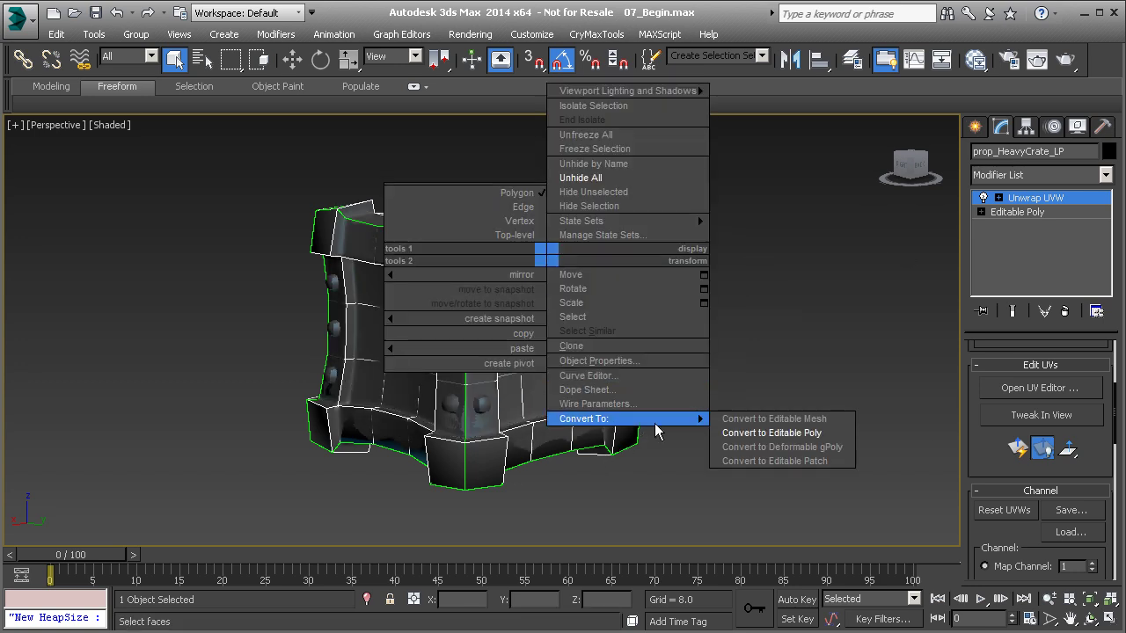
click(730, 433)
scroll(475, 273, up, 4)
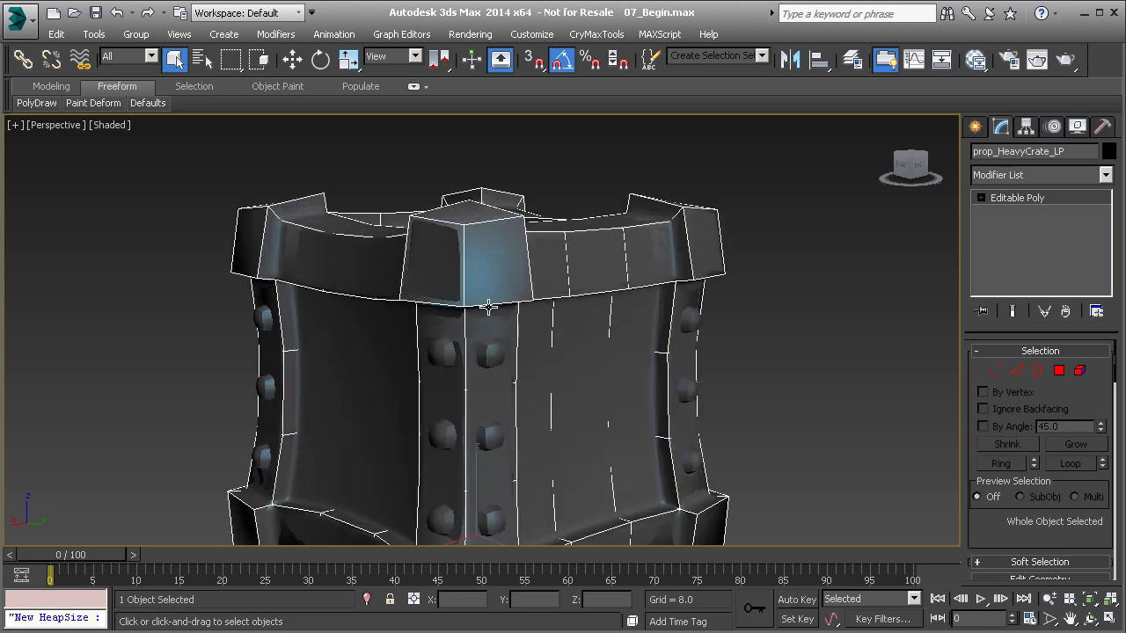
middle_drag(488, 298, 467, 267)
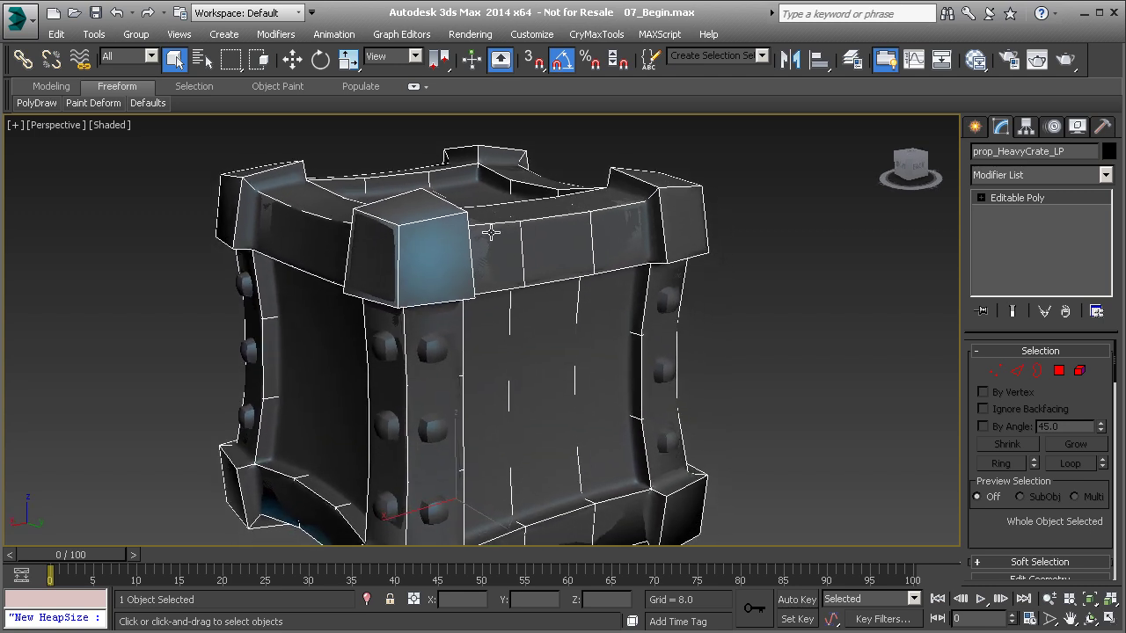
- Open Render To Texture, enable projection mapping for the low-poly crate and add CrateStuds_HP and prop_HeavyCrate_HP as projection targets
key(0)
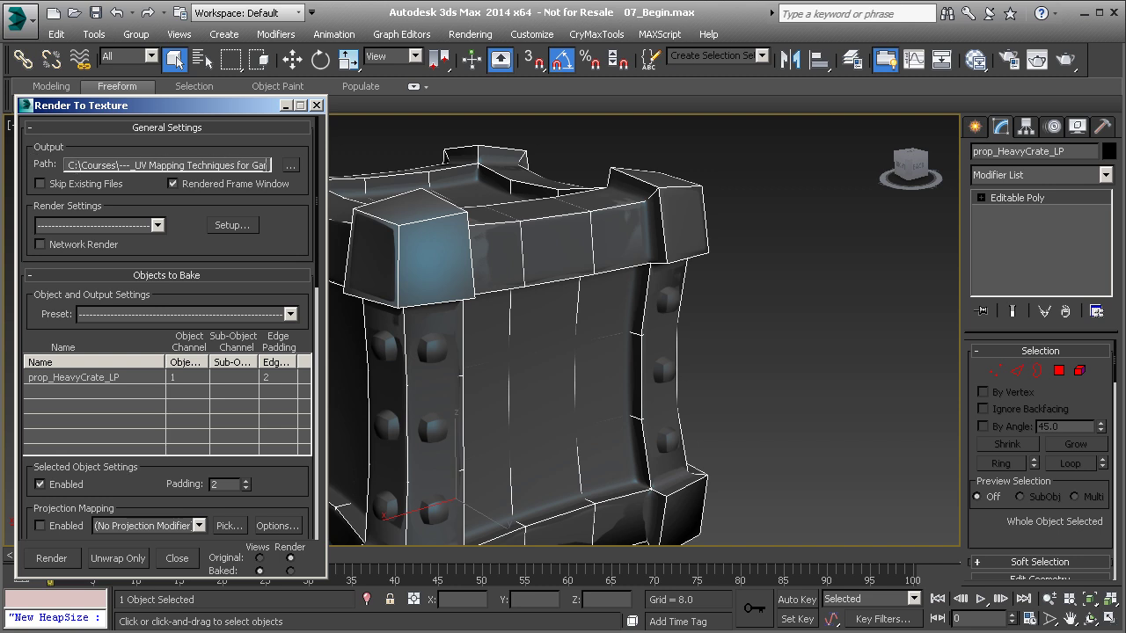
drag(273, 256, 286, 130)
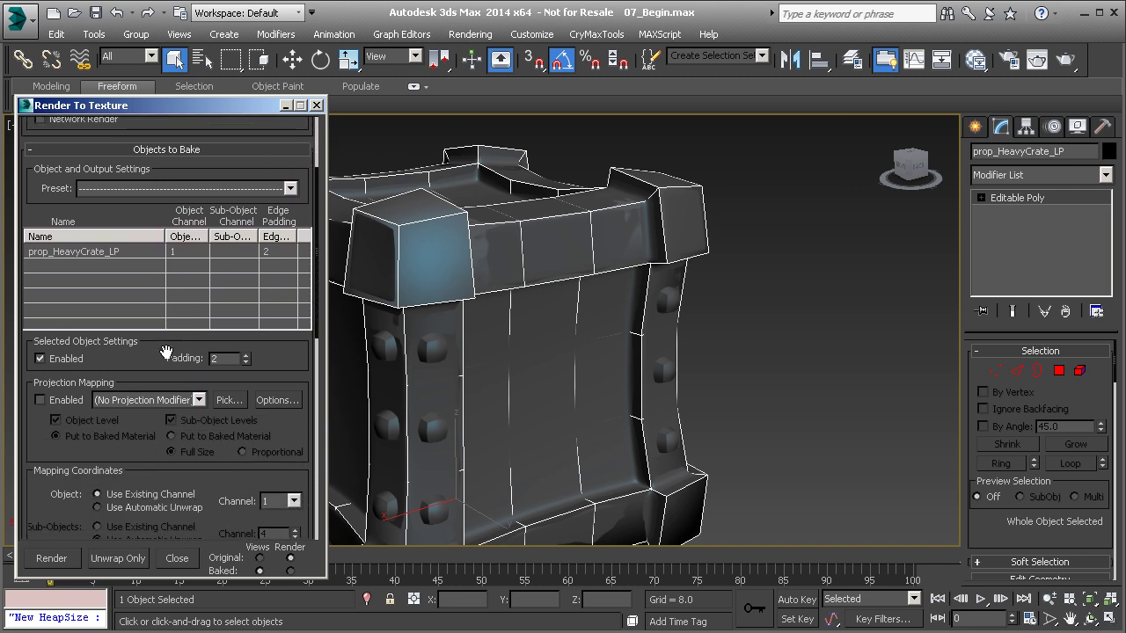
drag(164, 349, 173, 249)
click(40, 291)
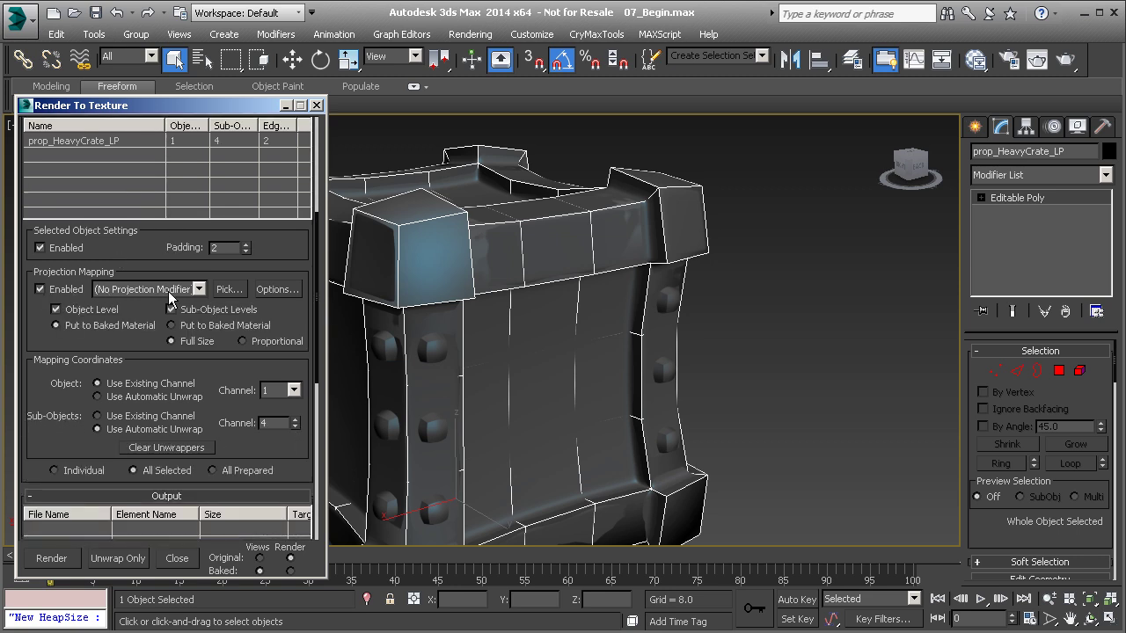
click(229, 289)
click(84, 123)
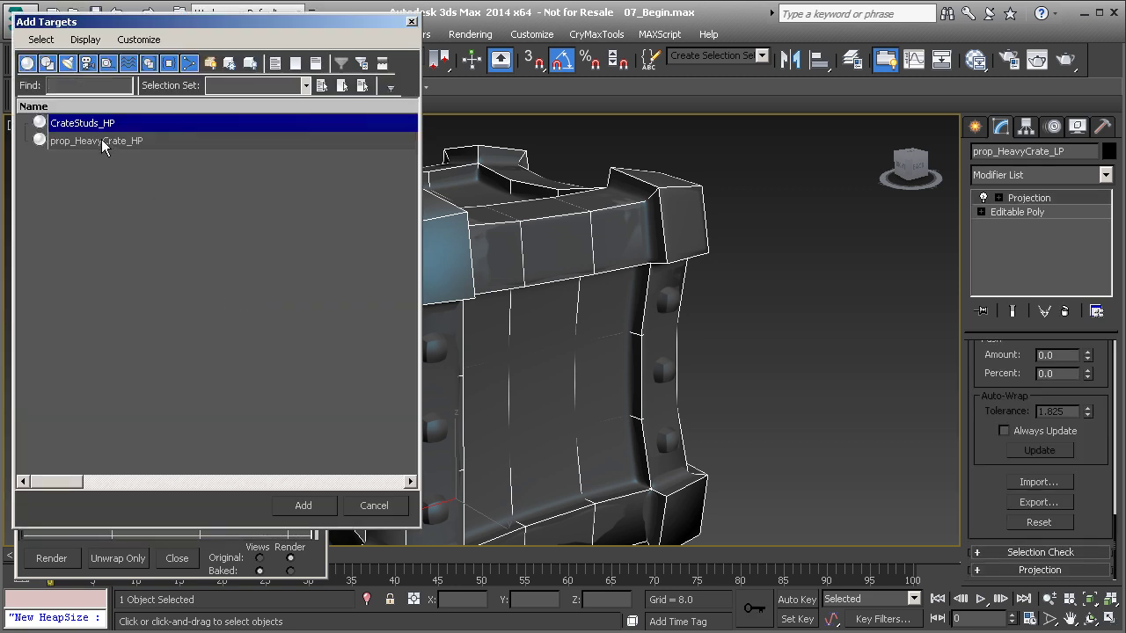
shift+click(102, 142)
click(307, 506)
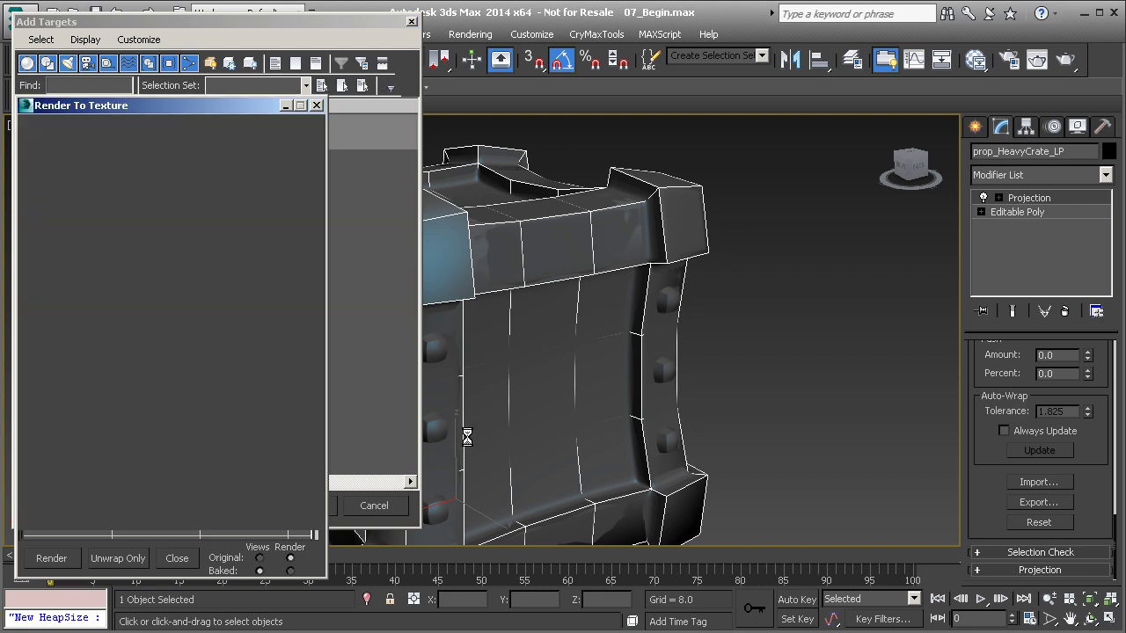
- Reset the projection cage and display it shaded and point to point
click(1031, 523)
alt+middle_drag(500, 344, 710, 360)
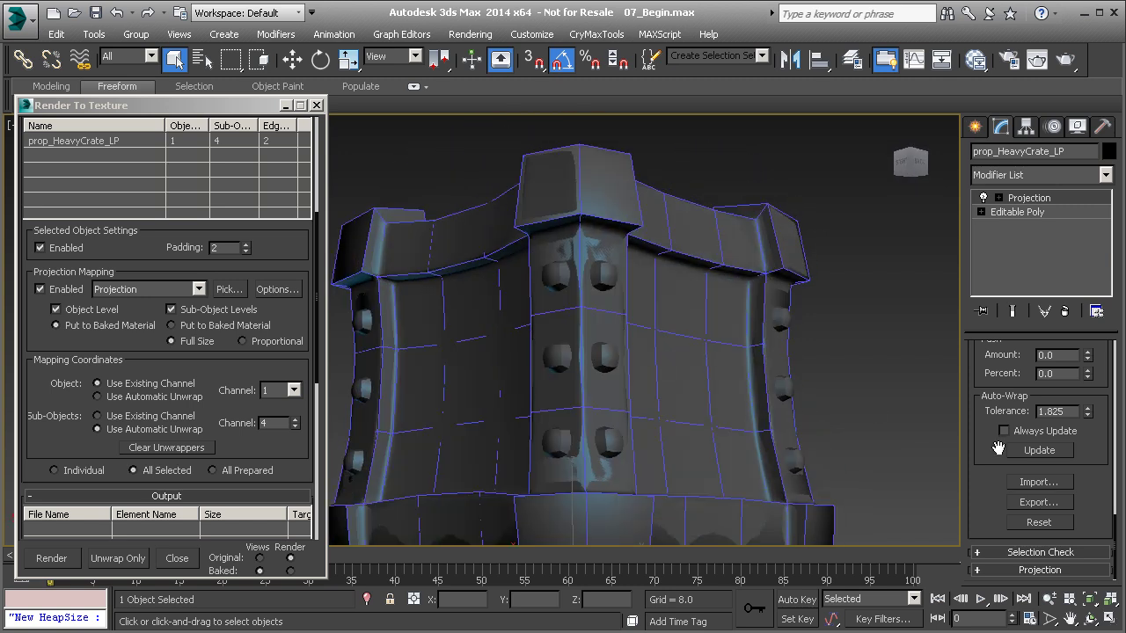
drag(983, 438, 983, 446)
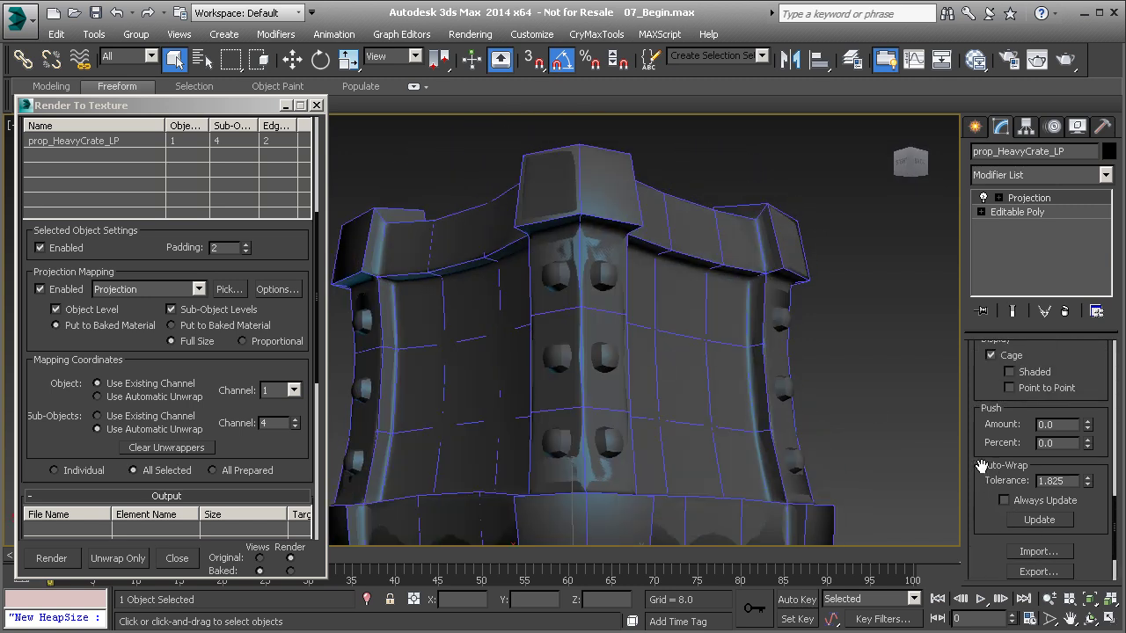
scroll(985, 405, up, 3)
click(1009, 398)
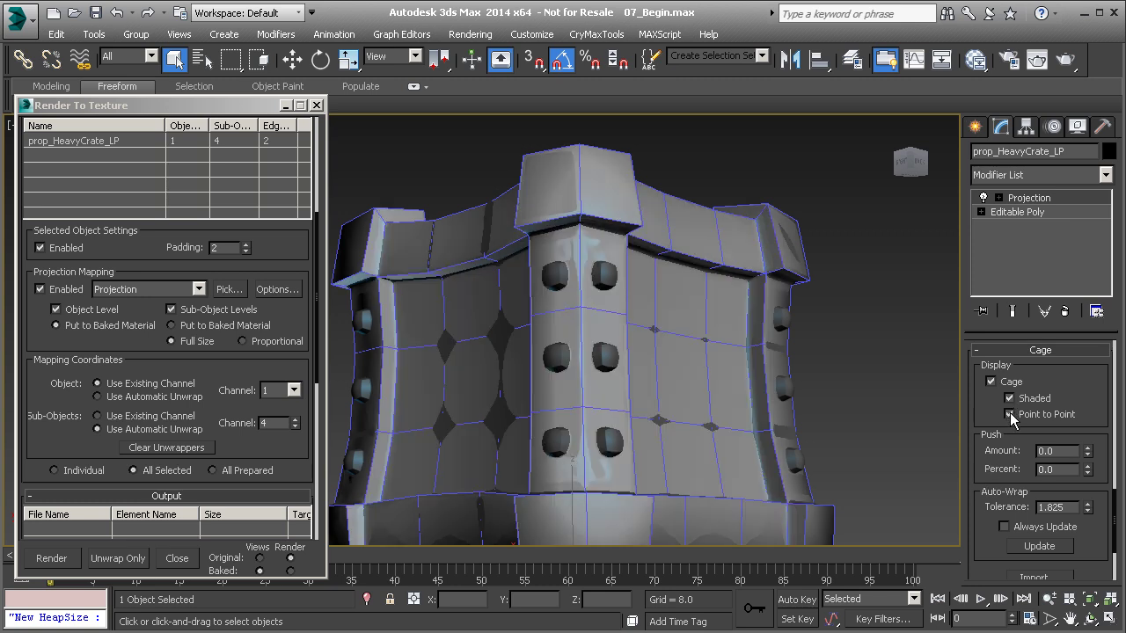
- Push the projection cage outward by 7.9 and check that it encloses the high-poly crate and its studs
alt+middle_drag(679, 376, 664, 343)
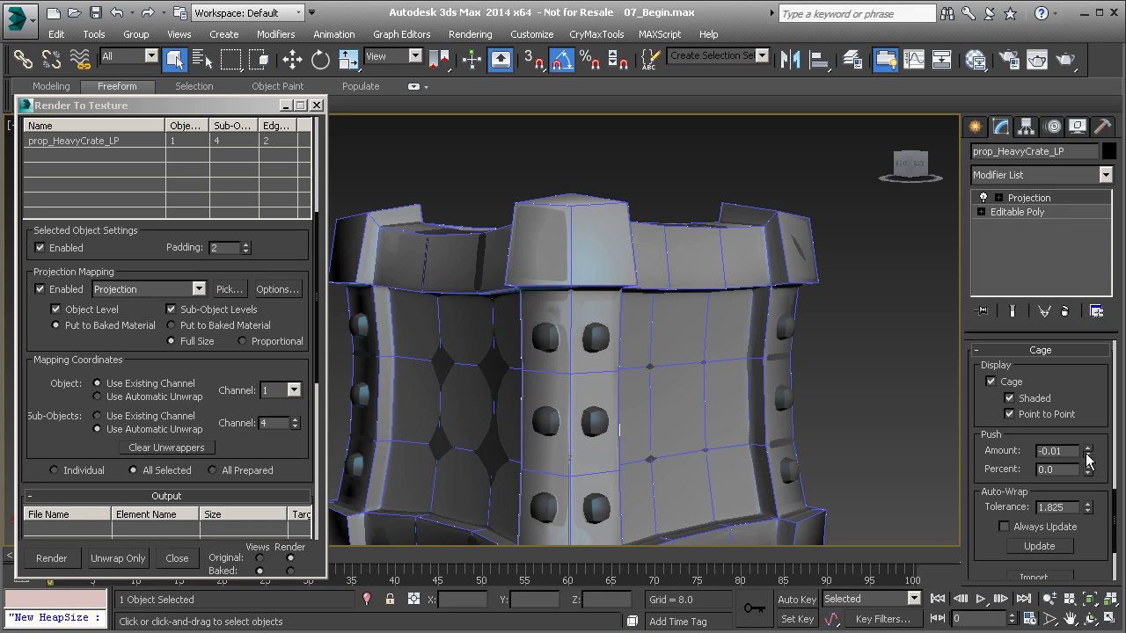
drag(1089, 459, 1100, 5)
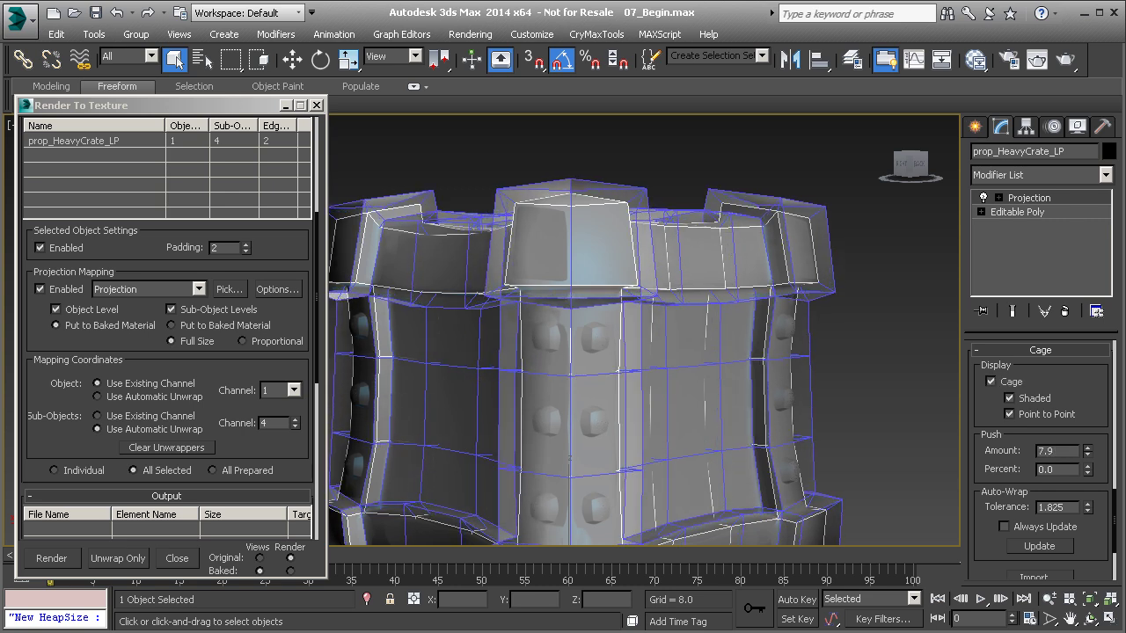
alt+middle_drag(624, 430, 629, 336)
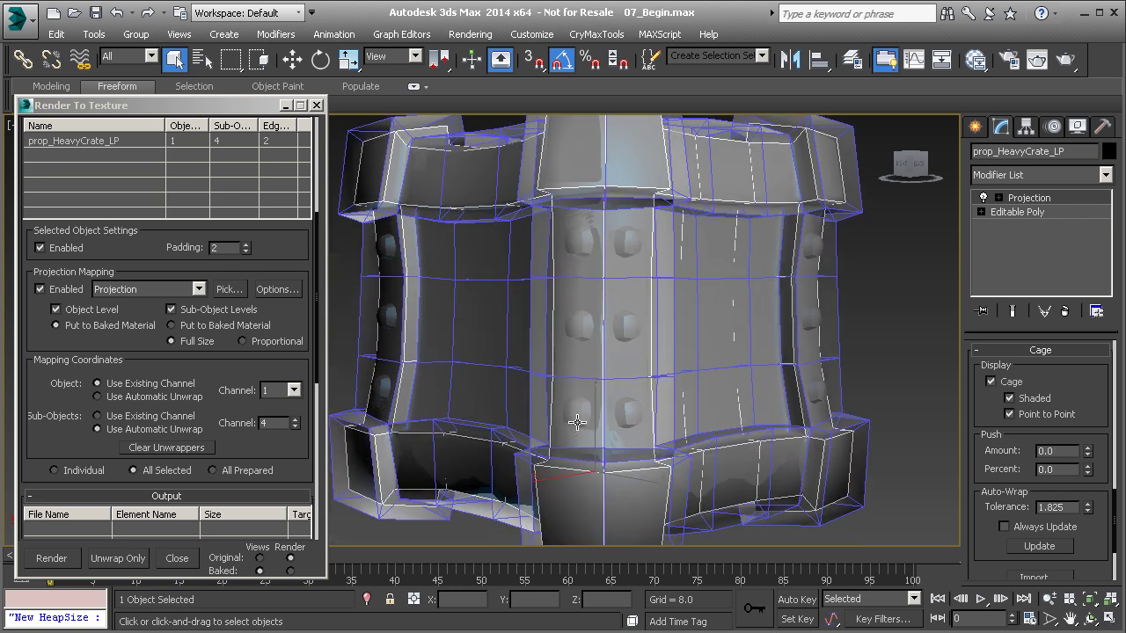
alt+middle_drag(576, 413, 602, 401)
scroll(701, 405, down, 3)
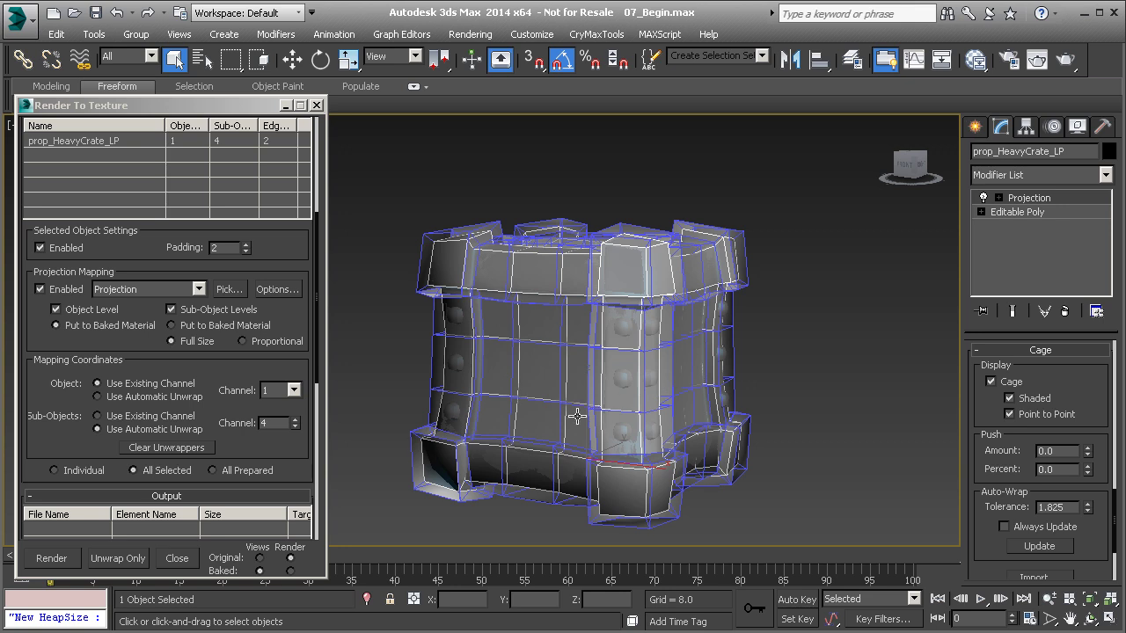
- Review the crate's projection options and add a NormalsMap element to the bake output
click(281, 293)
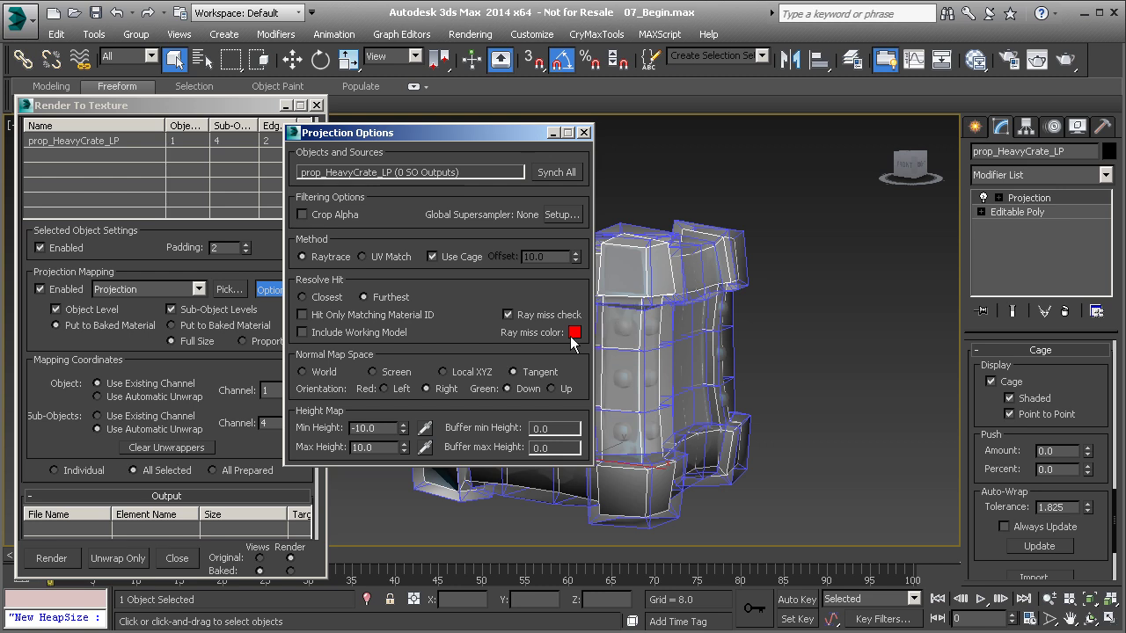
click(583, 133)
drag(246, 379, 266, 217)
drag(242, 295, 202, 293)
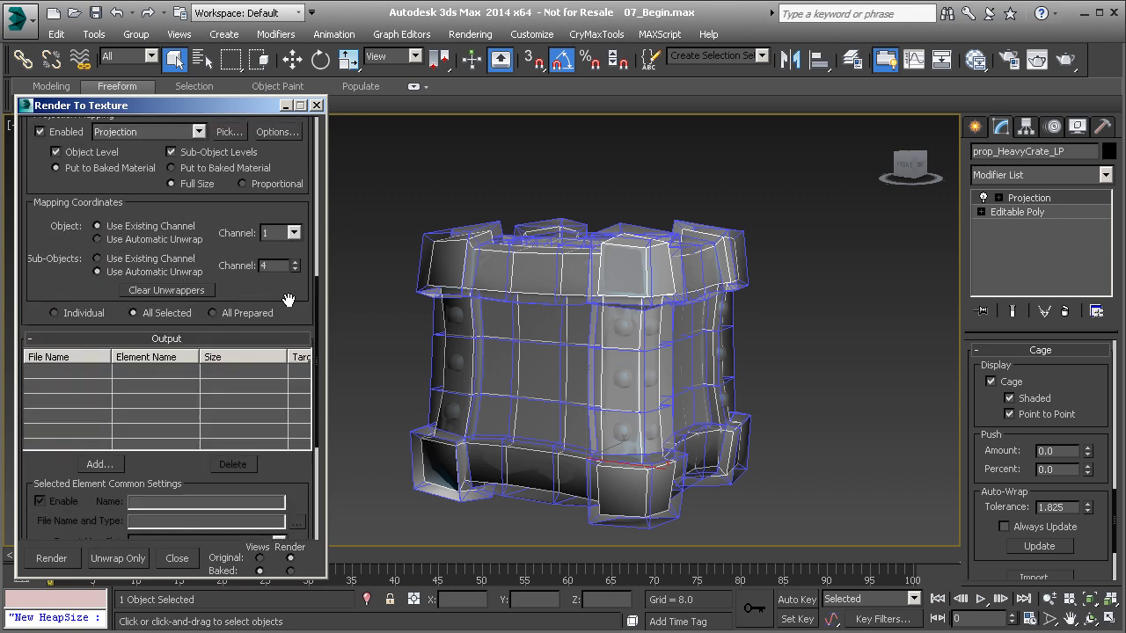
drag(295, 298, 269, 127)
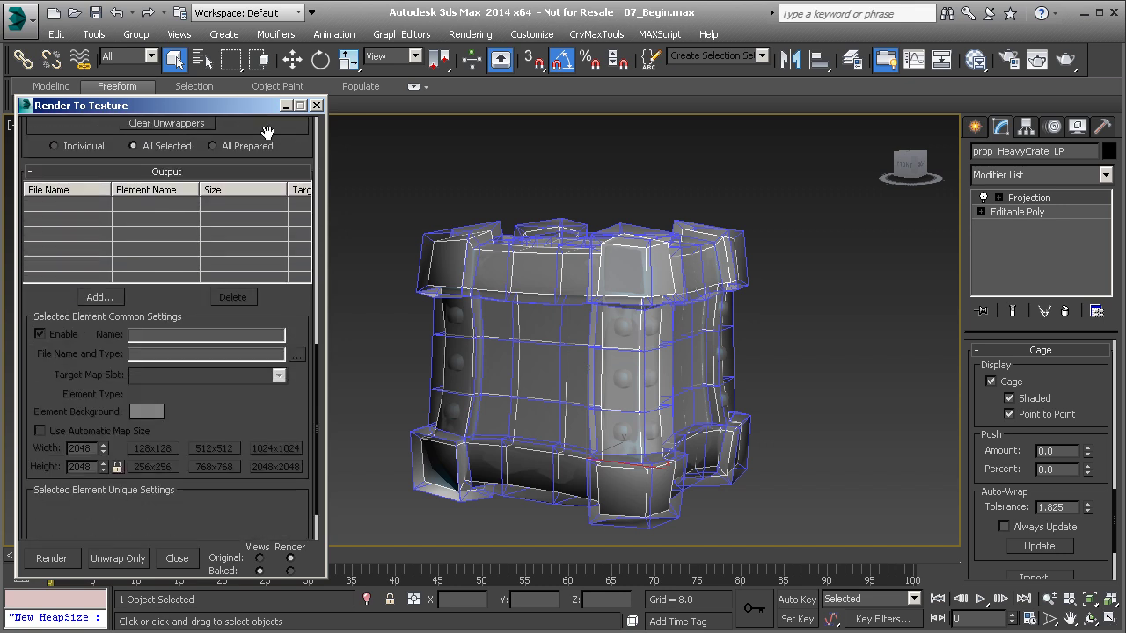
click(110, 299)
double_click(399, 373)
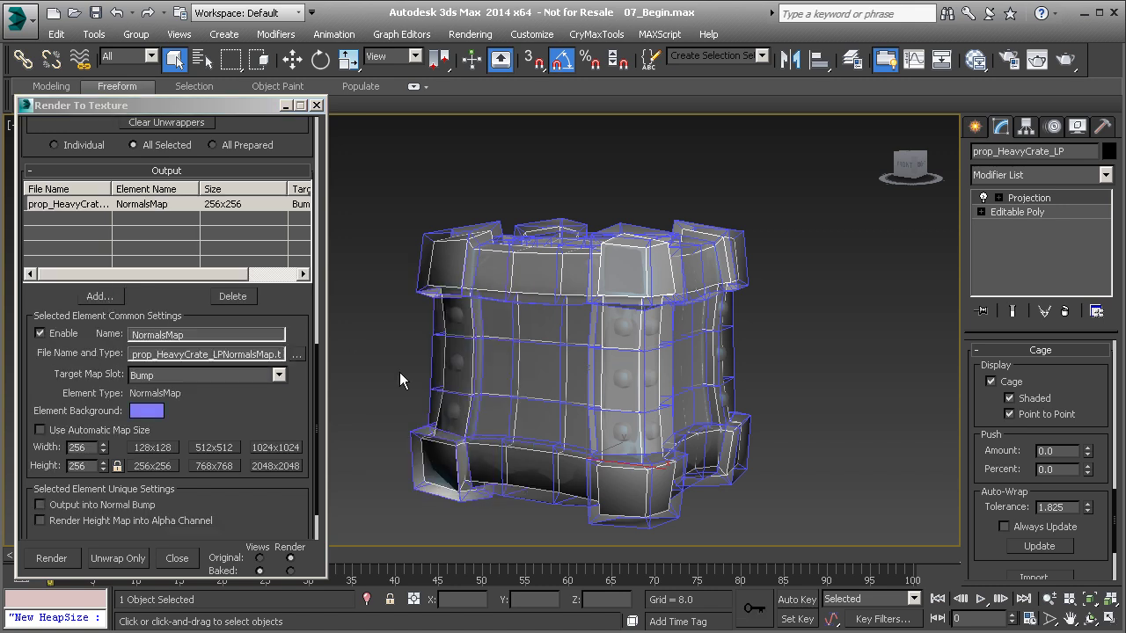
- Set the NormalsMap element's size to 1024x1024 and leave its target map slot blank
drag(231, 397, 206, 307)
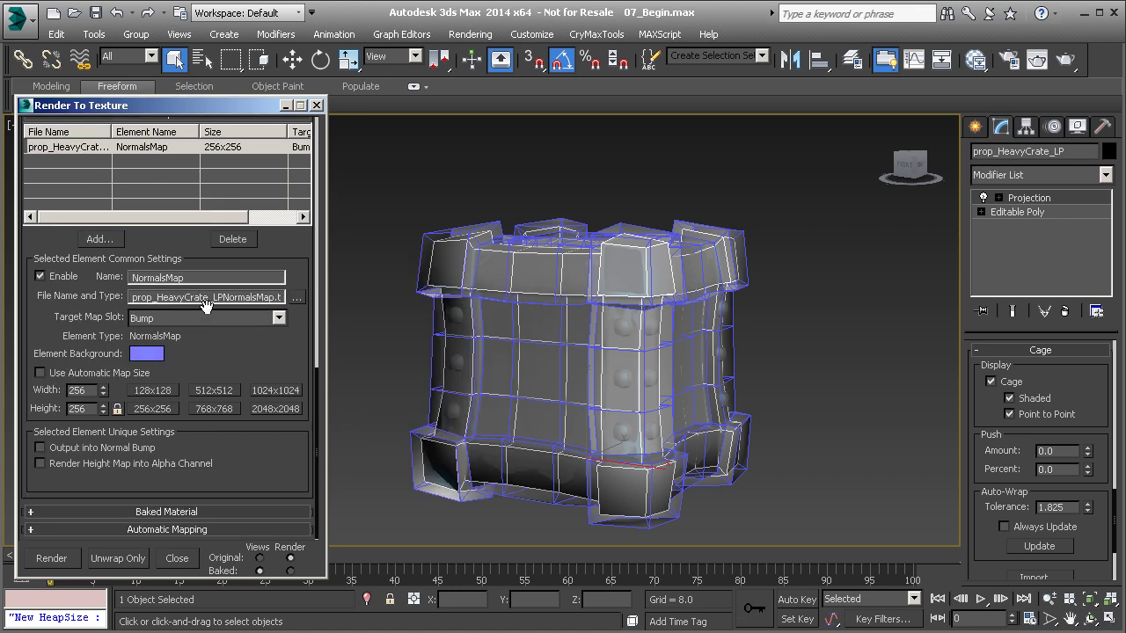
click(228, 392)
click(274, 391)
click(242, 318)
scroll(171, 361, up, 2)
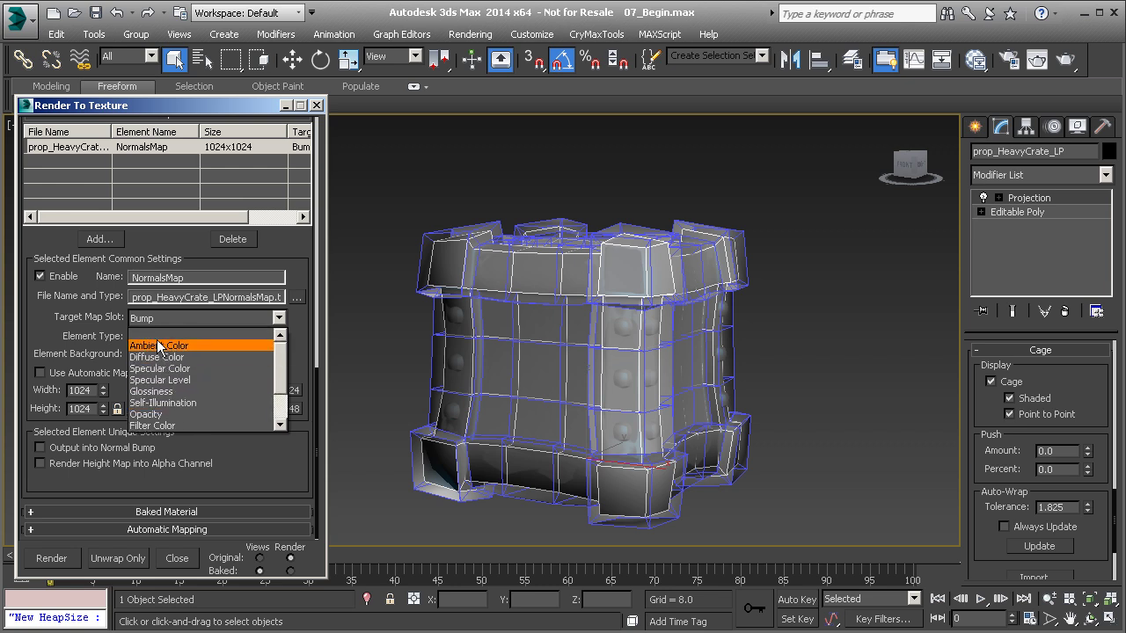
click(158, 336)
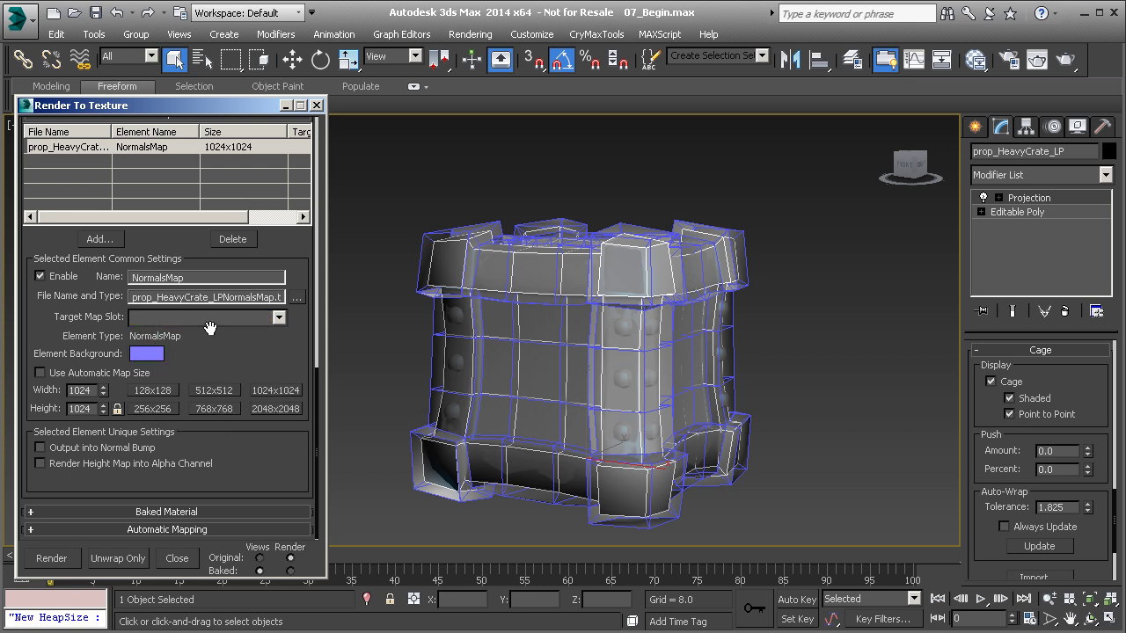
- Set the scanline renderer's antialiasing filter to Catmull-Rom in the render setup and close it
drag(206, 303, 201, 424)
scroll(220, 264, up, 8)
scroll(258, 313, up, 5)
click(231, 227)
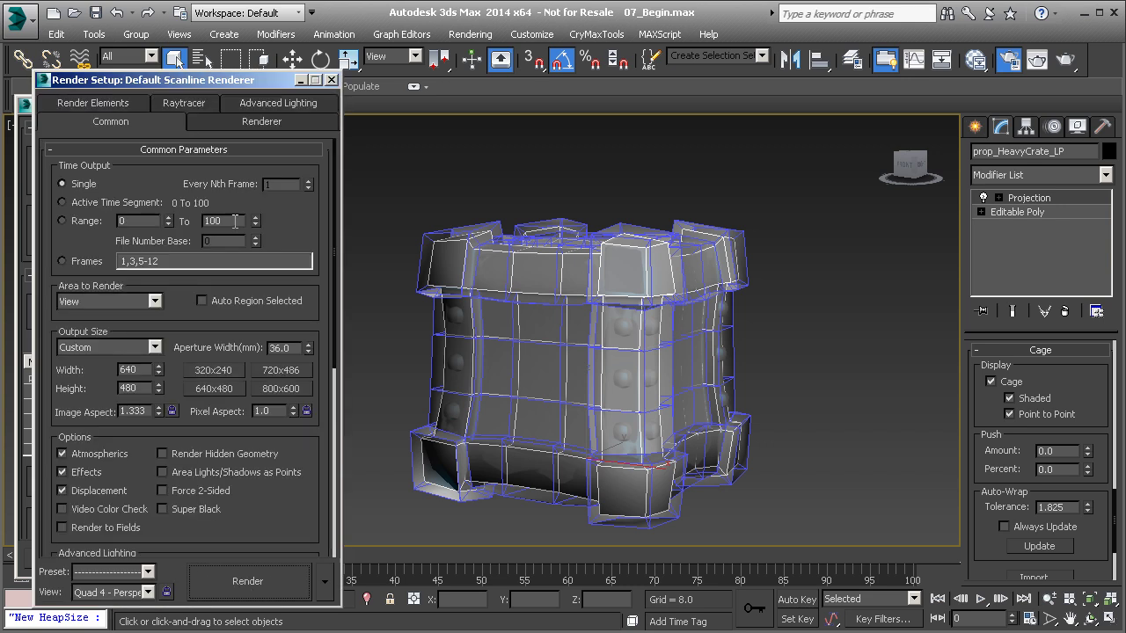
click(268, 122)
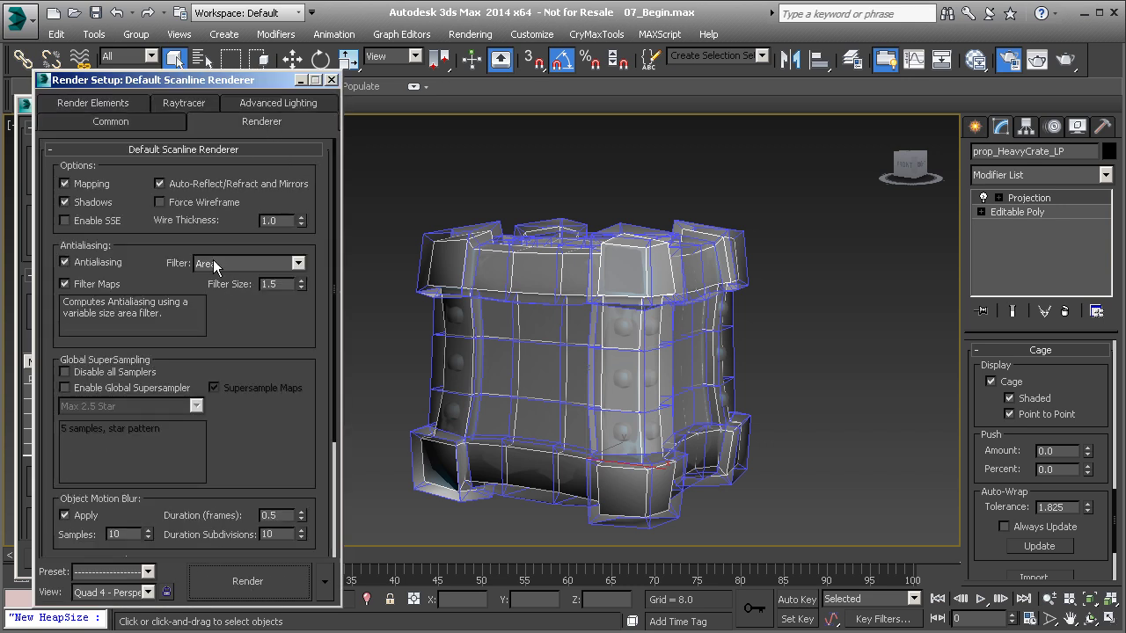
click(254, 265)
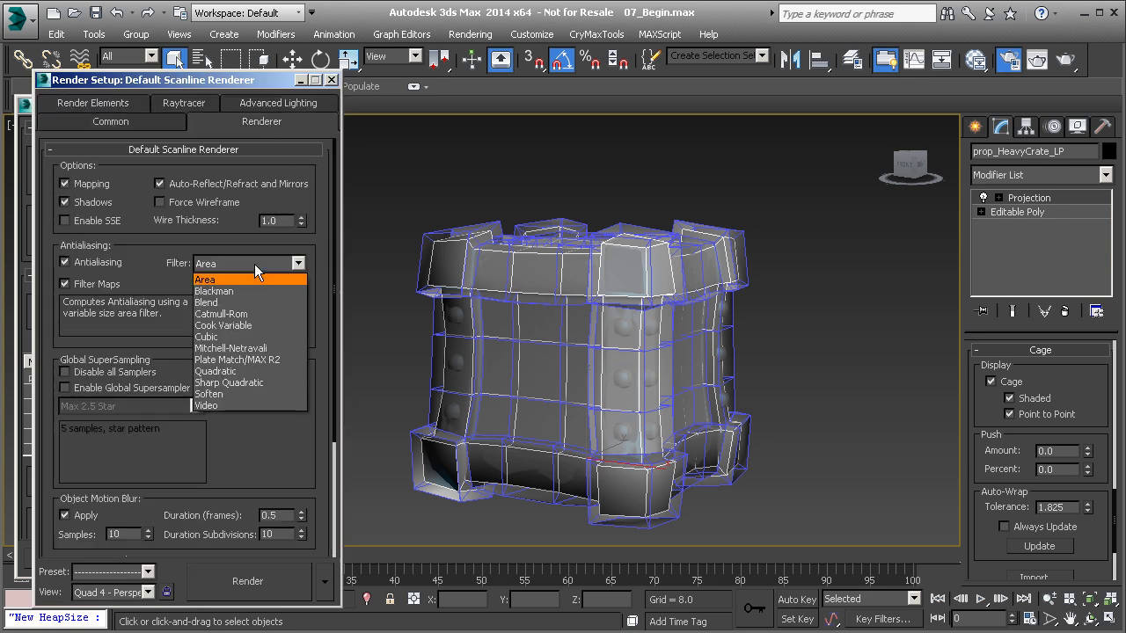
click(244, 314)
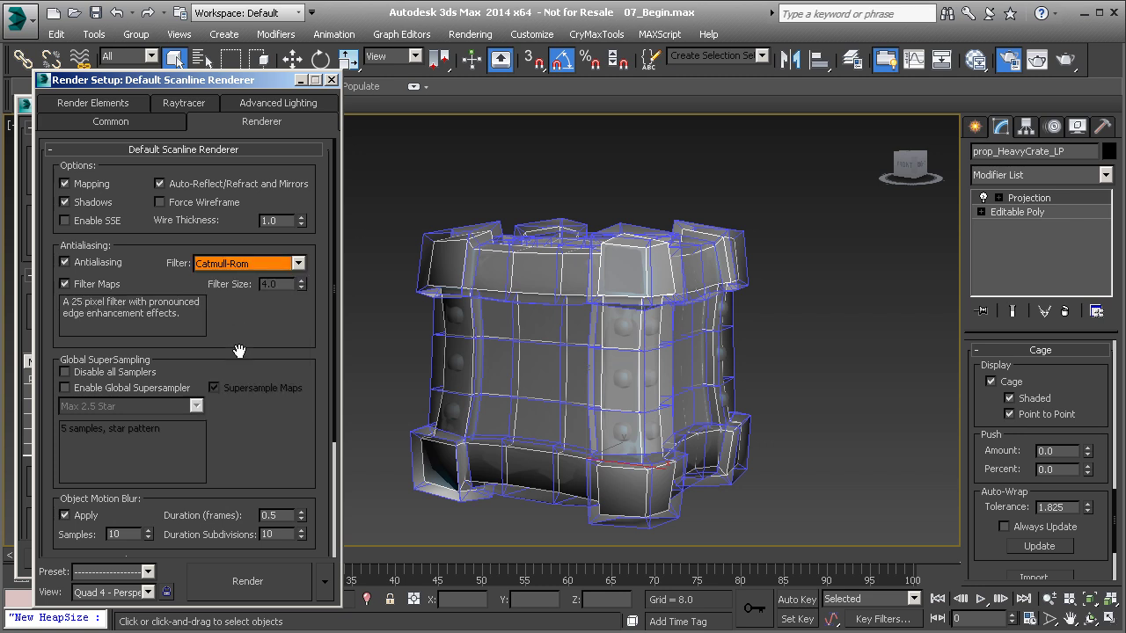
scroll(170, 430, down, 3)
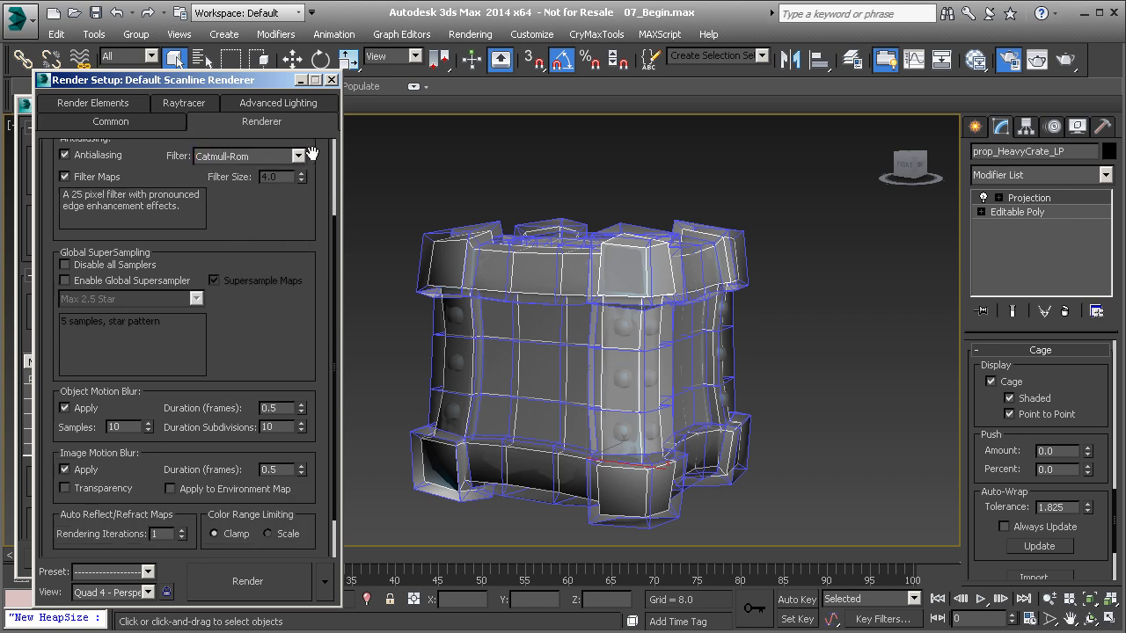
click(332, 80)
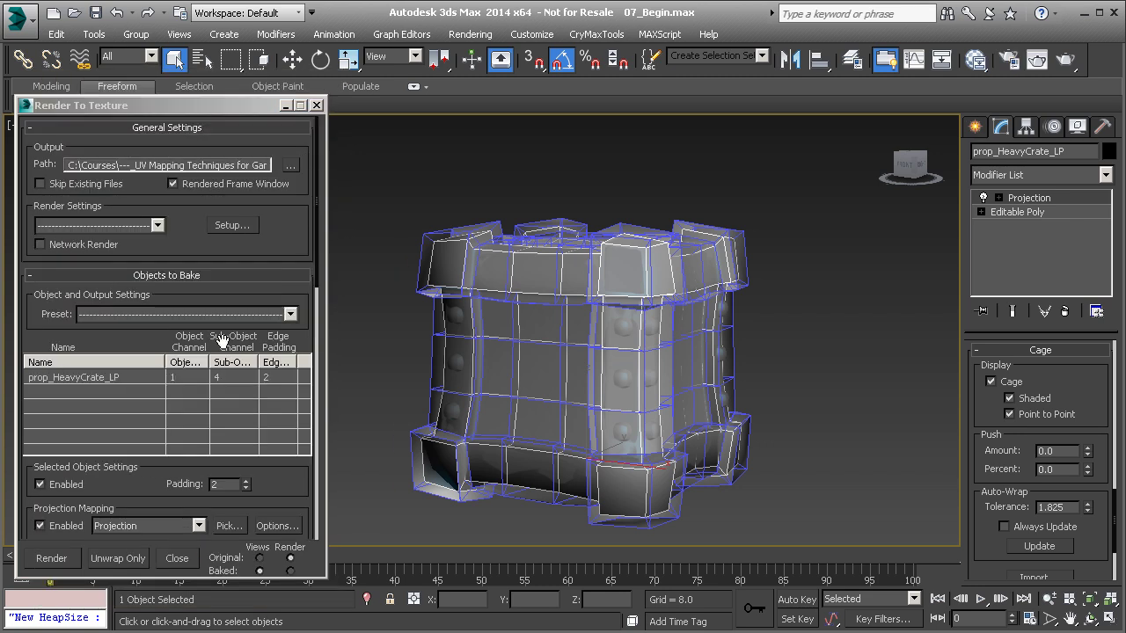
- Render the crate's NormalsMap bake without a target map slot, overwriting the existing prop_HeavyCrate_LPNormalsMap.tga, and close the rendered frame
scroll(125, 509, down, 10)
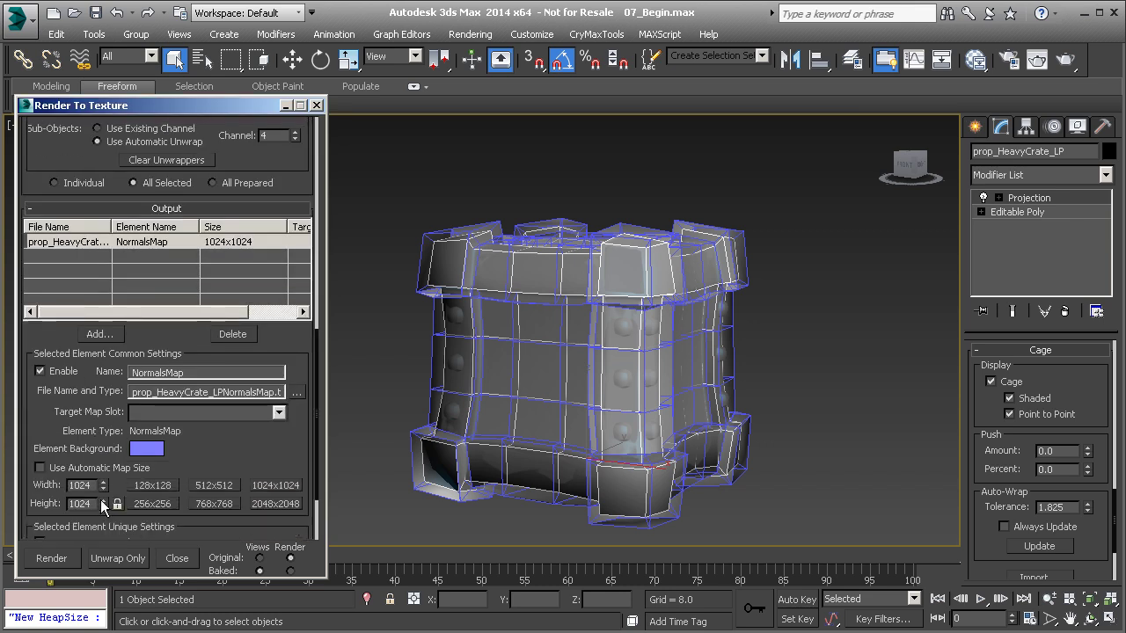
click(62, 557)
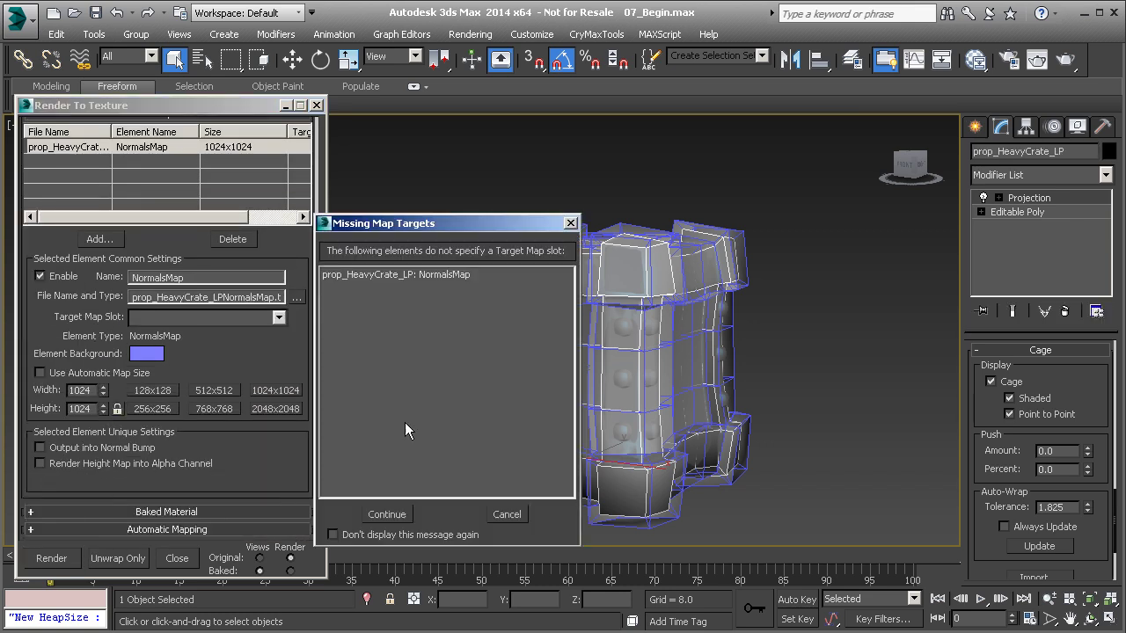
click(382, 516)
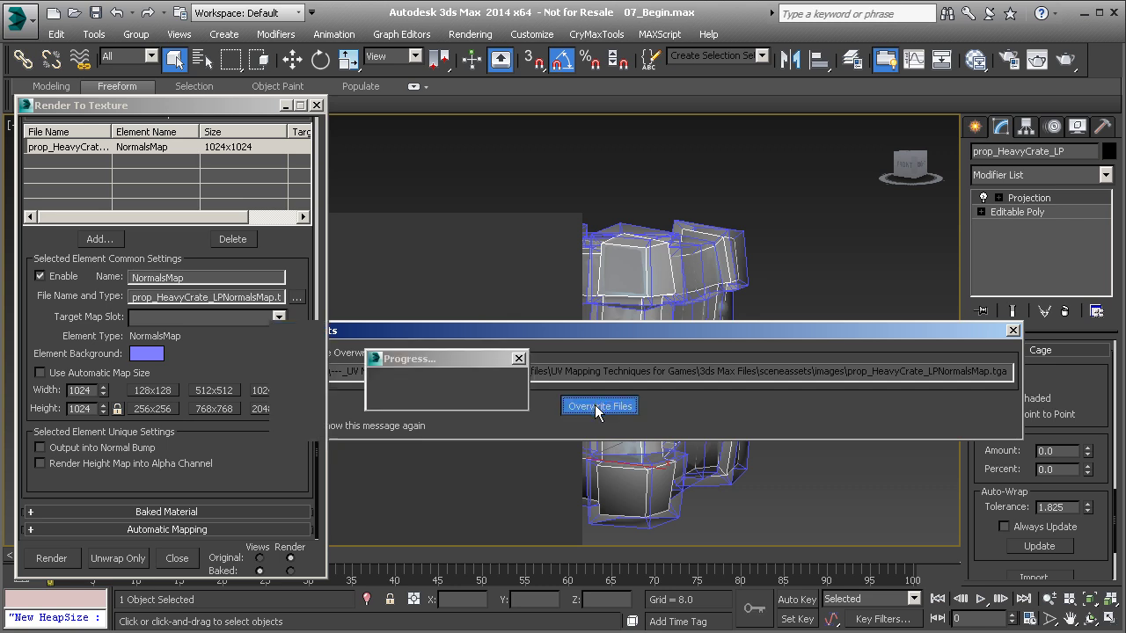
click(576, 401)
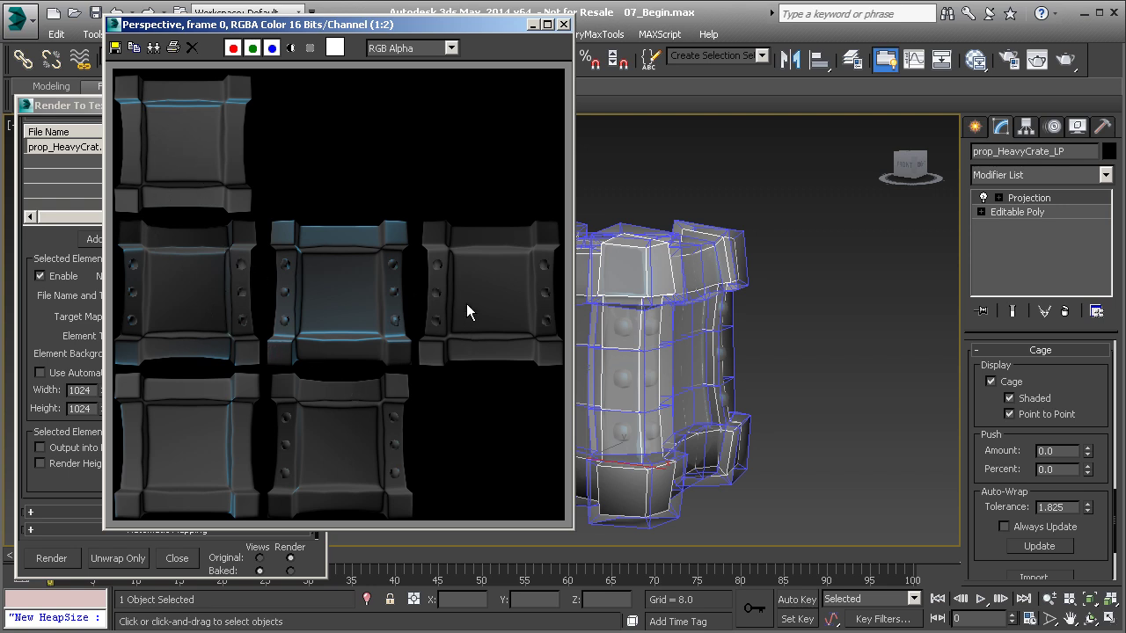
click(565, 25)
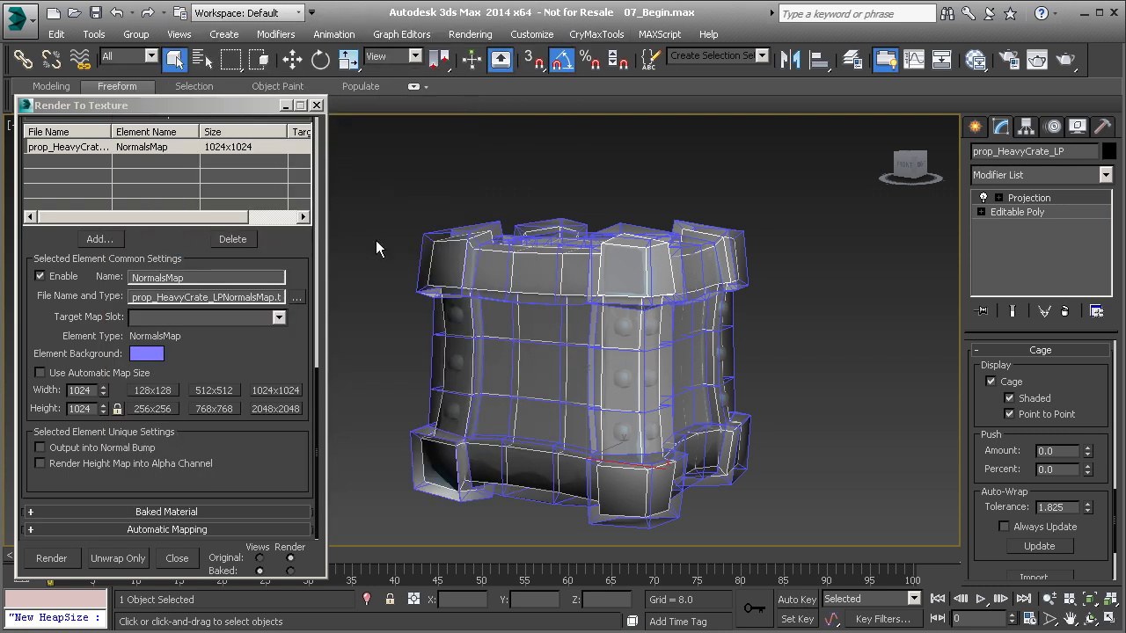
- Export the low-poly crate's projection cage as a mesh under the suggested name ending in Cage001
alt+middle_drag(656, 301, 642, 262)
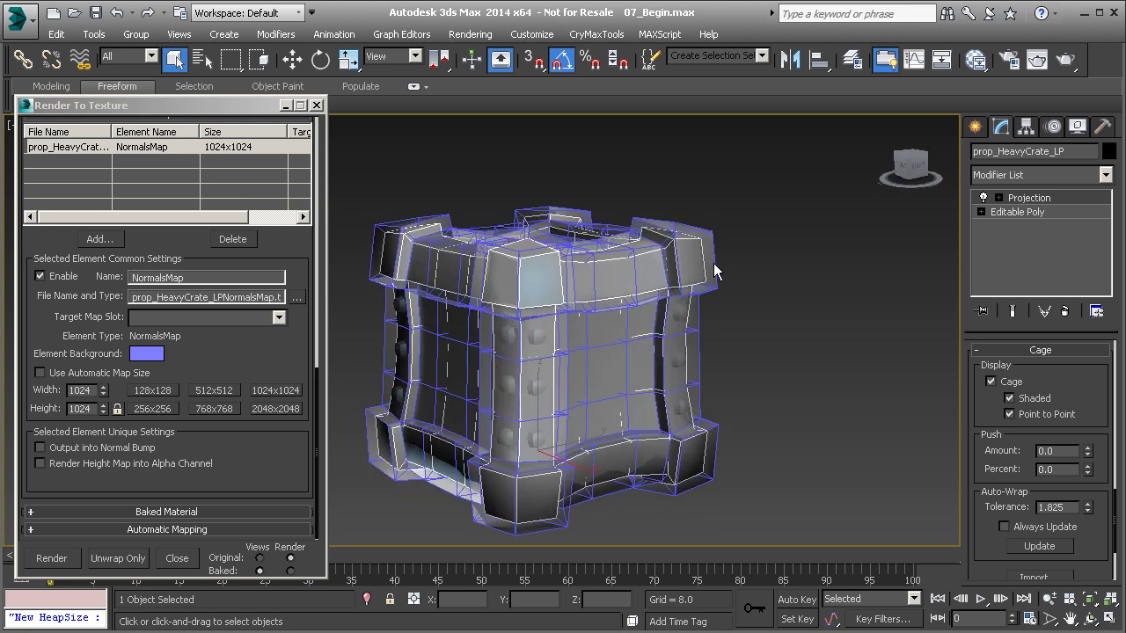
drag(986, 457, 973, 375)
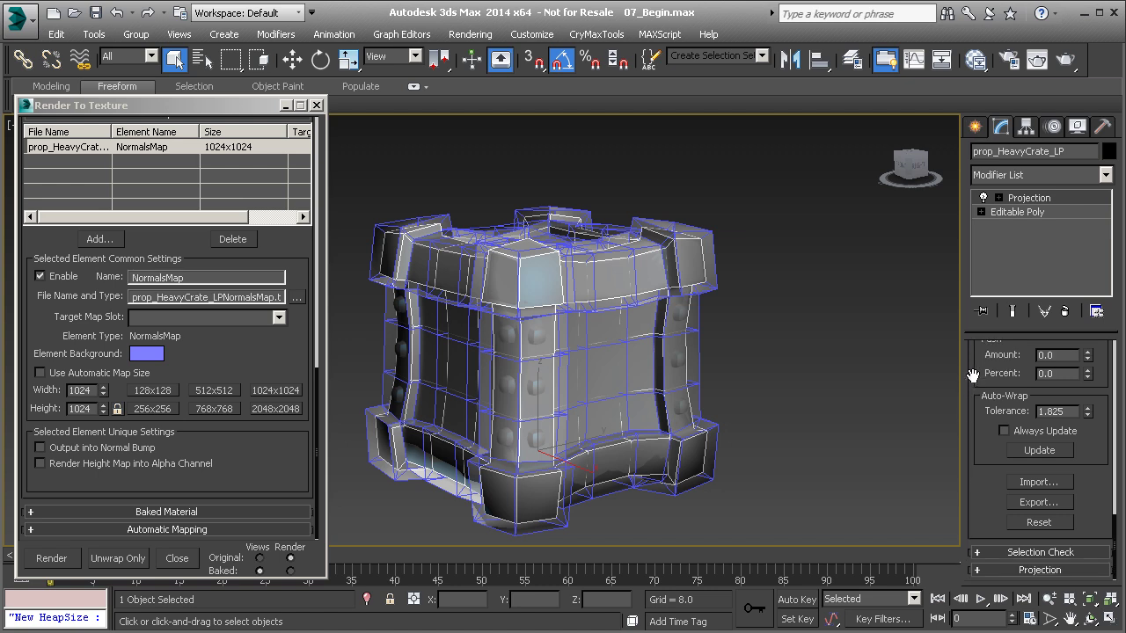
click(1039, 502)
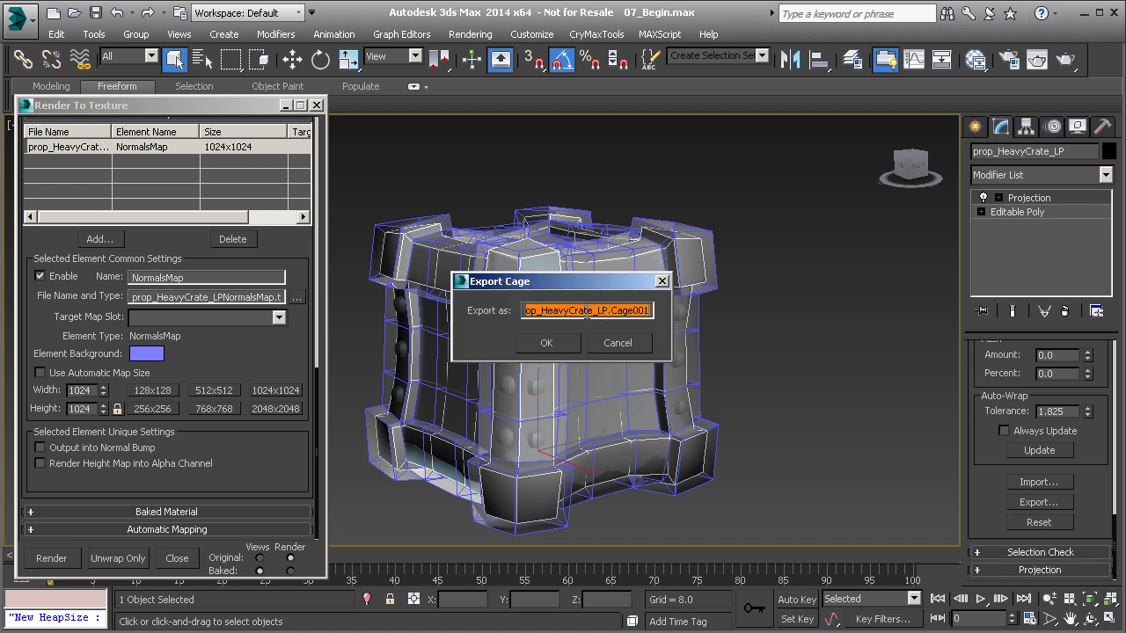
click(549, 343)
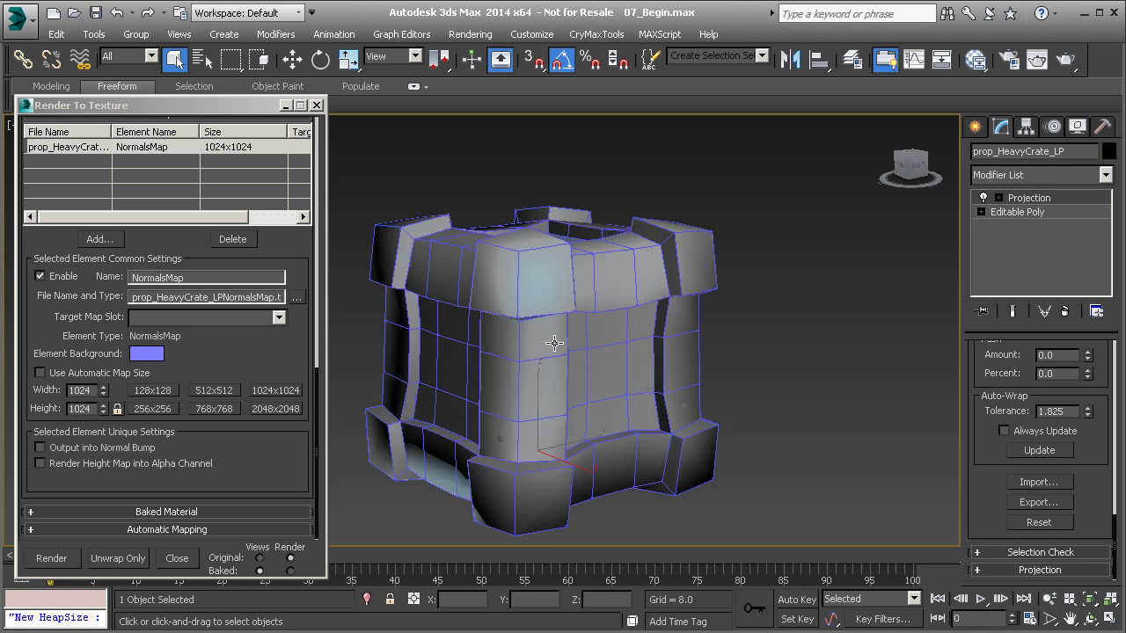
- Select the exported cage mesh and place it on a new layer named Projection
click(576, 280)
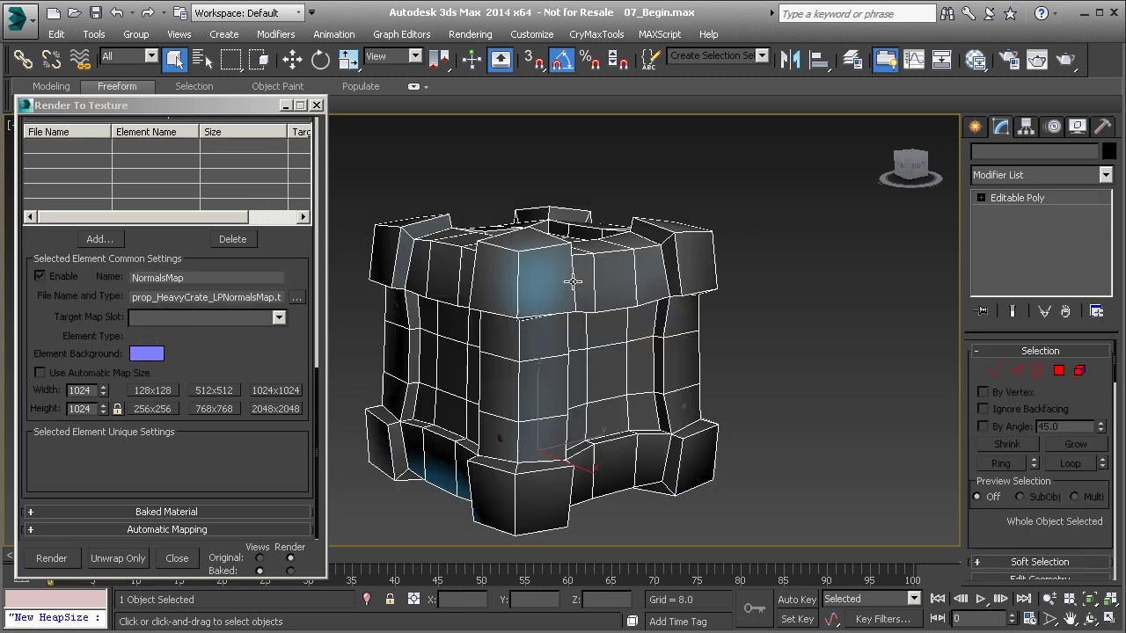
click(693, 253)
click(693, 252)
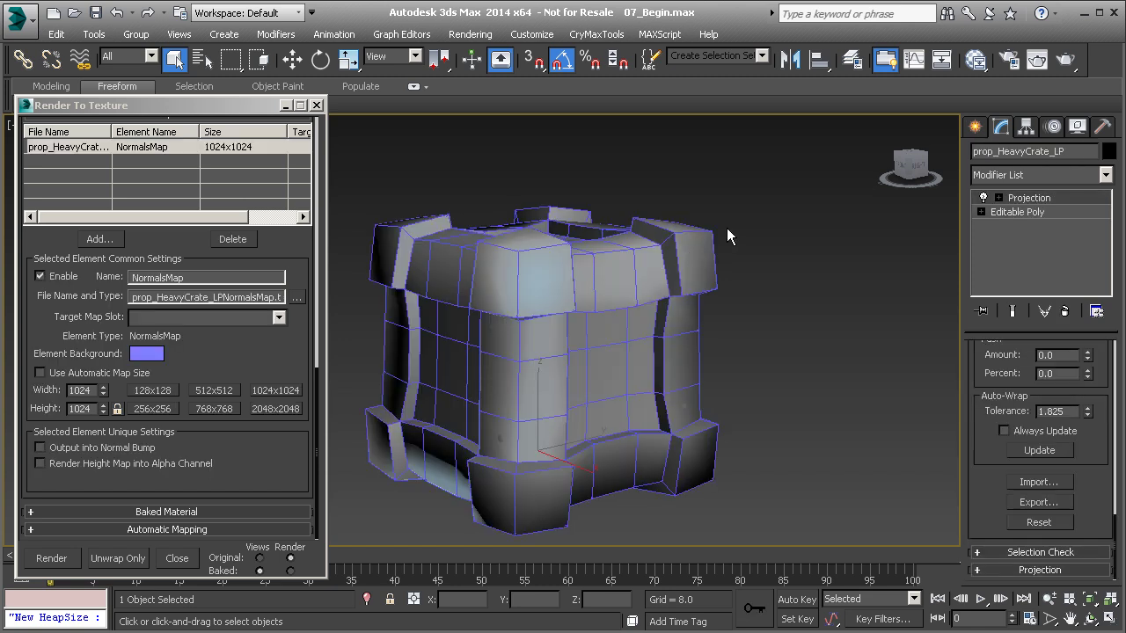
click(710, 234)
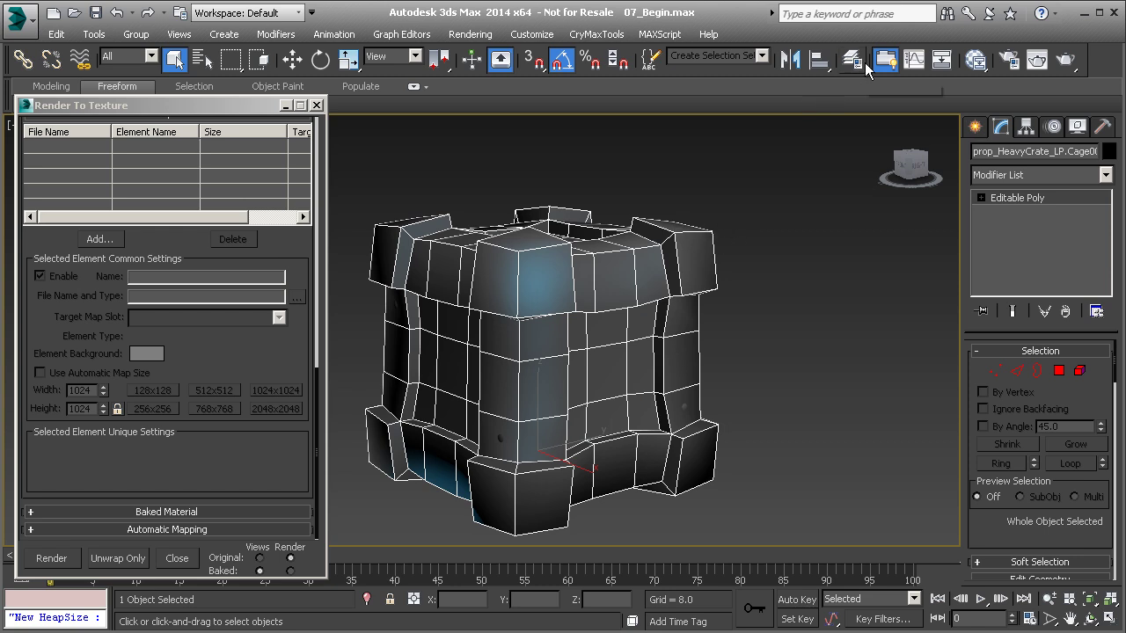
click(852, 59)
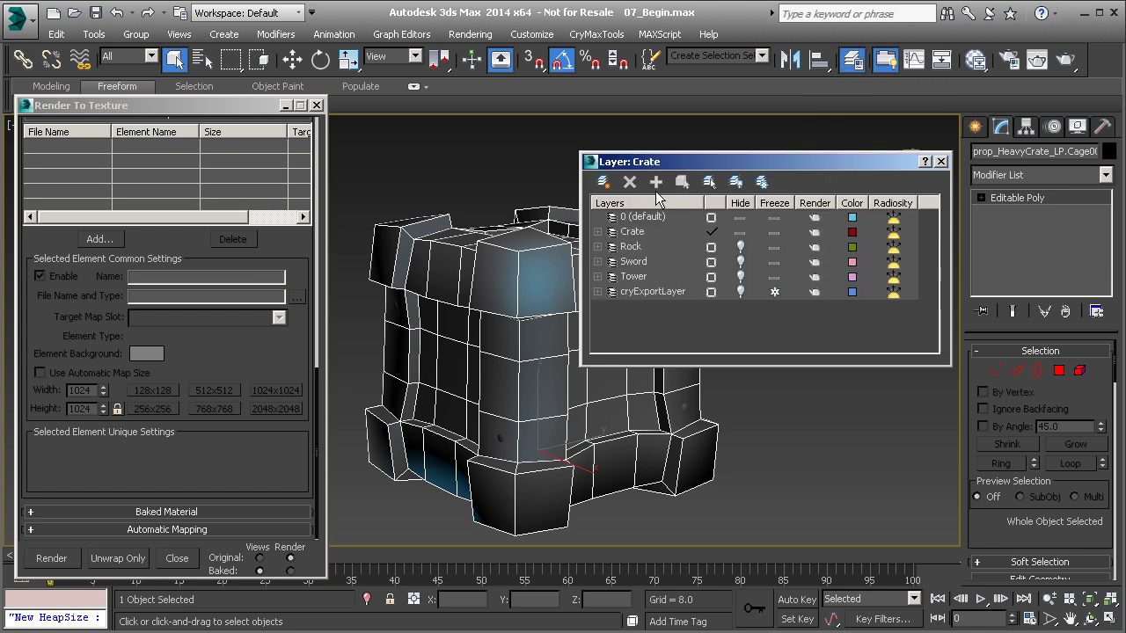
click(603, 181)
click(651, 247)
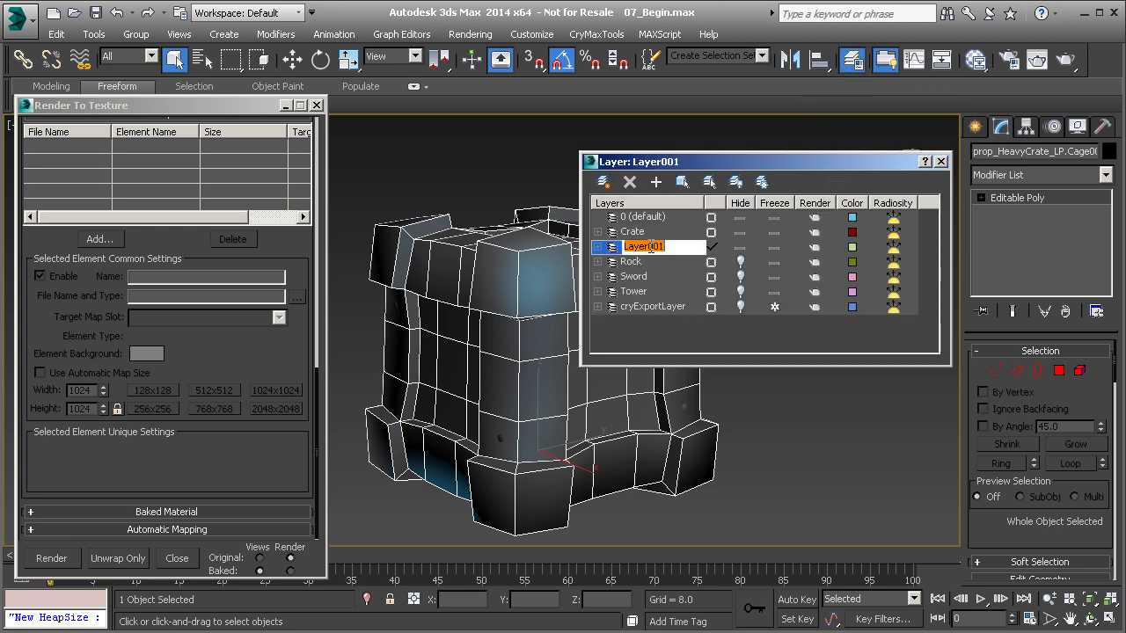
text(Projection)
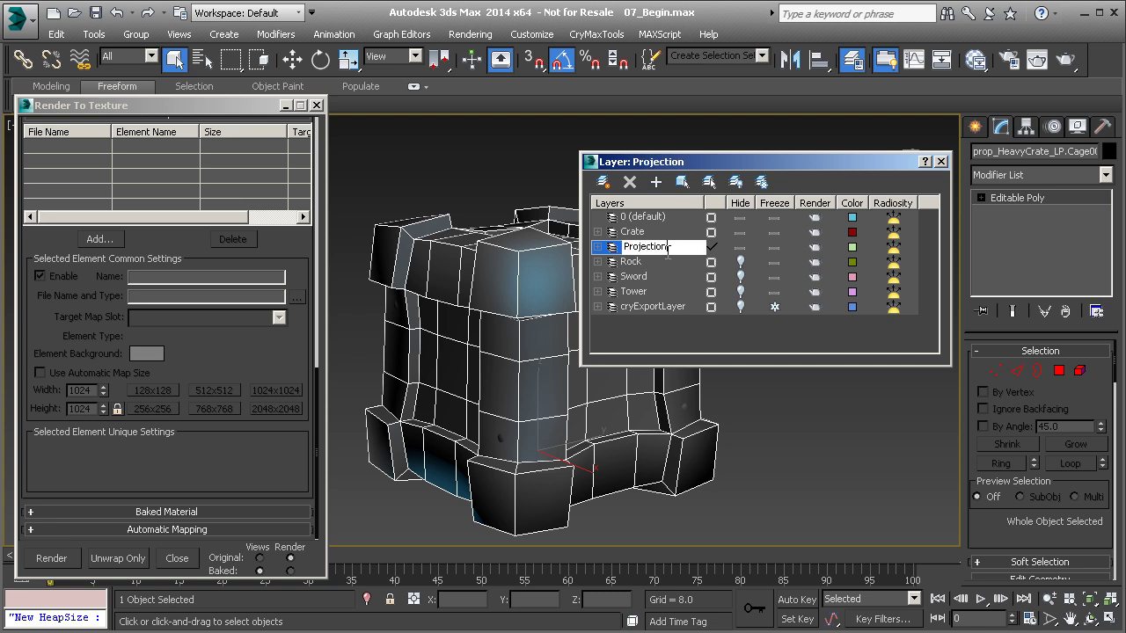
key(Return)
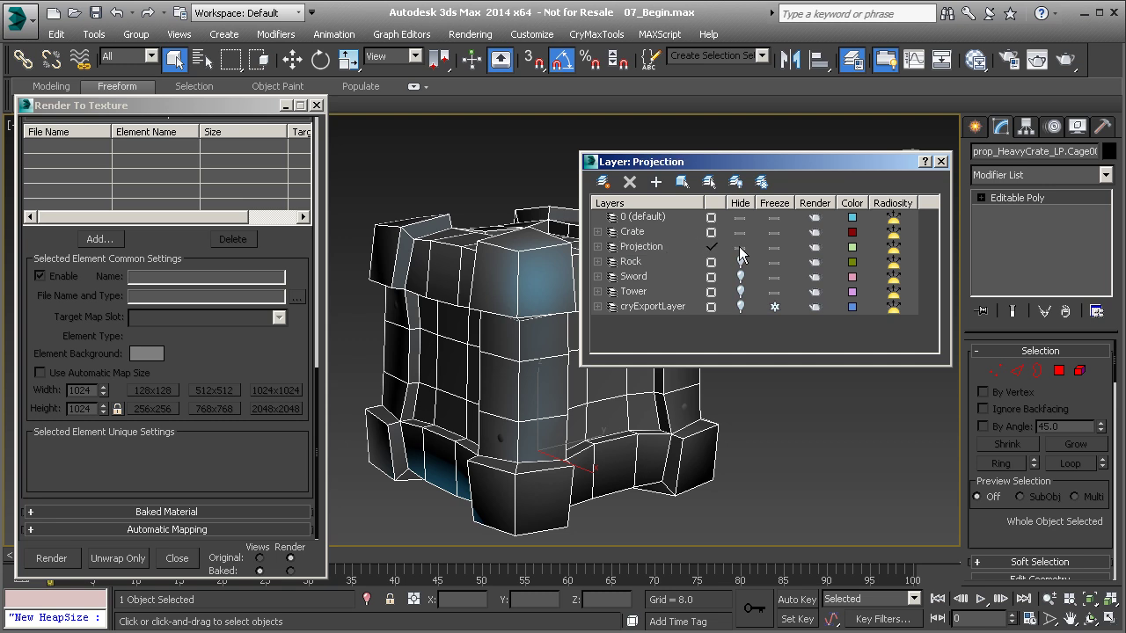
click(642, 247)
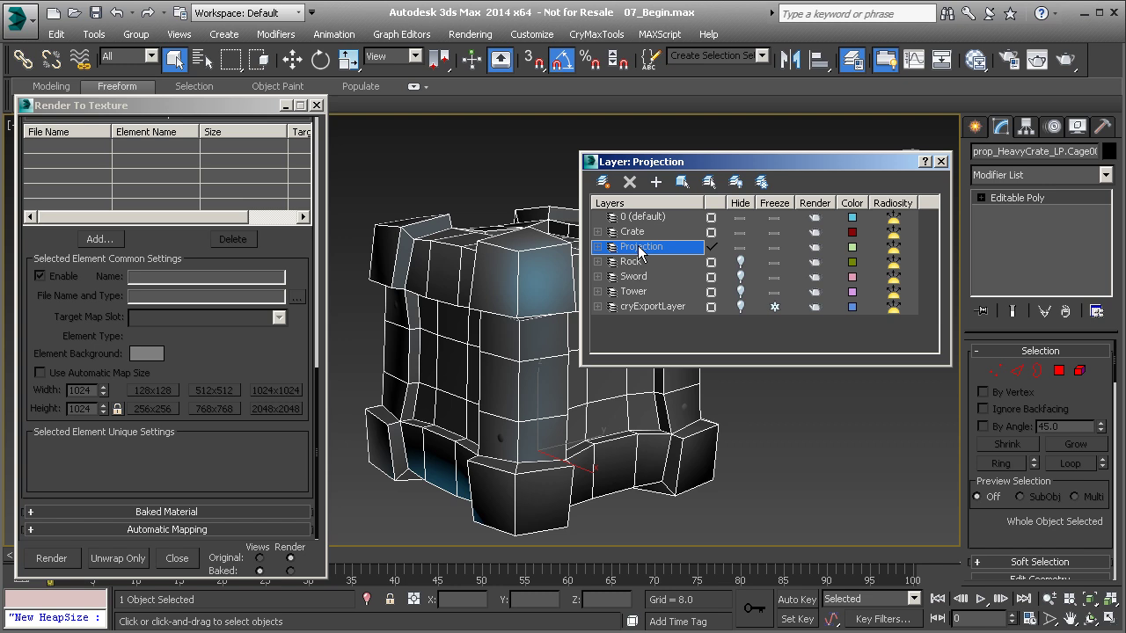
click(656, 183)
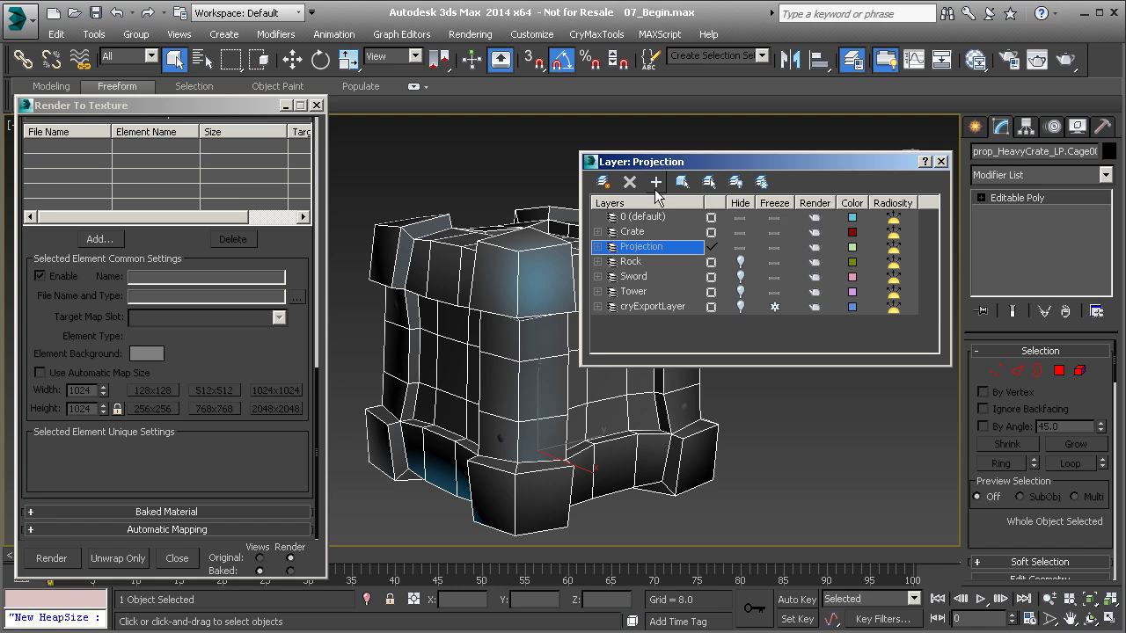
- Make Crate the current layer and hide the Projection layer
click(712, 233)
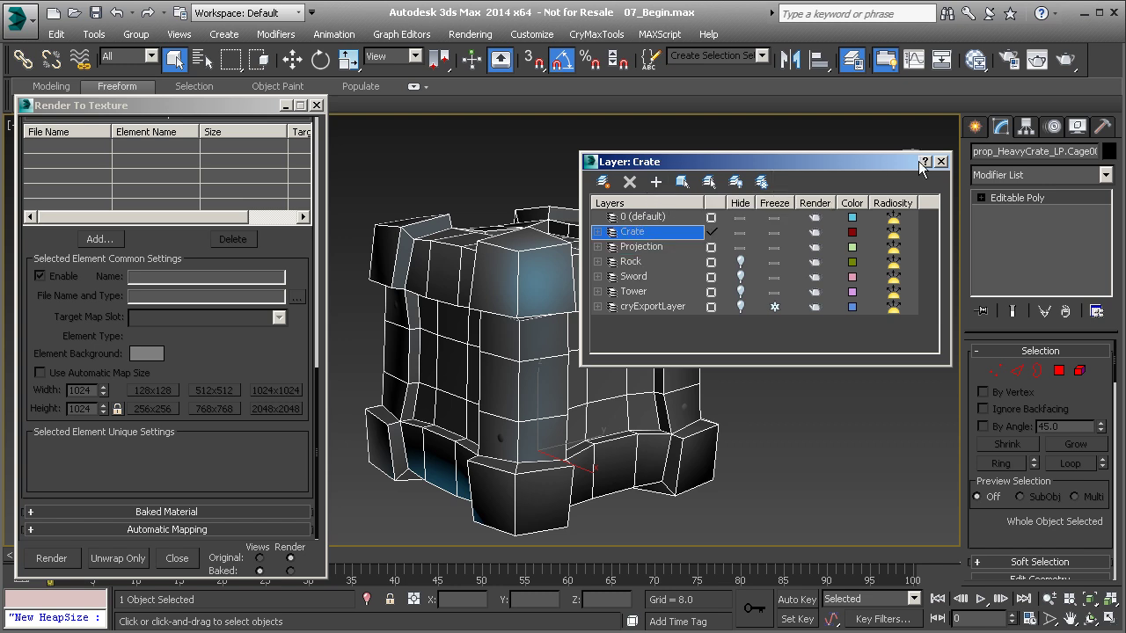
click(740, 248)
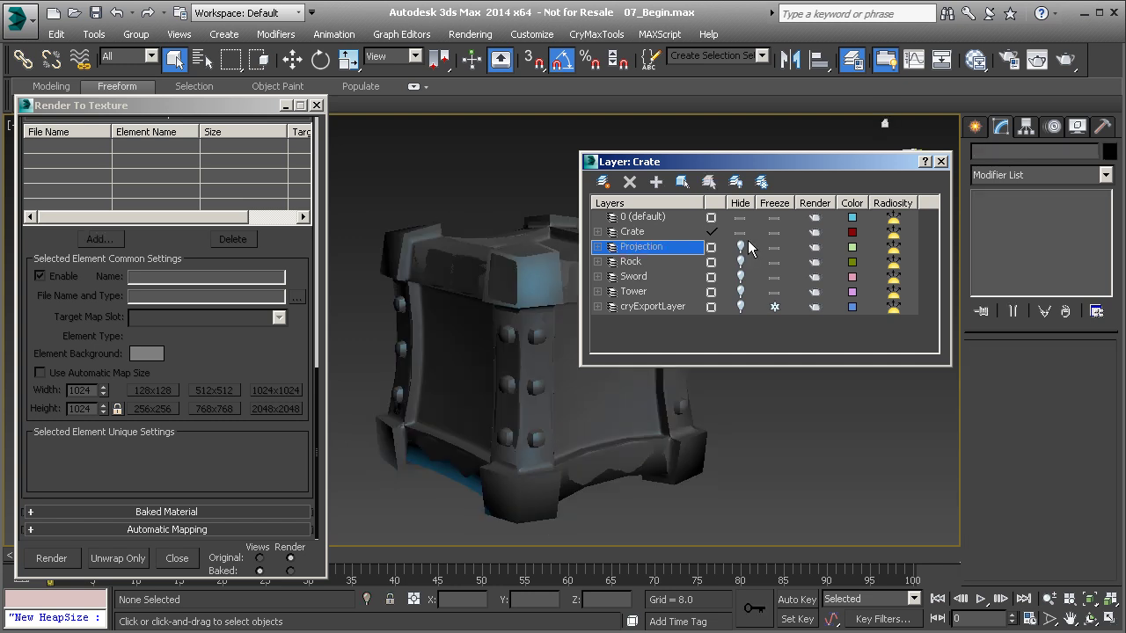
click(940, 162)
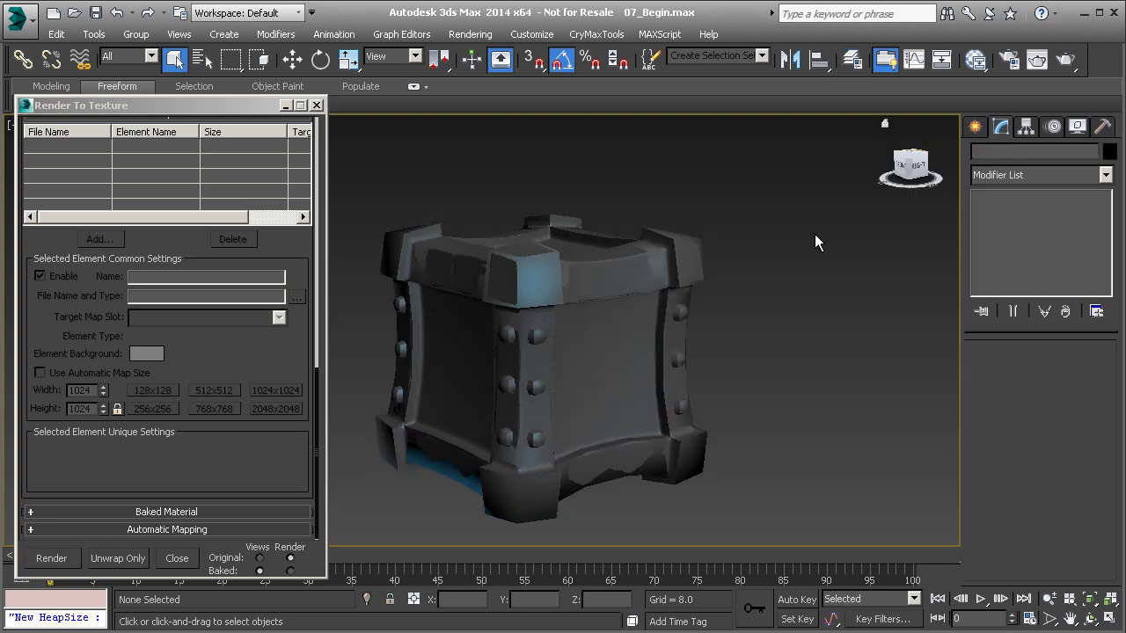
- Convert prop_HeavyCrate_LP to an Editable Poly to collapse its Projection modifier
click(556, 293)
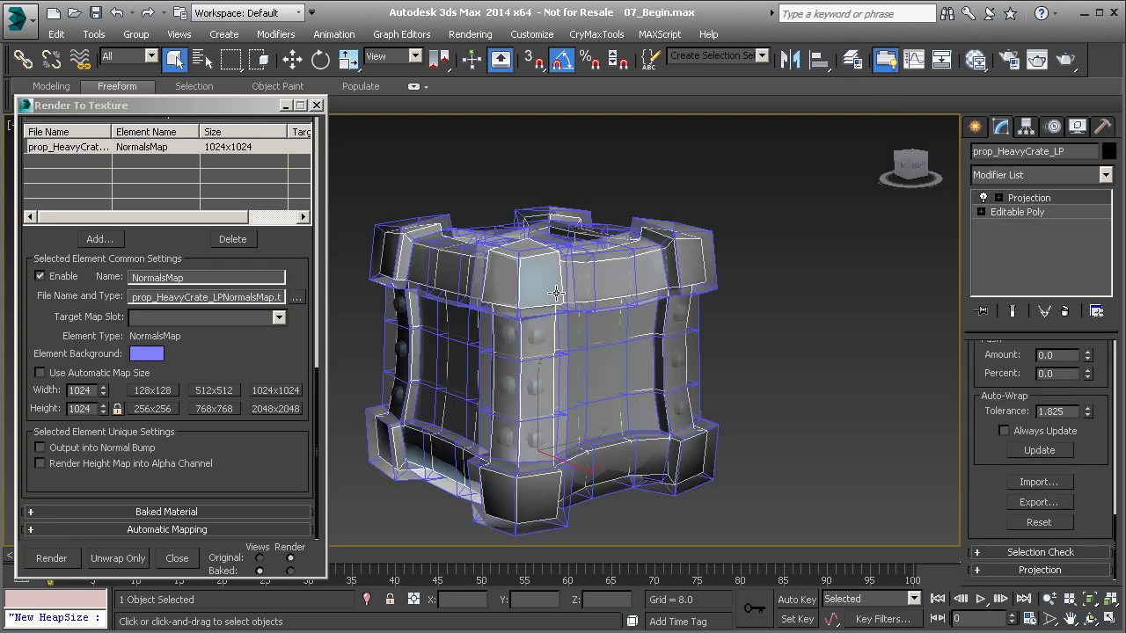
right_click(553, 280)
mouse_move(626, 441)
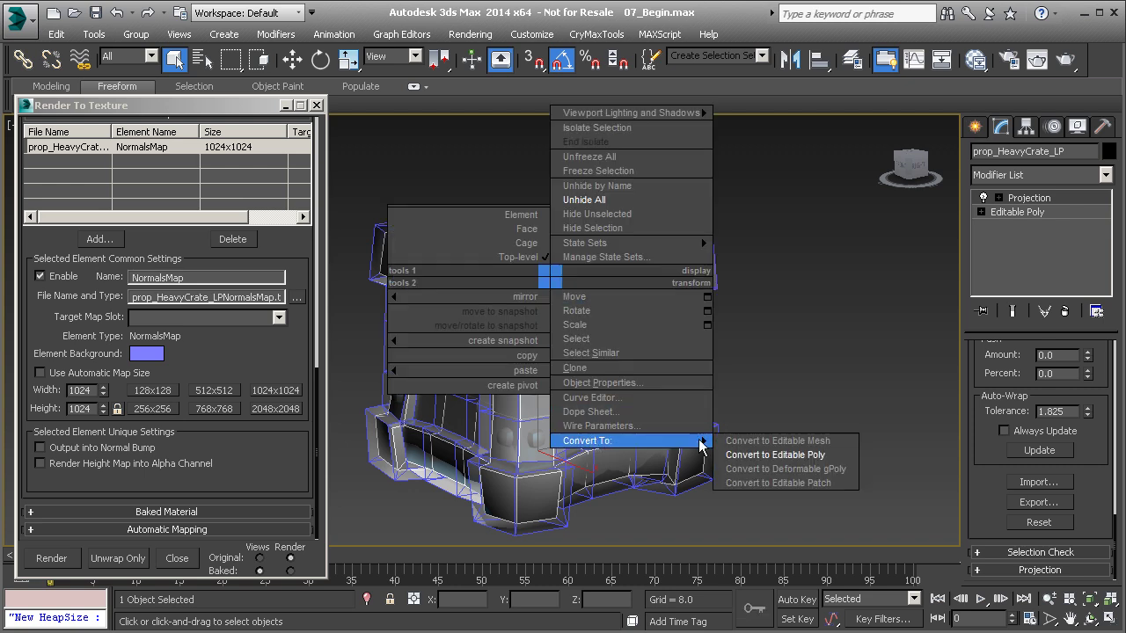
click(753, 454)
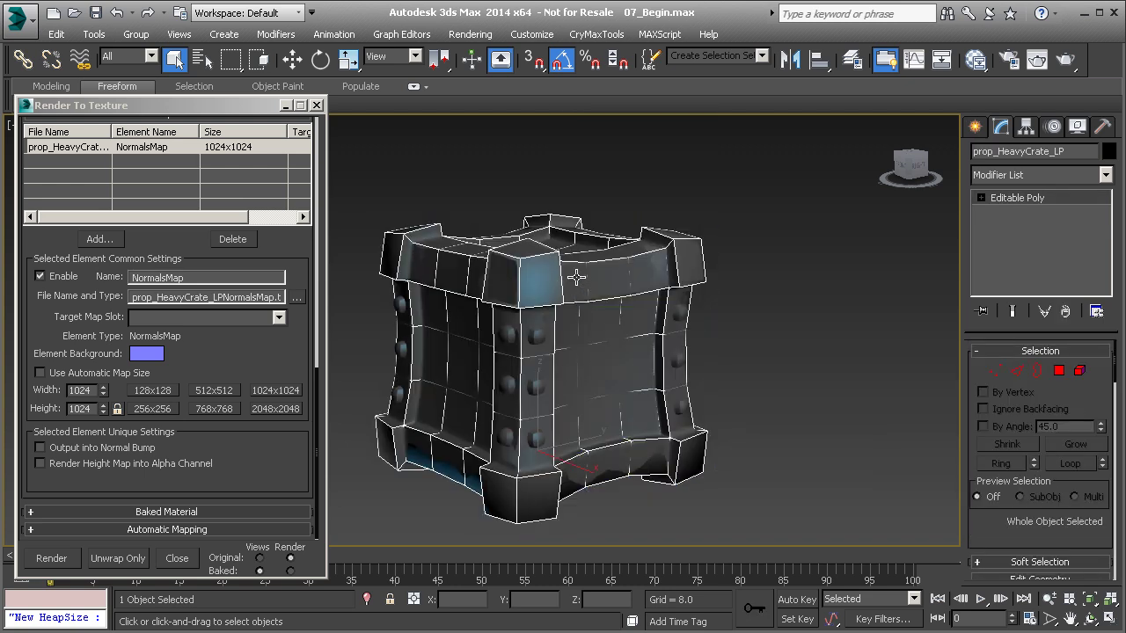
- Hide all unselected objects so only the low-poly crate is displayed
right_click(573, 273)
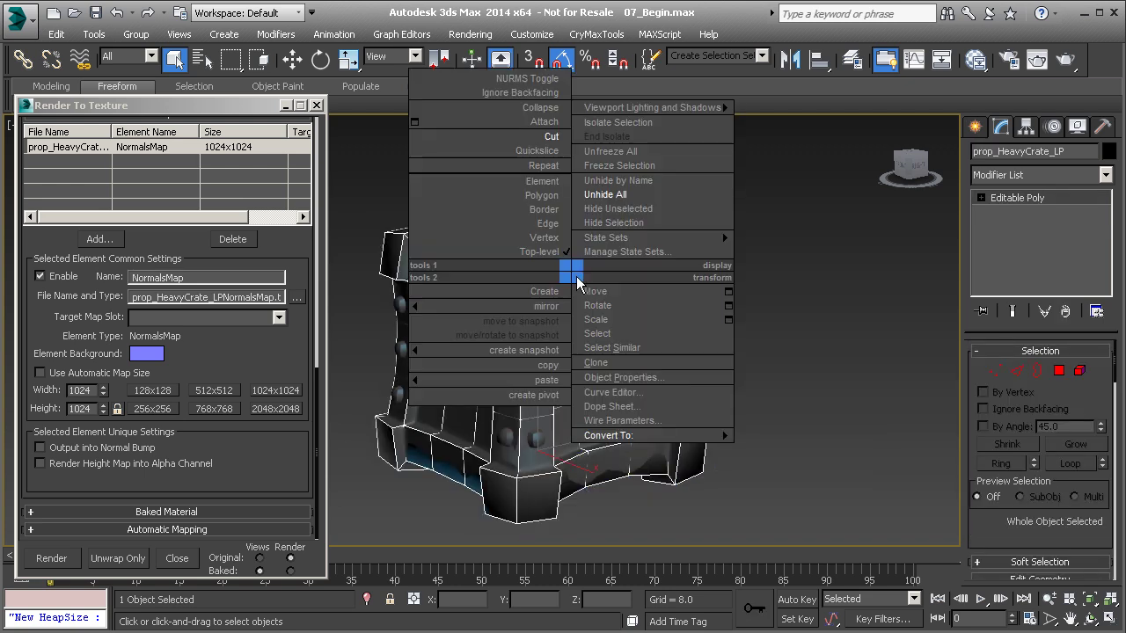
click(613, 215)
mouse_move(548, 282)
middle_down()
mouse_move(547, 294)
mouse_move(568, 291)
middle_up()
scroll(574, 325, up, 1)
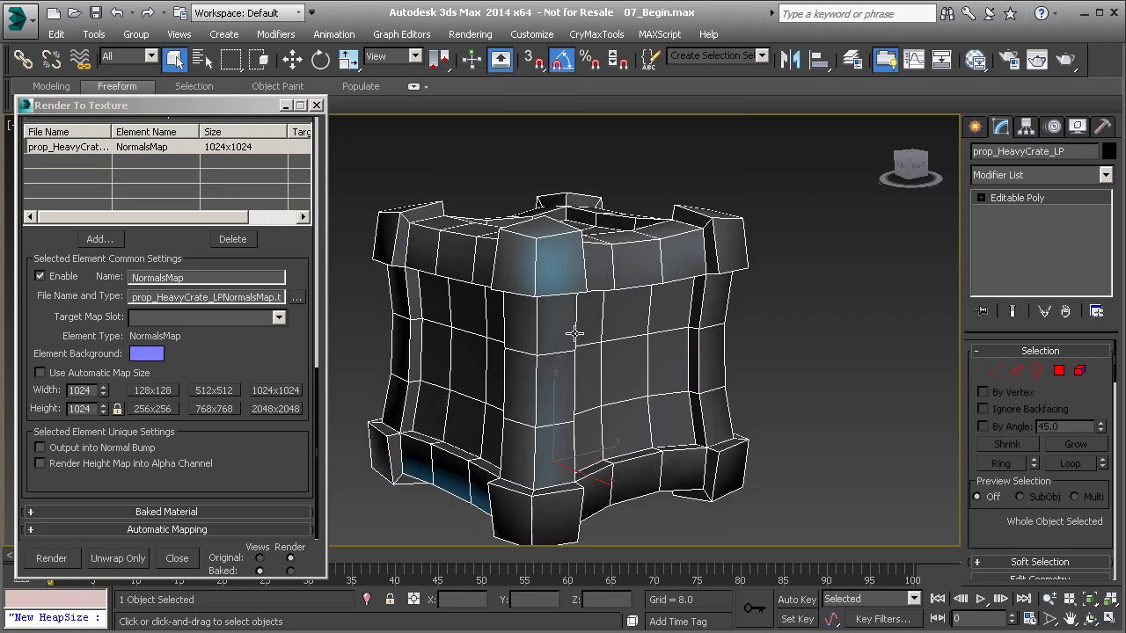
alt+middle_drag(574, 333, 576, 331)
- In the Slate Material Editor, connect a Normal Bump map to the Bump slot of Material #22
click(975, 59)
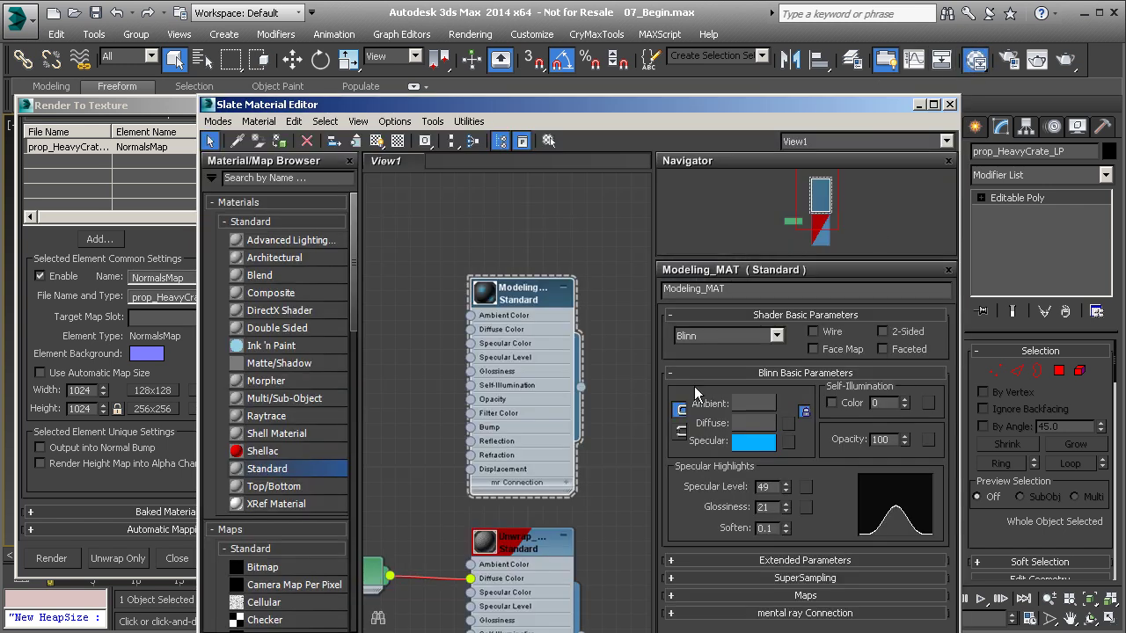
middle_drag(624, 435, 528, 312)
drag(511, 476, 522, 497)
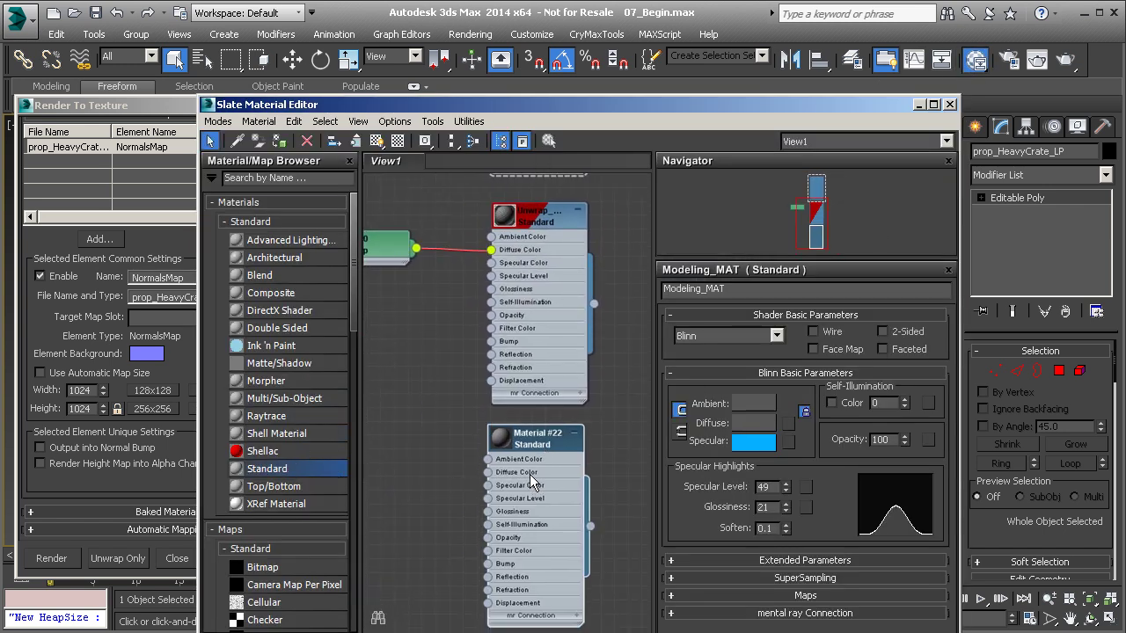
middle_drag(524, 525, 531, 396)
double_click(532, 397)
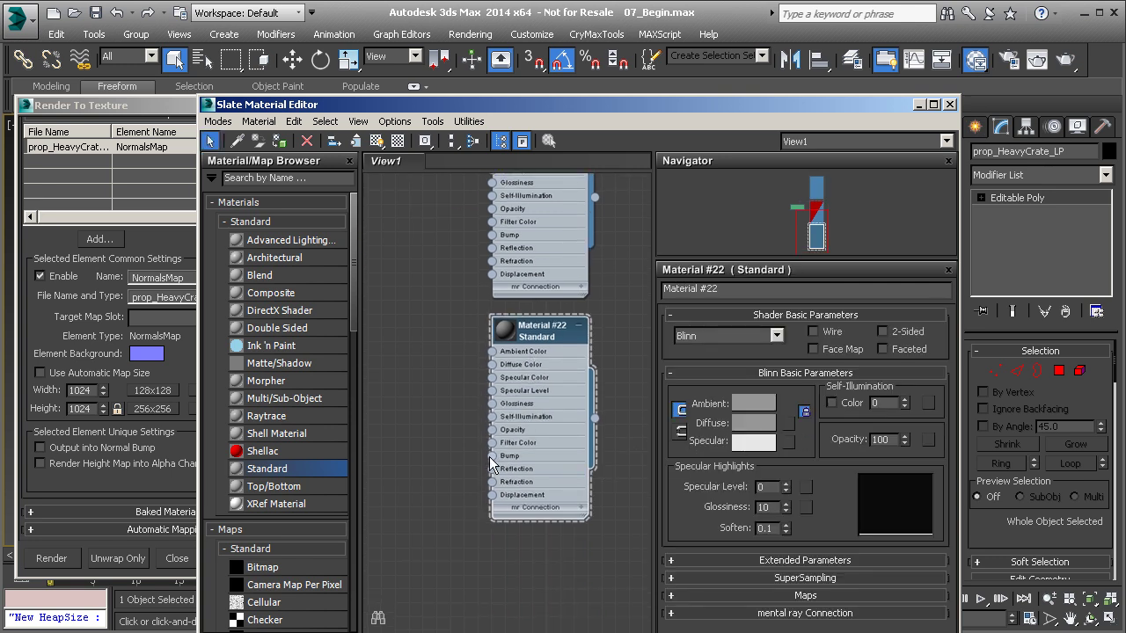
drag(490, 457, 413, 457)
click(533, 425)
- Load prop_HeavyCrate_LPNormalsMap.tga as a bitmap into the Normal input of the Normal Bump map
middle_drag(460, 440, 577, 415)
middle_drag(497, 423, 561, 407)
drag(496, 419, 422, 414)
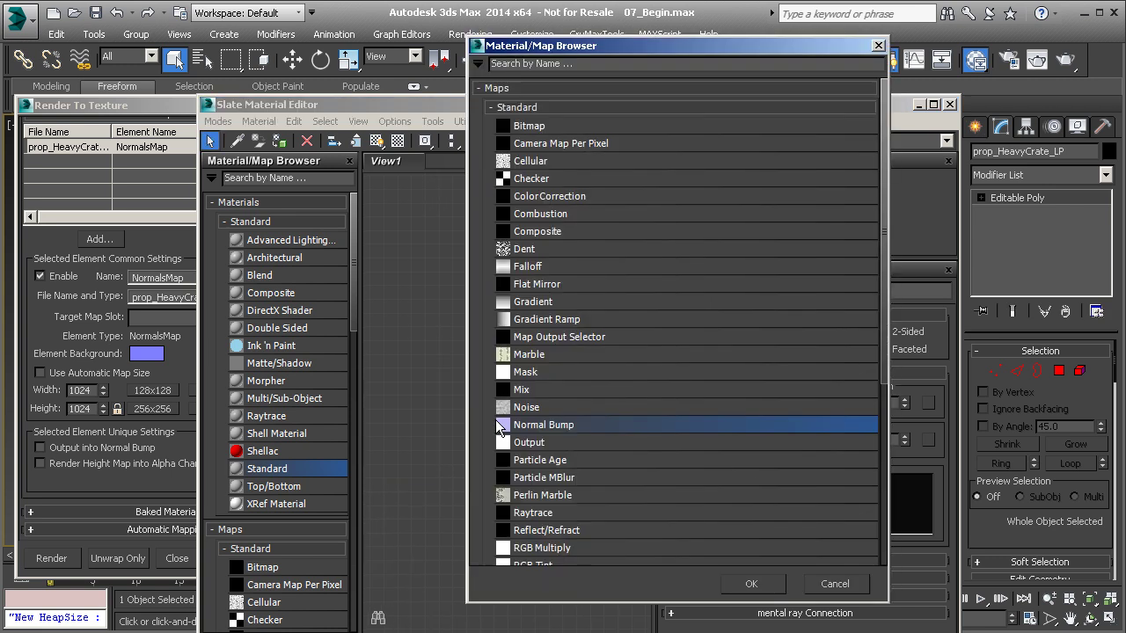
double_click(537, 126)
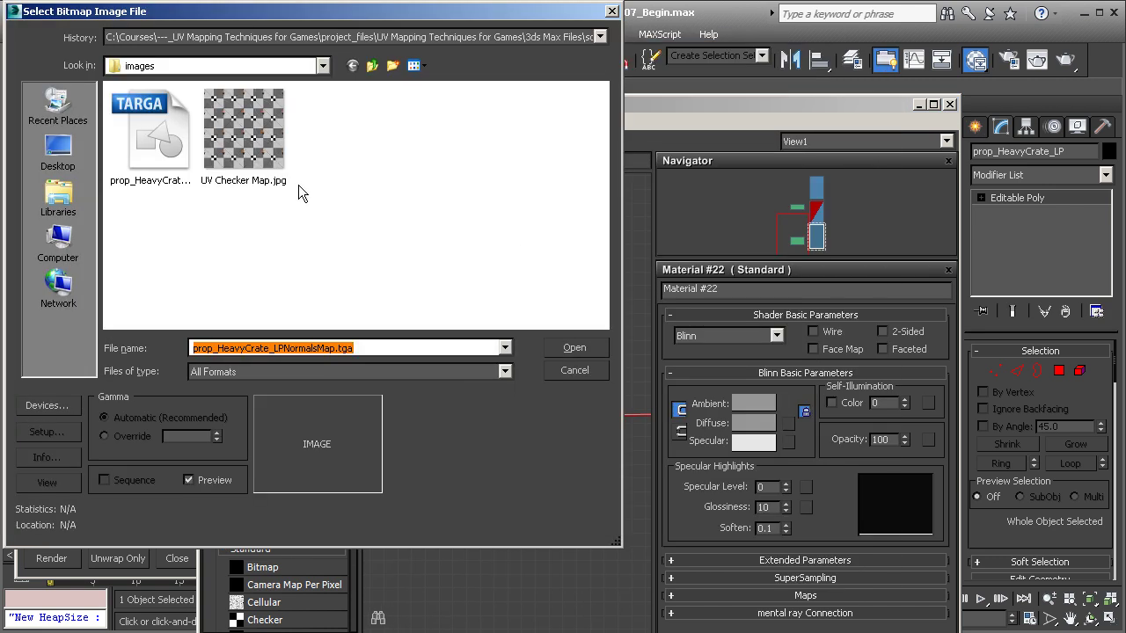
click(146, 133)
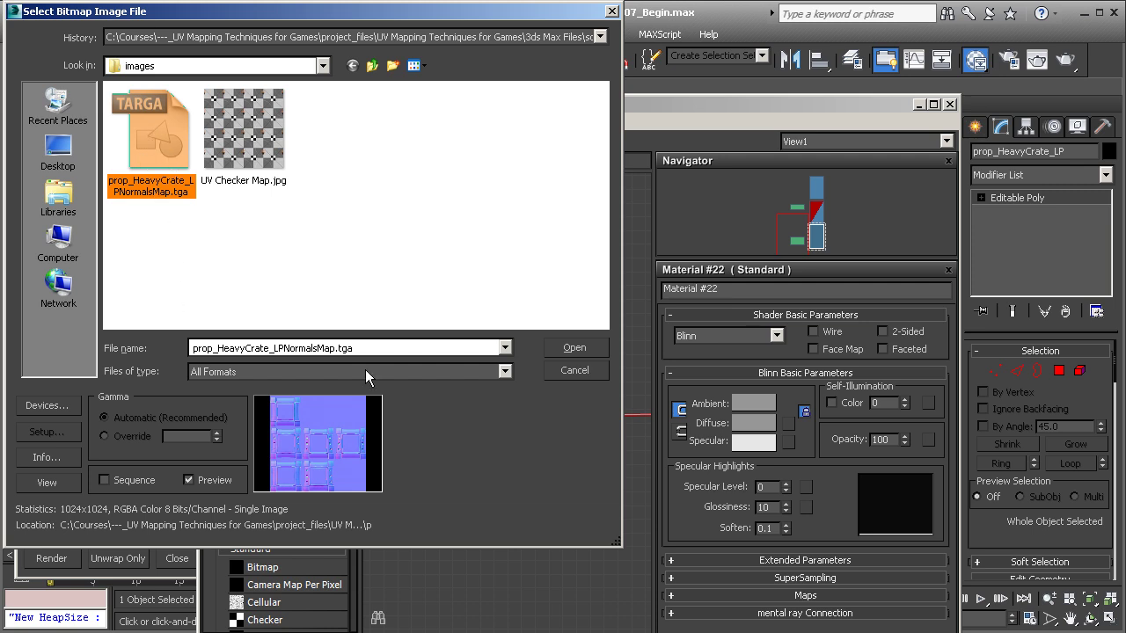
click(574, 349)
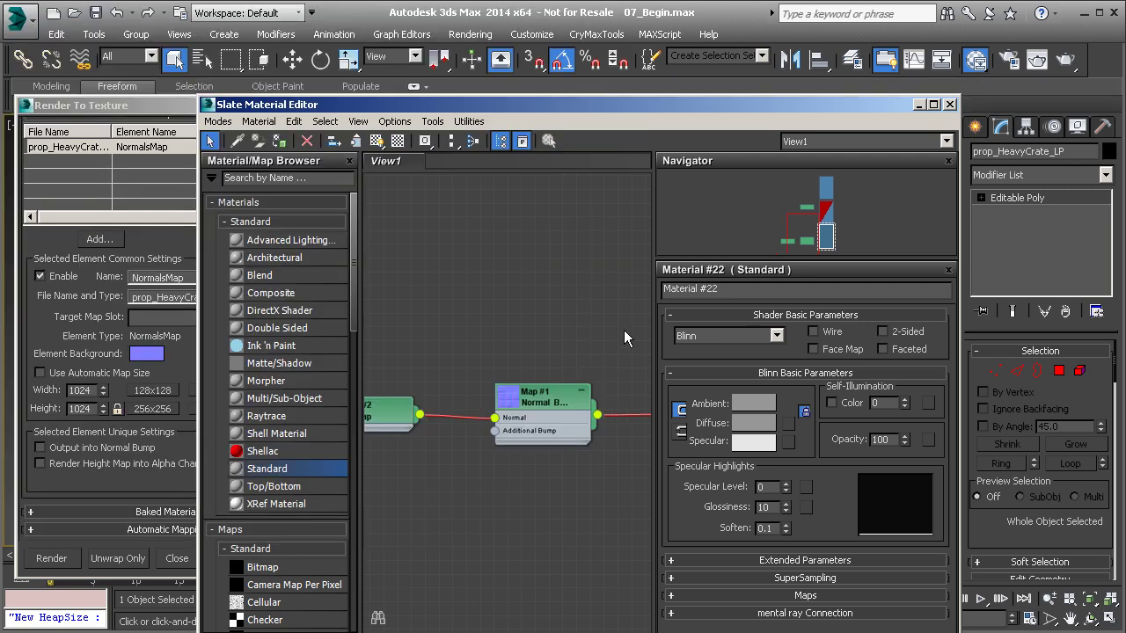
- Assign Material #22 to the low-poly crate, enable its shaded viewport display and close the material editor
middle_drag(657, 351, 414, 334)
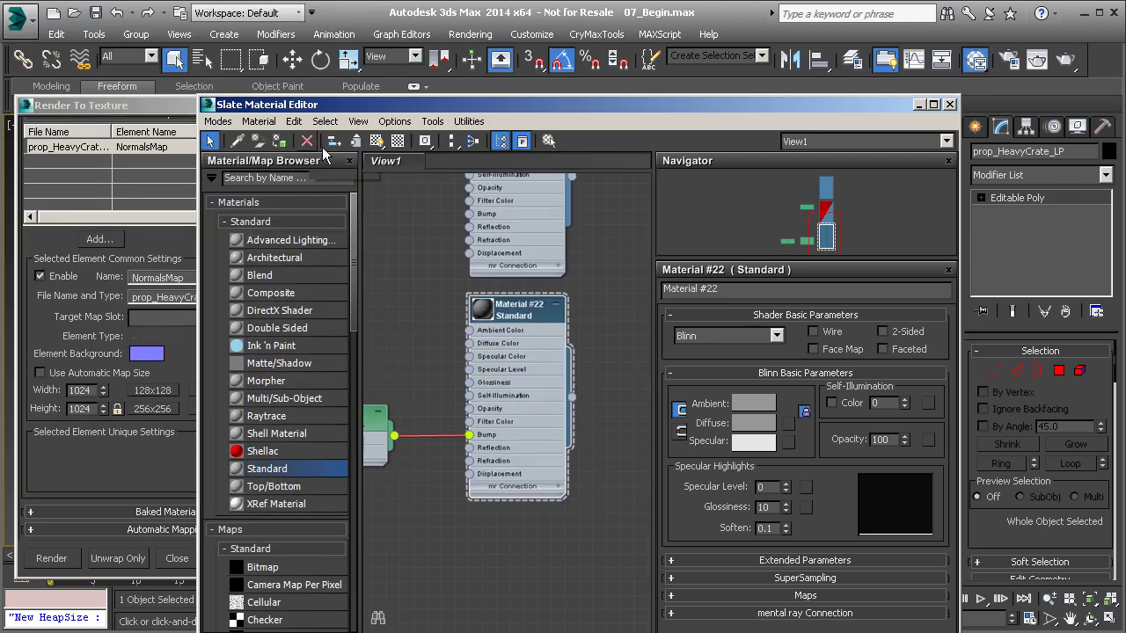
click(377, 142)
click(949, 104)
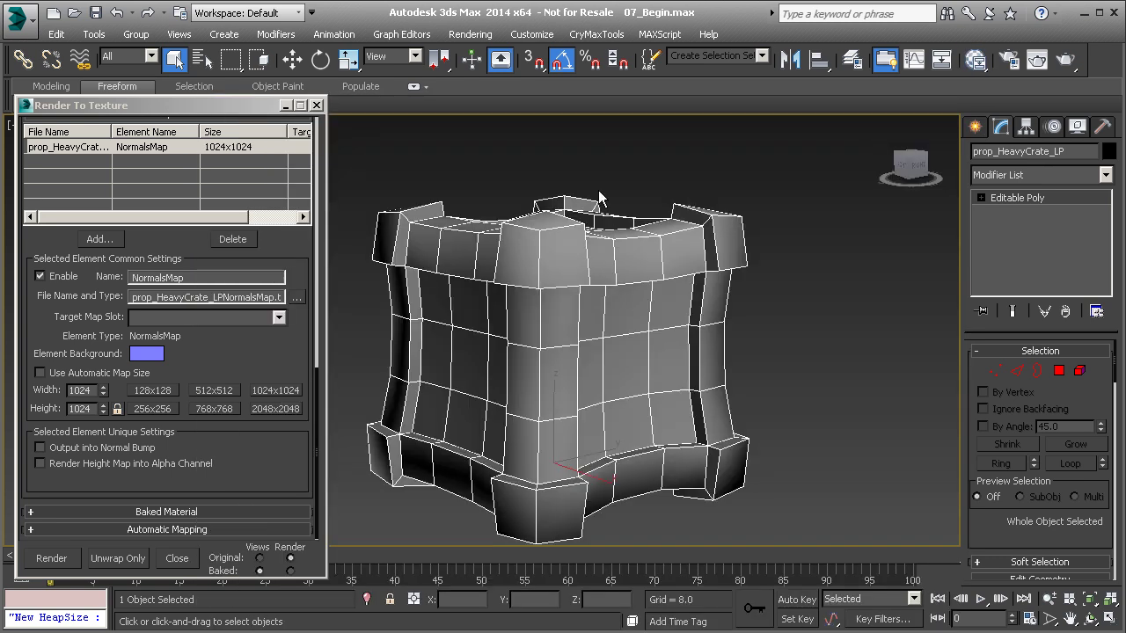
- Close Render To Texture and set the Perspective viewport to show Realistic Materials with Maps, leaving the crate deselected
click(316, 106)
alt+middle_drag(580, 355, 523, 326)
click(110, 125)
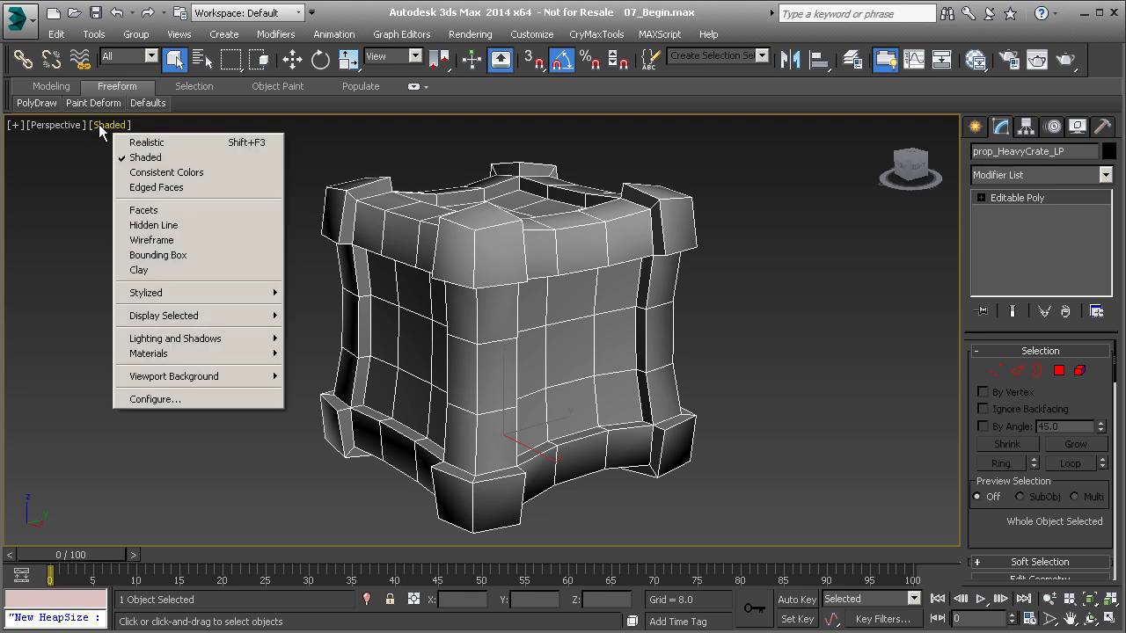
mouse_move(211, 346)
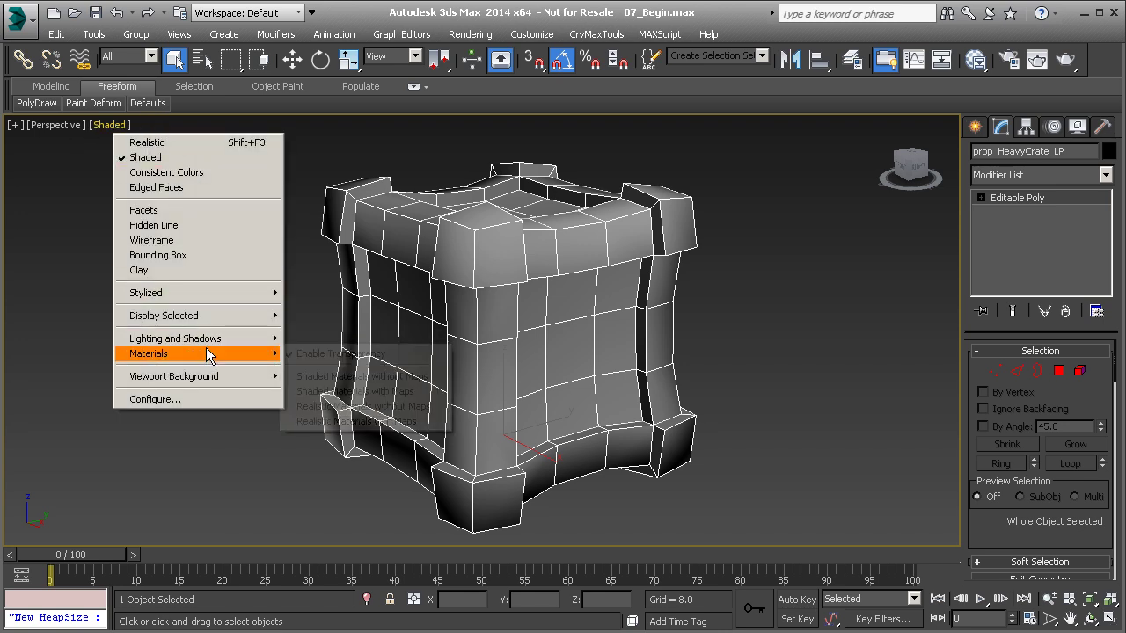
click(333, 422)
click(274, 350)
alt+middle_drag(443, 360, 532, 323)
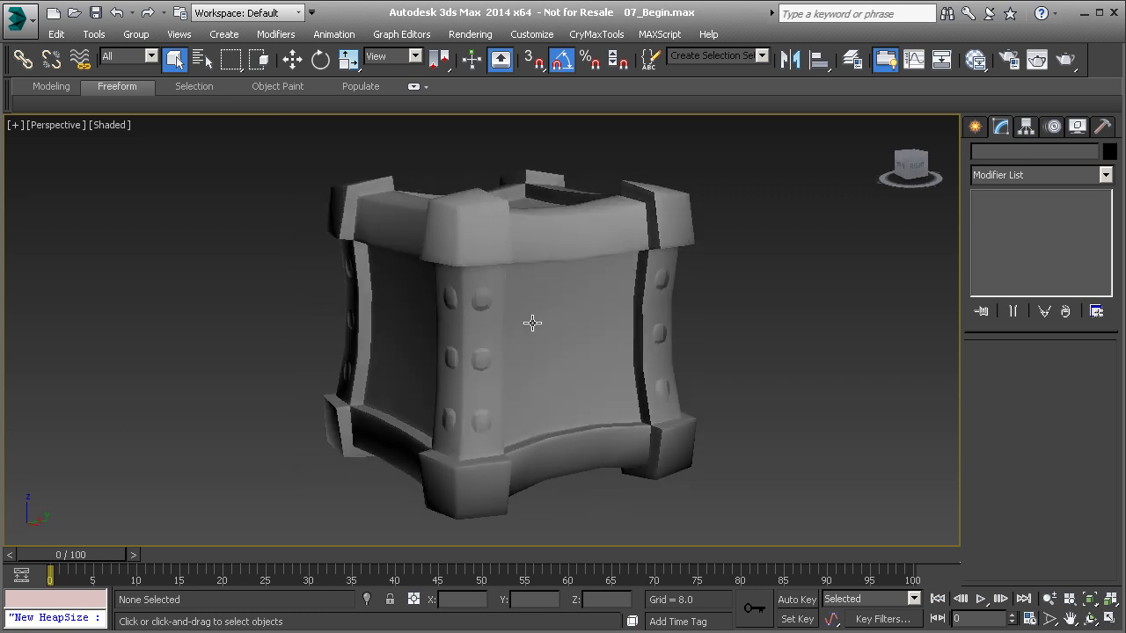
- Raise the Specular Level and Glossiness of Material #22 in the Slate Material Editor, and close the editor
click(976, 59)
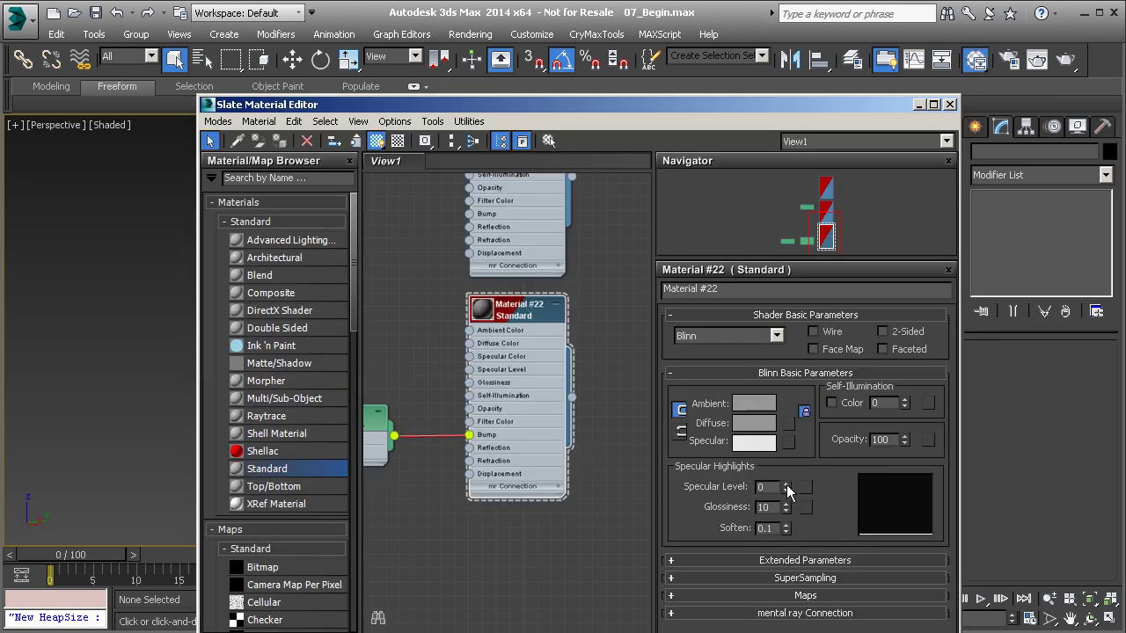
drag(787, 485, 789, 444)
drag(787, 508, 787, 495)
click(950, 105)
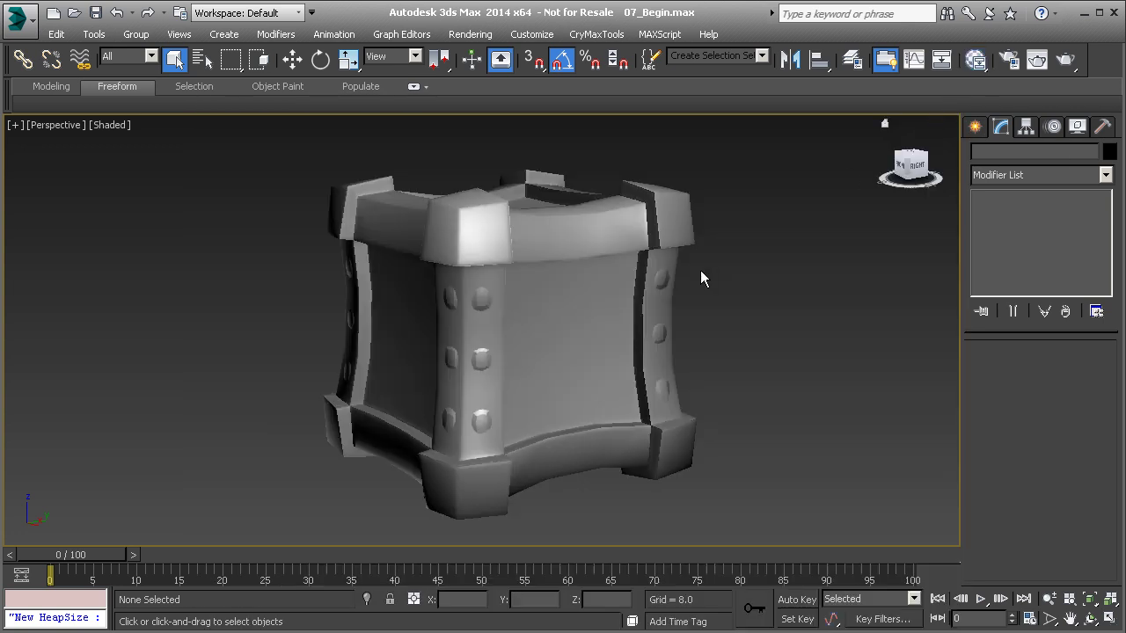
- Examine the baked normal map on the low-poly crate from several sides, checking the studs, corner posts and rim edges up close
alt+middle_drag(701, 309, 527, 457)
scroll(646, 366, up, 6)
scroll(498, 375, down, 6)
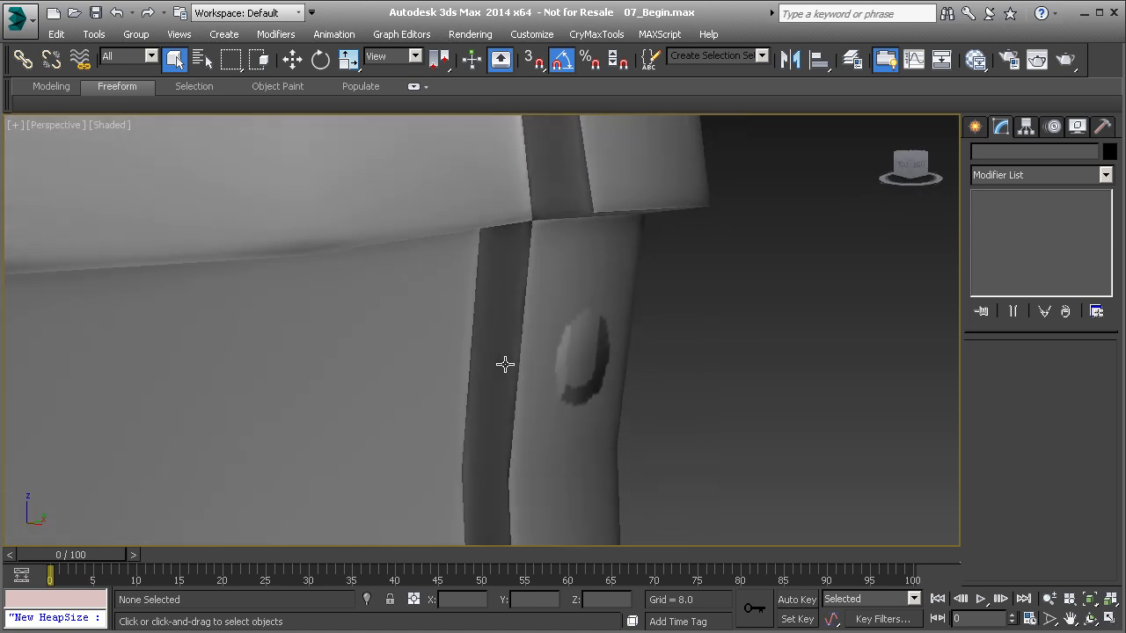
alt+middle_drag(531, 156, 468, 183)
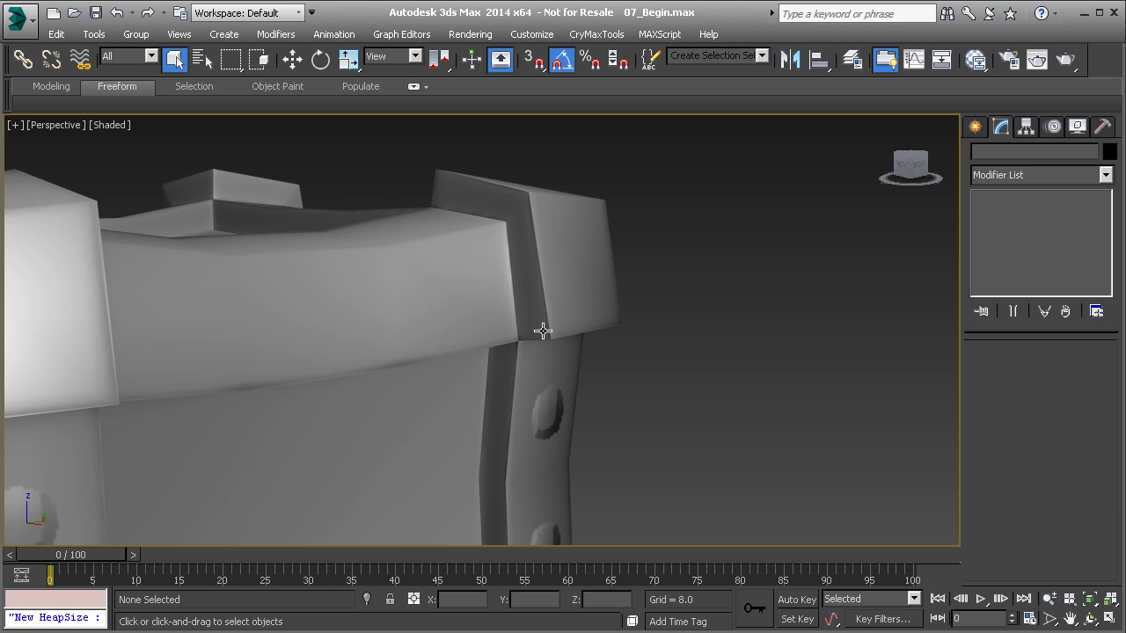
middle_drag(543, 391, 647, 271)
scroll(648, 271, down, 3)
alt+middle_drag(625, 324, 454, 325)
middle_drag(453, 325, 612, 322)
scroll(425, 342, up, 5)
middle_drag(408, 348, 495, 433)
scroll(466, 366, down, 5)
alt+middle_drag(450, 382, 469, 317)
alt+middle_drag(574, 264, 410, 298)
scroll(410, 298, up, 6)
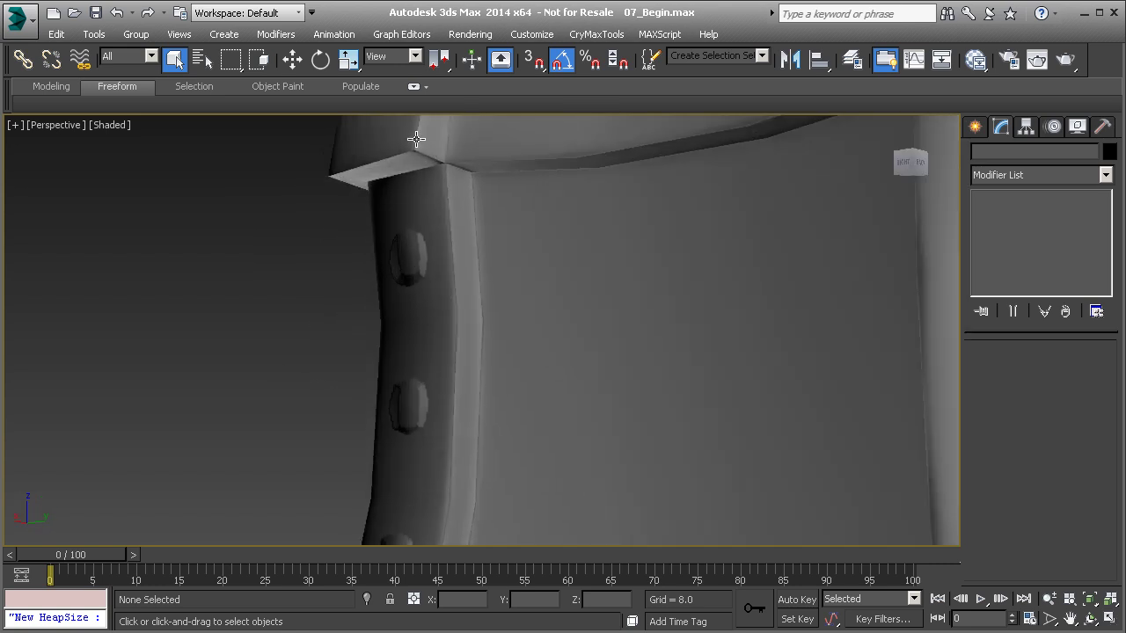
scroll(462, 389, down, 10)
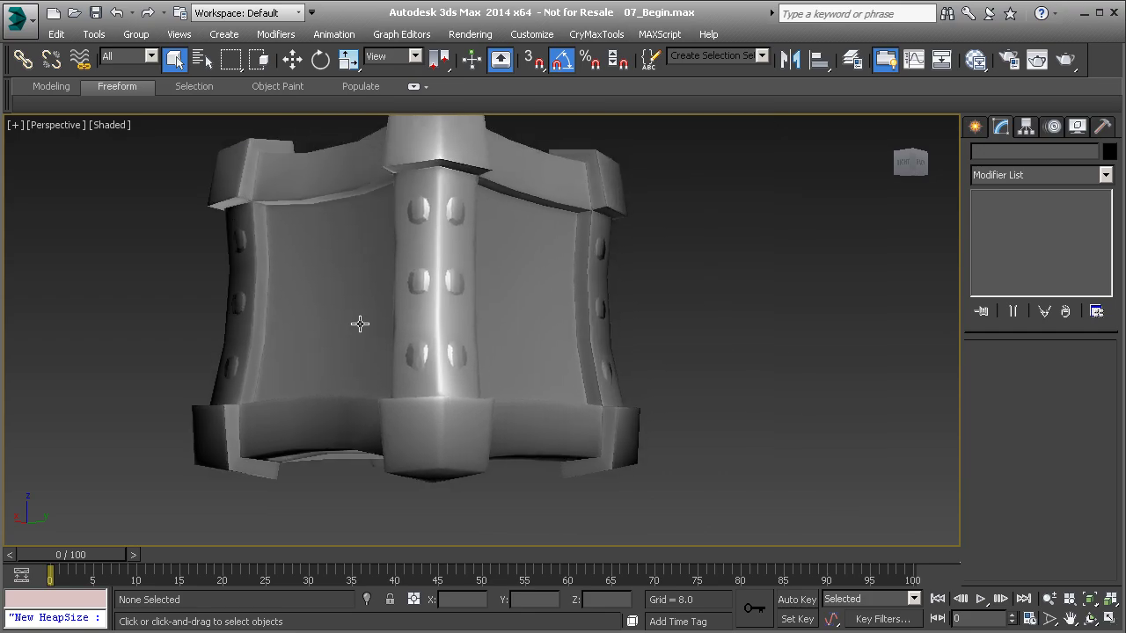